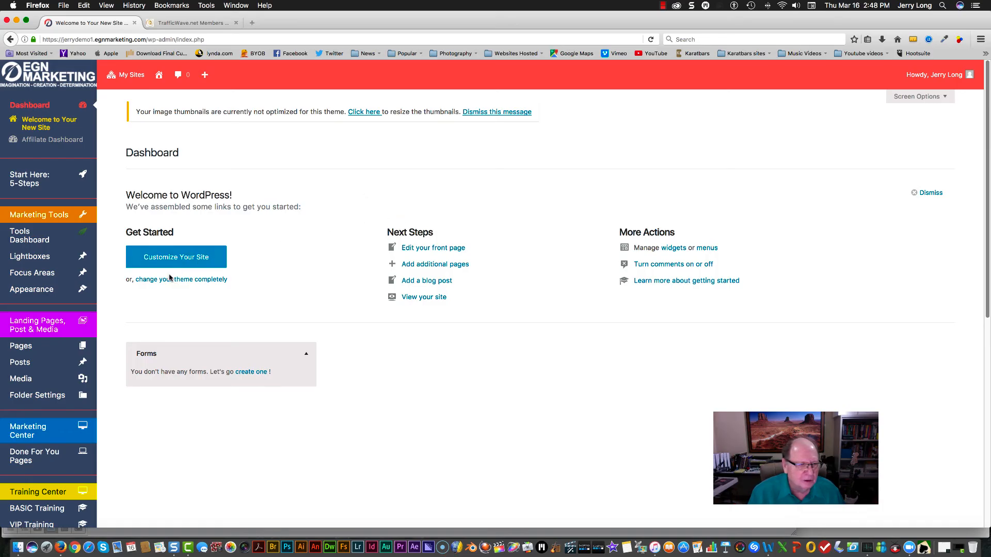
Step: Create a new page titled "Beatles Photos" and publish it
mouse_move(45, 346)
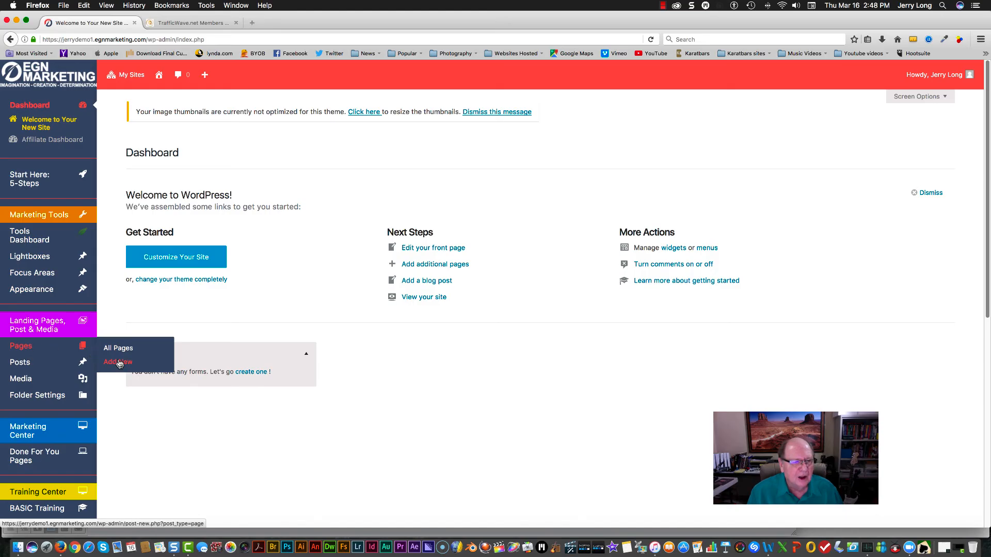
left_click(119, 364)
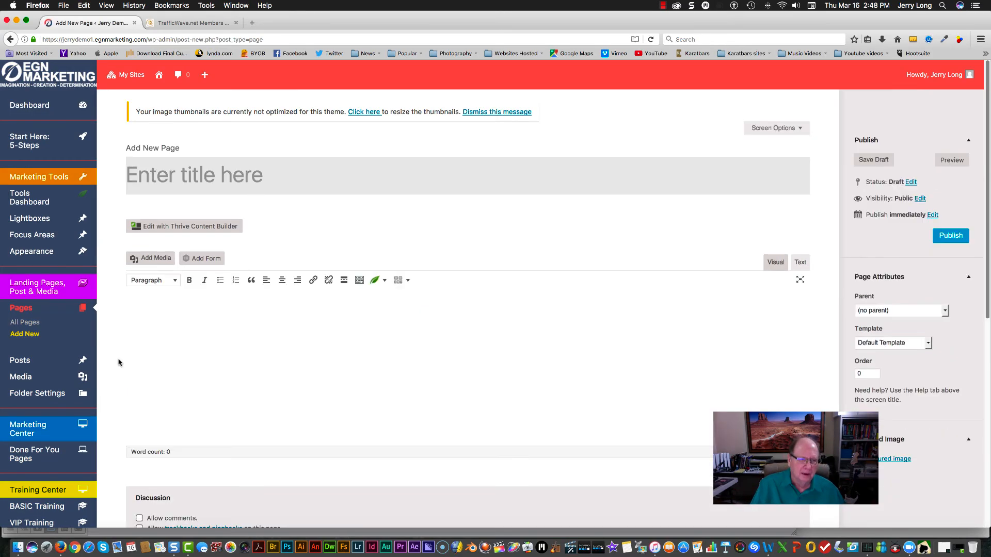
left_click(140, 176)
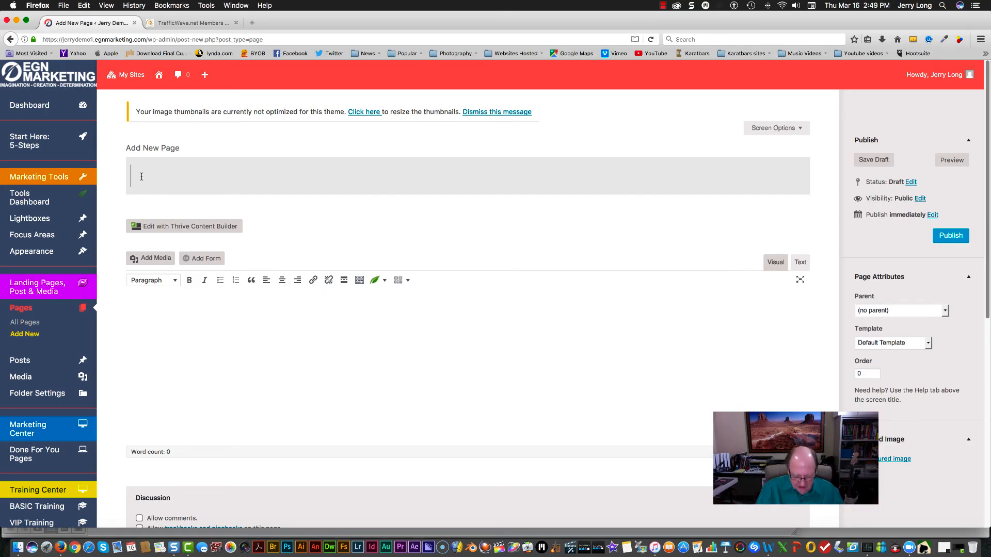
type("Beat")
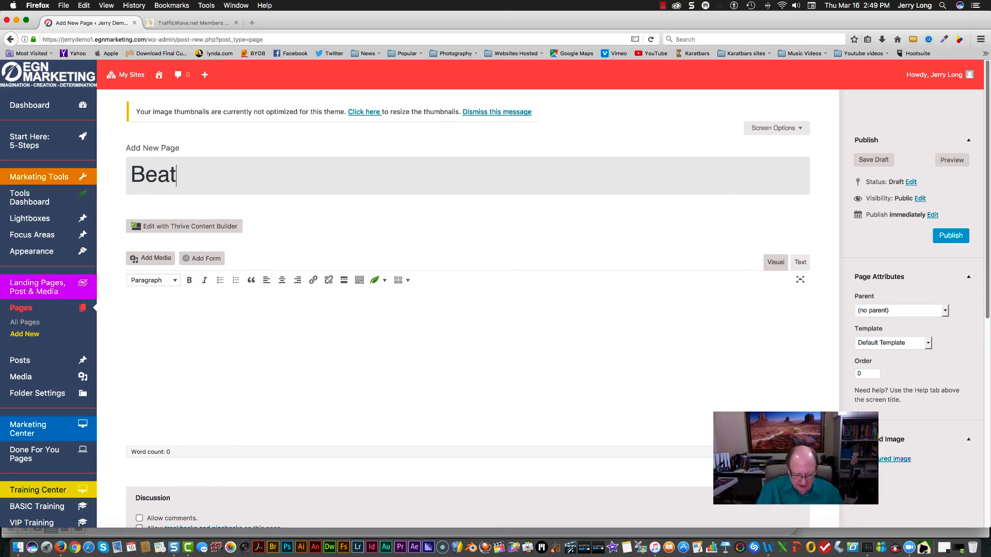
type("le Ph")
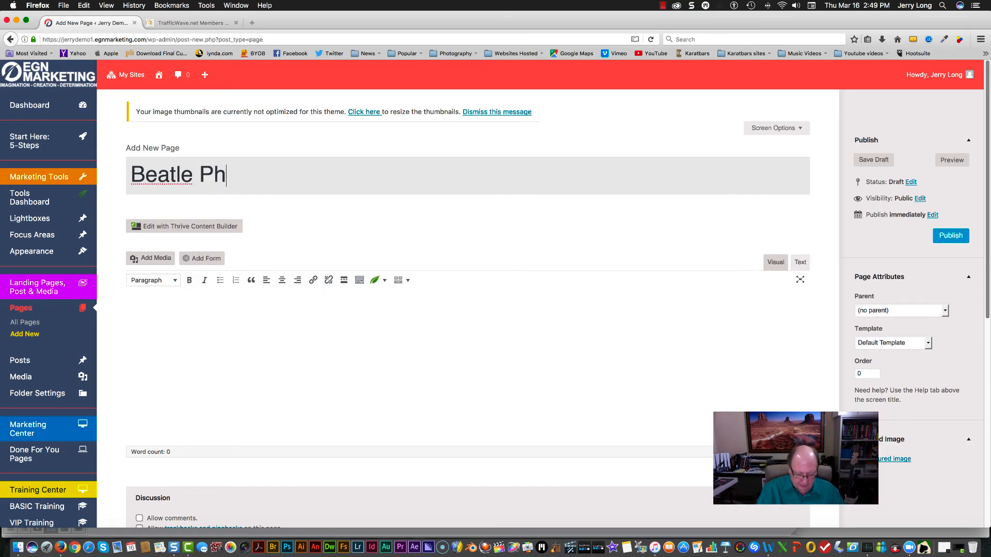
type("otos")
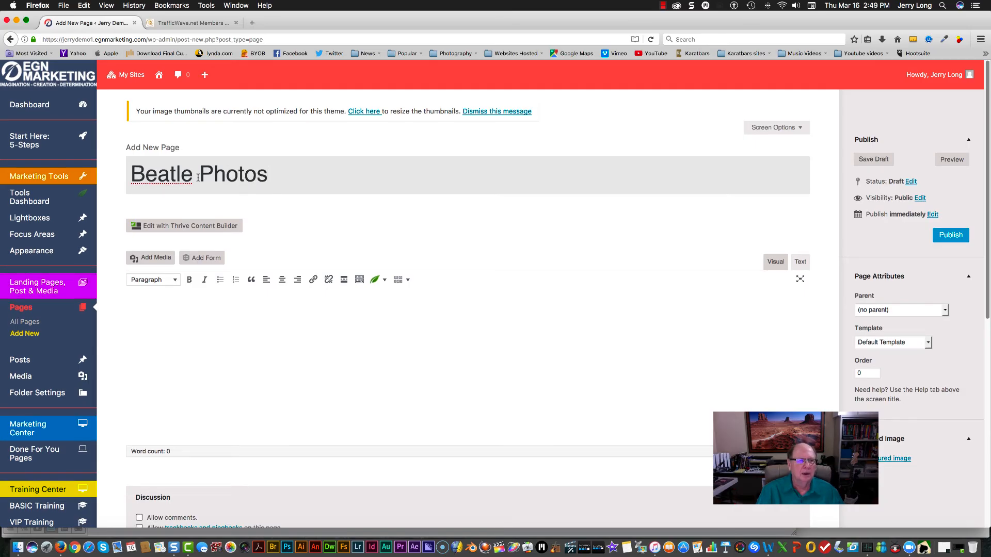
type("s")
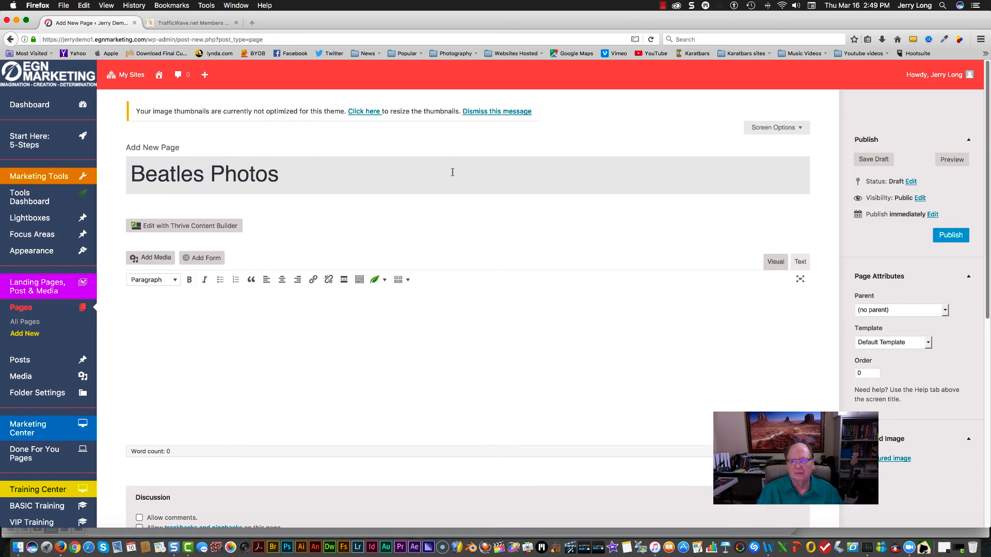
left_click(949, 235)
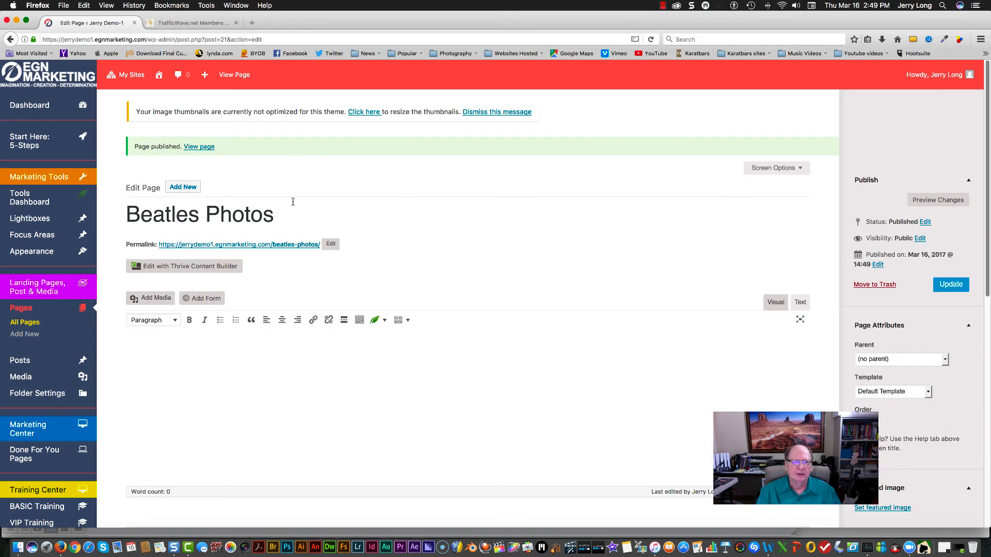
Step: Open the Beatles Photos page in Thrive Content Builder and bring up the landing page template chooser
left_click(202, 267)
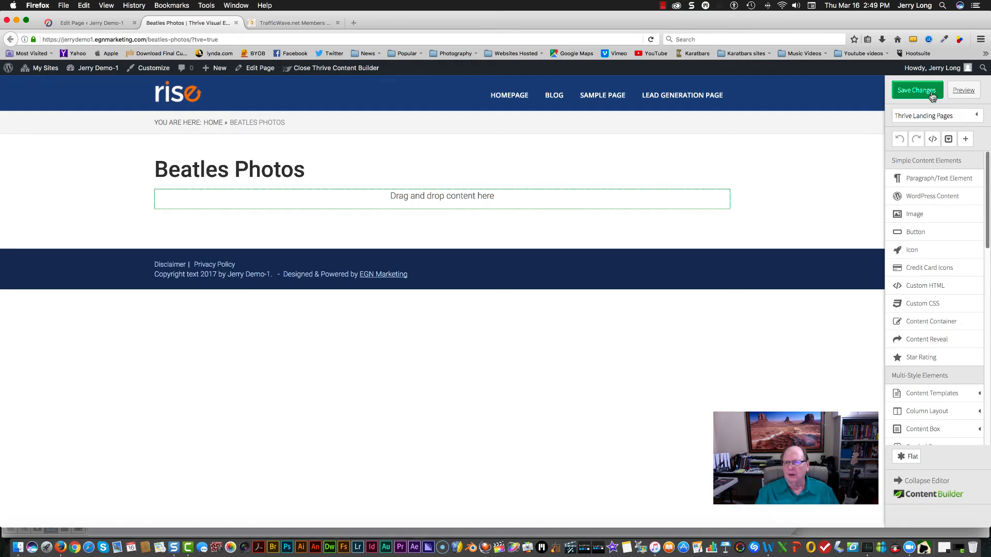
left_click(976, 117)
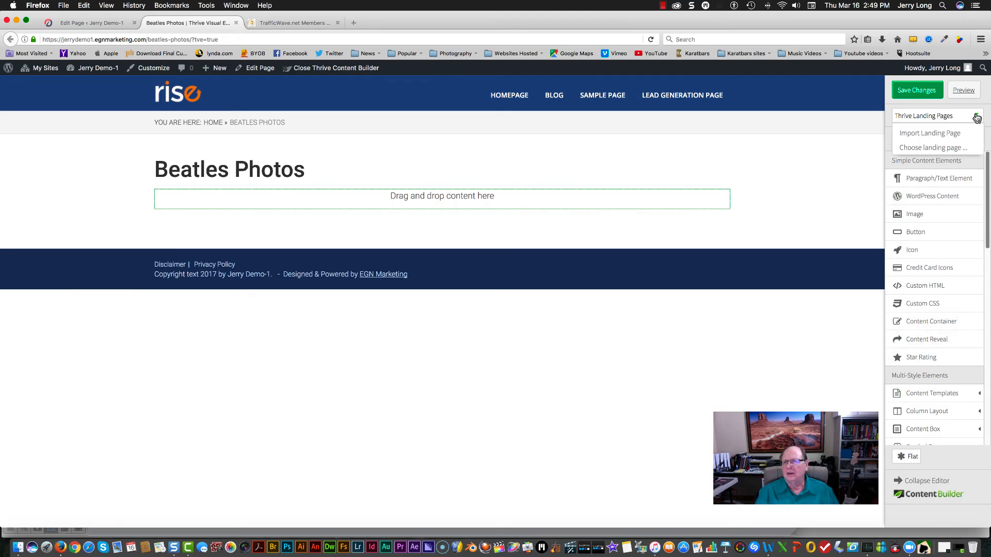
left_click(938, 149)
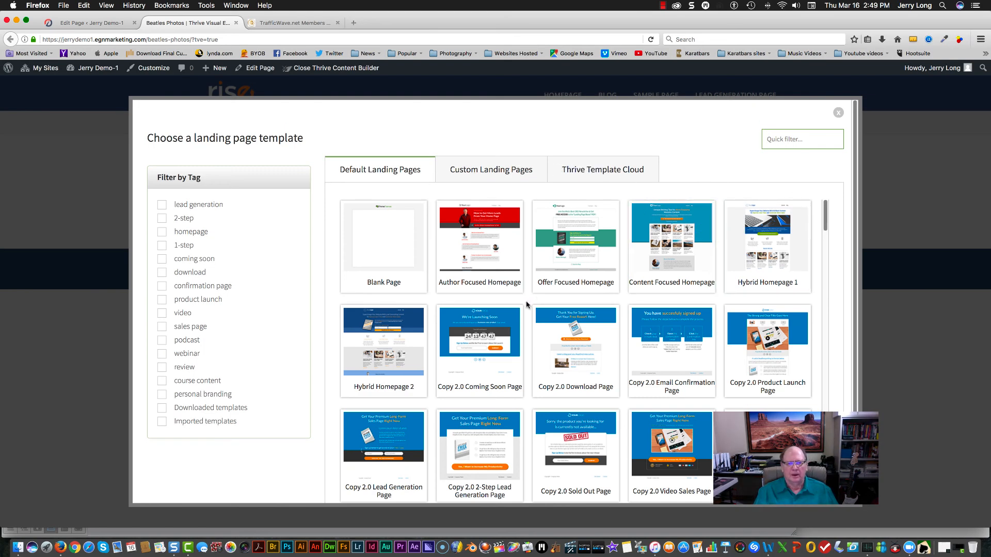
Step: Look through the default landing page templates
scroll(525, 309, "down", 1)
scroll(525, 308, "down", 8)
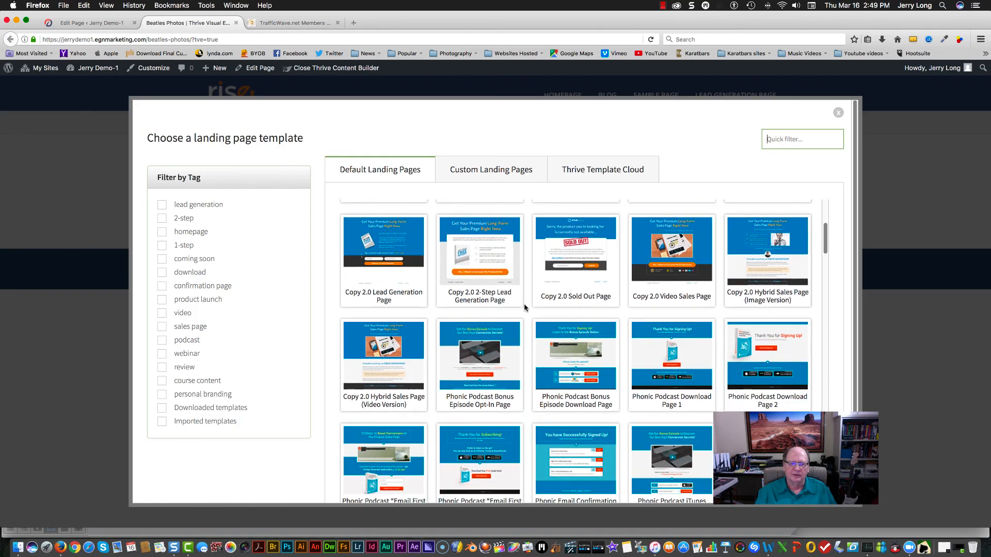
scroll(524, 308, "down", 11)
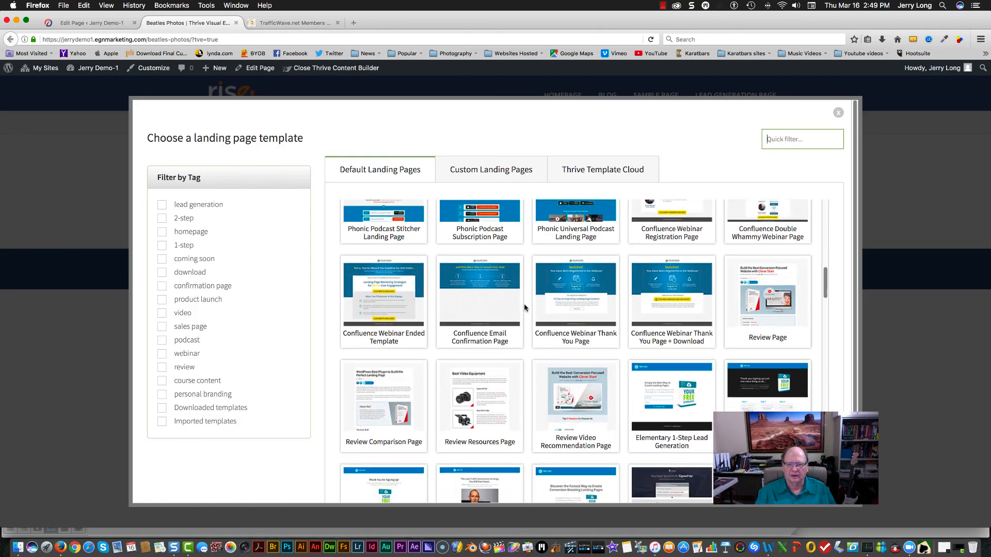
scroll(524, 307, "down", 12)
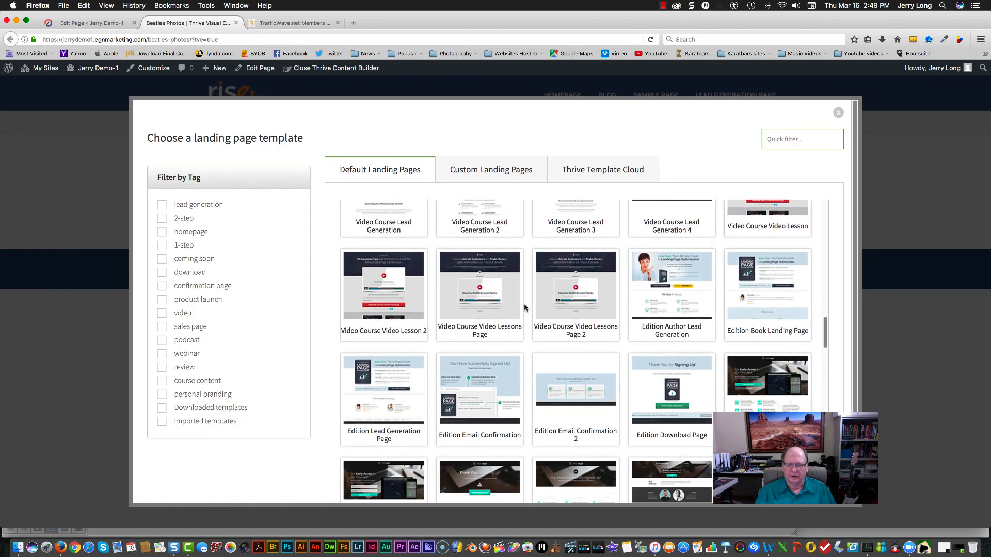
scroll(524, 307, "down", 12)
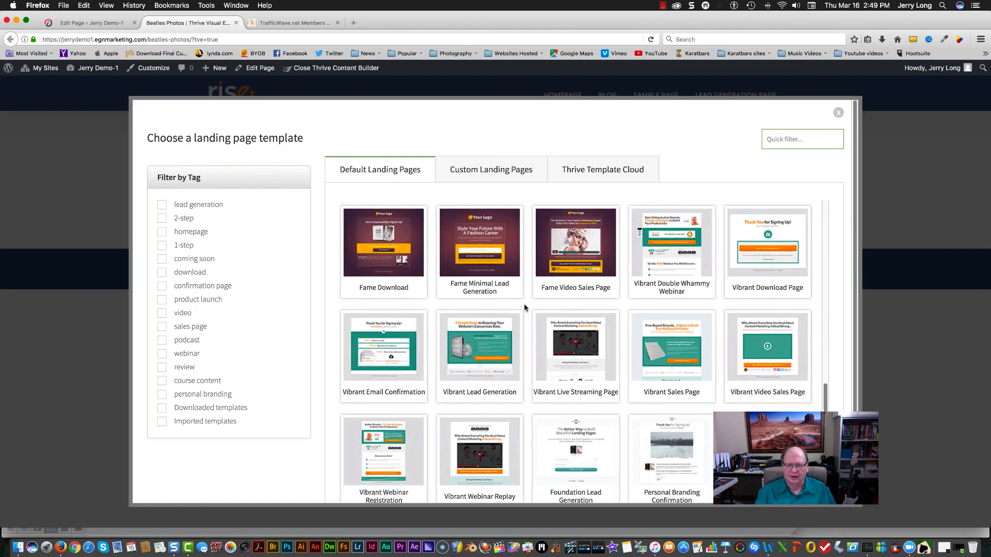
scroll(524, 307, "down", 12)
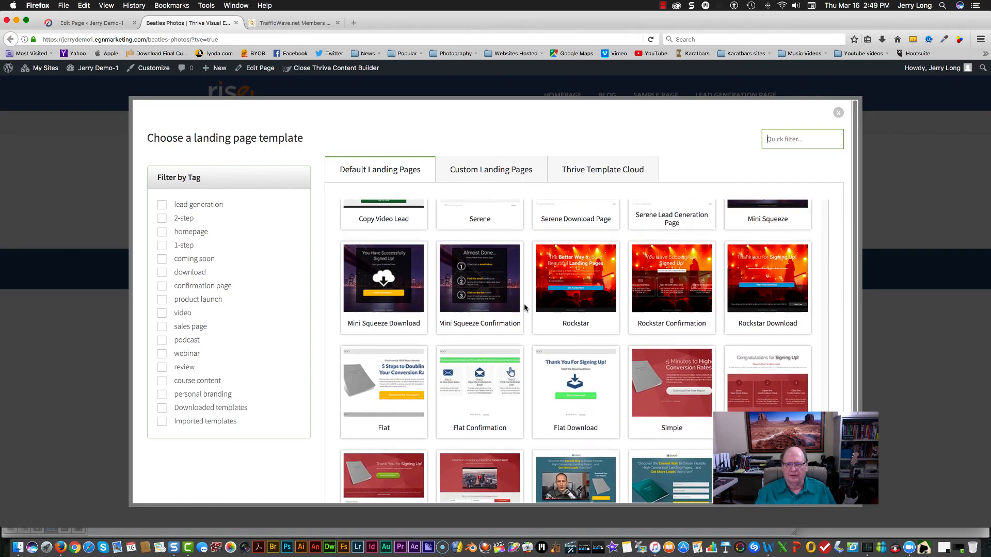
scroll(525, 308, "down", 12)
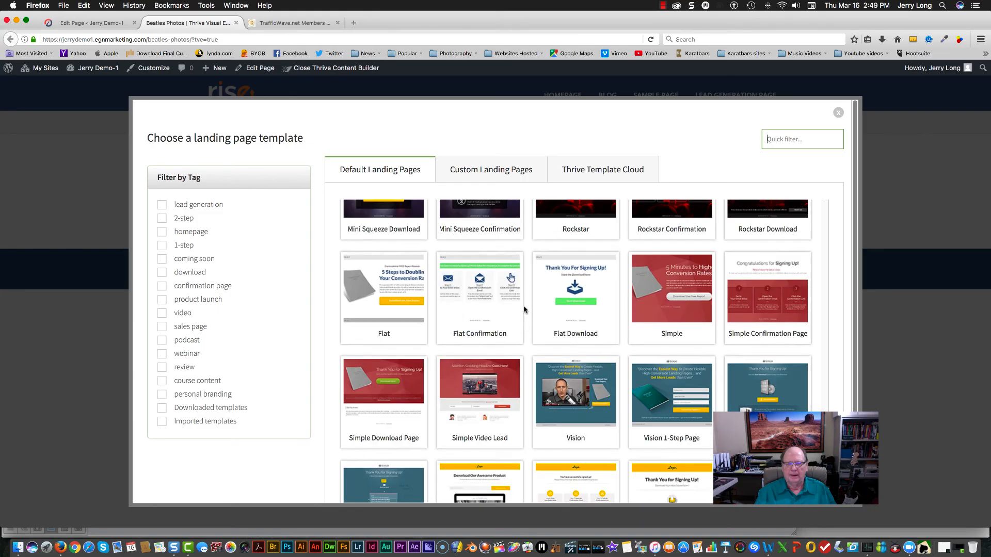
scroll(523, 312, "up", 15)
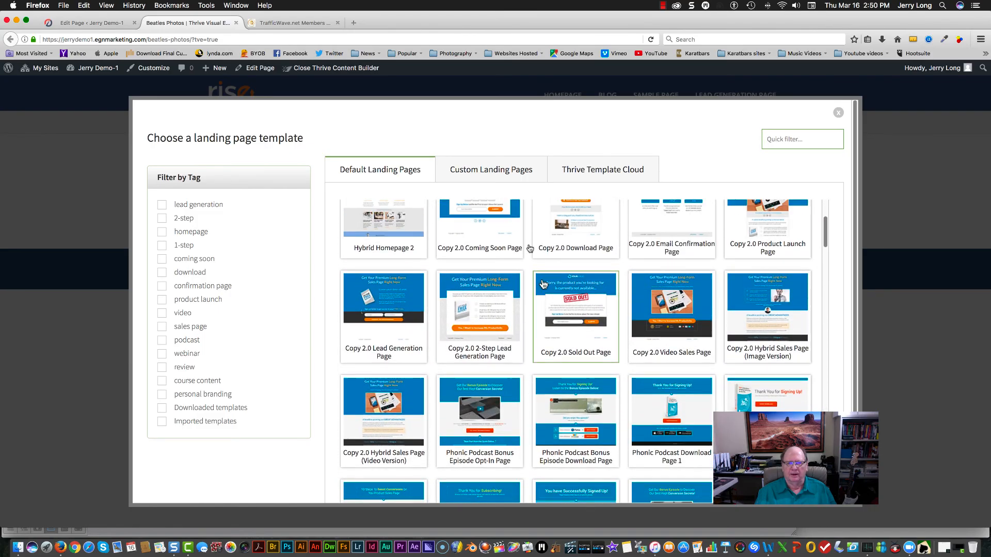
Step: Download the Blank Full Width Page template from the Thrive Template Cloud and open it on the page
left_click(576, 173)
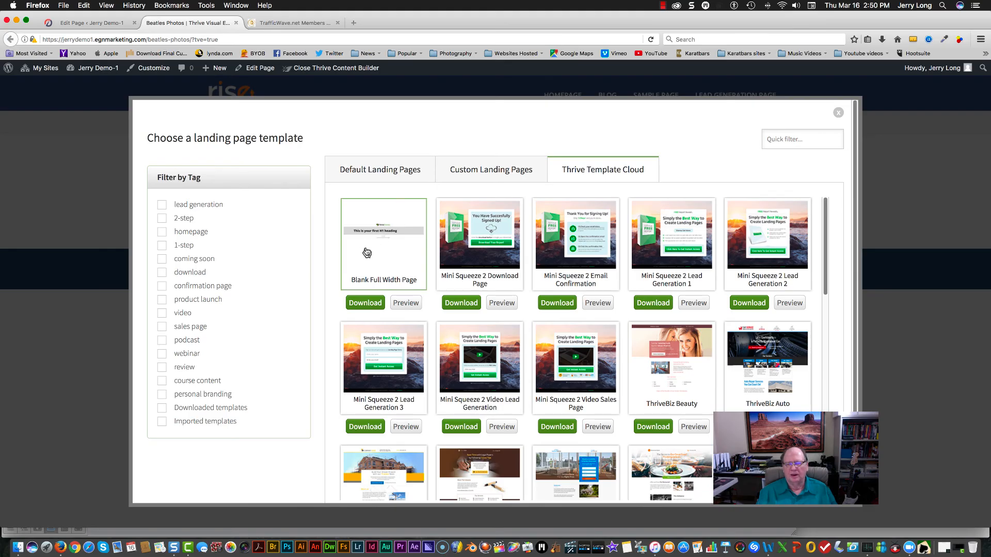
left_click(366, 303)
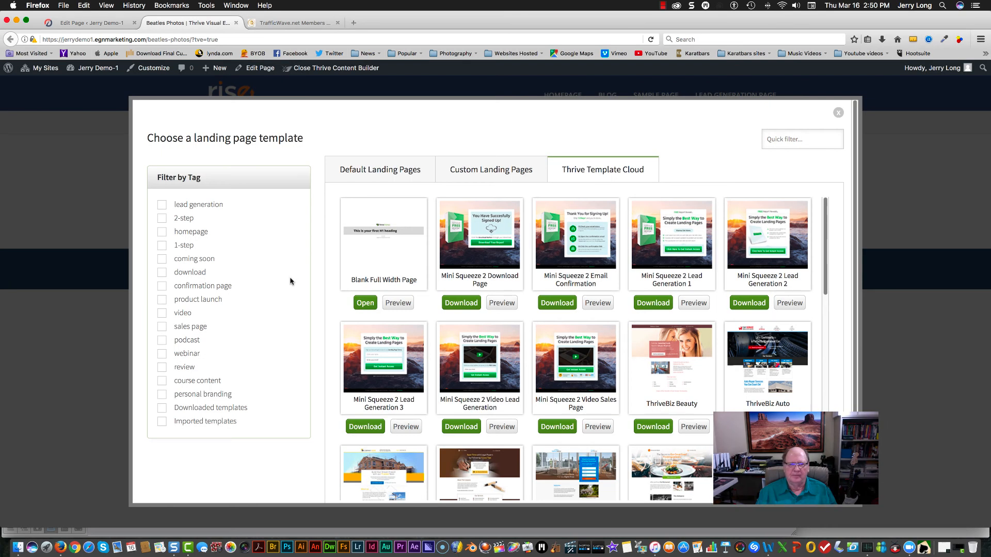
scroll(482, 322, "down", 10)
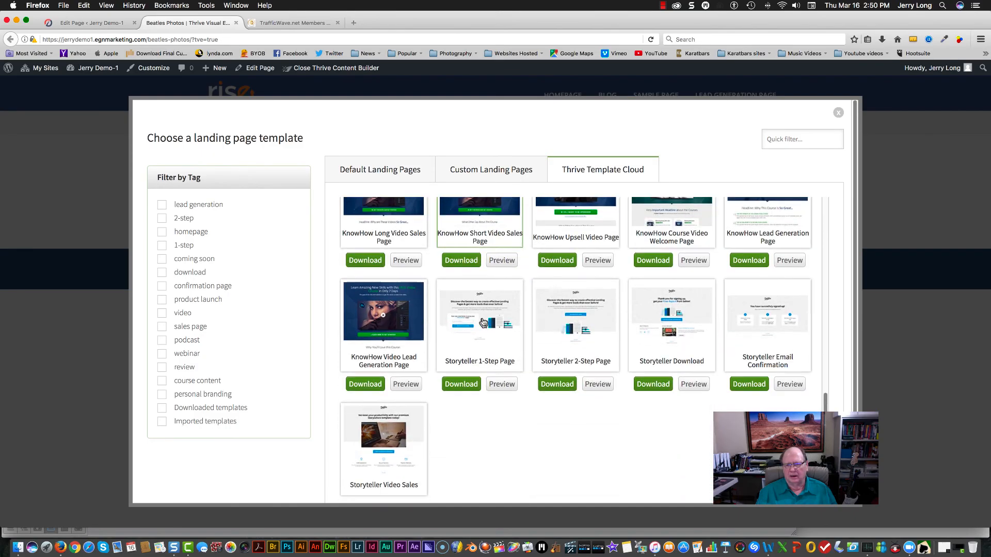
scroll(520, 409, "down", 2)
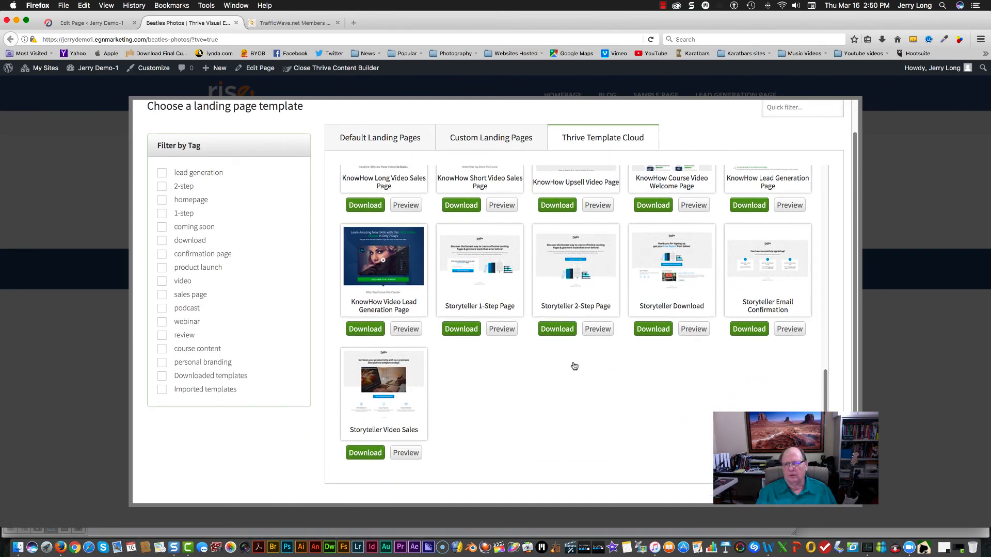
scroll(576, 369, "up", 10)
scroll(577, 368, "up", 2)
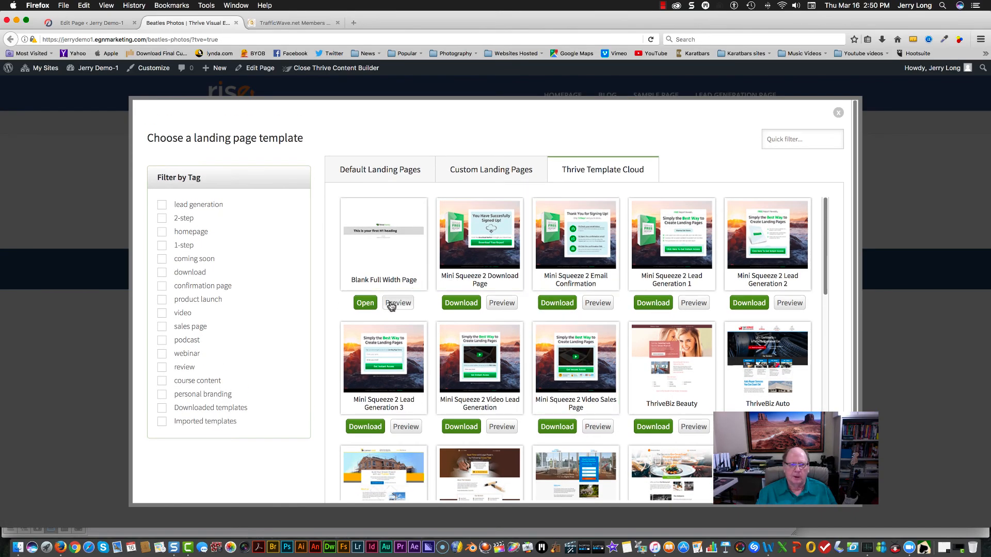
left_click(363, 303)
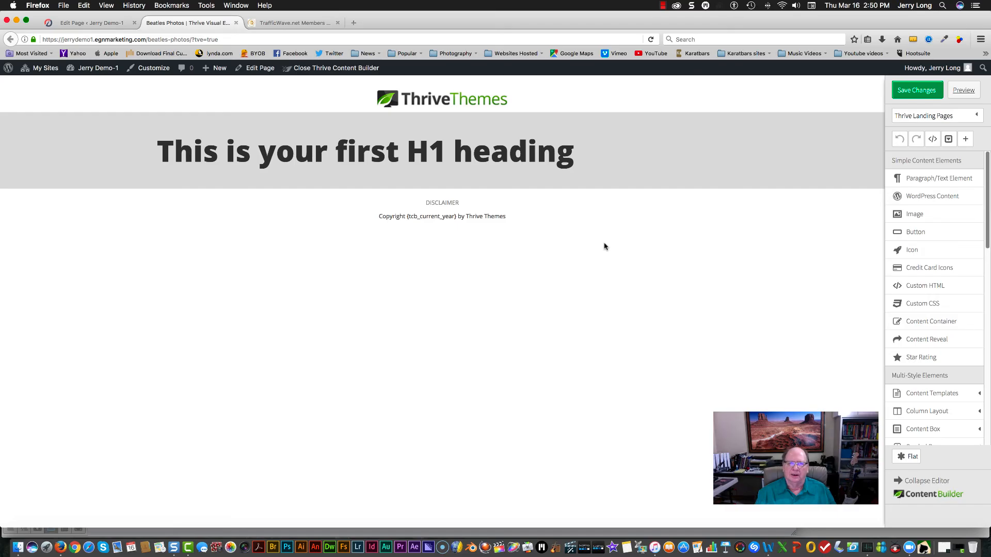
Step: Delete the template's ThriveThemes logo, its H1 heading and the empty grey section that held the heading
mouse_move(456, 103)
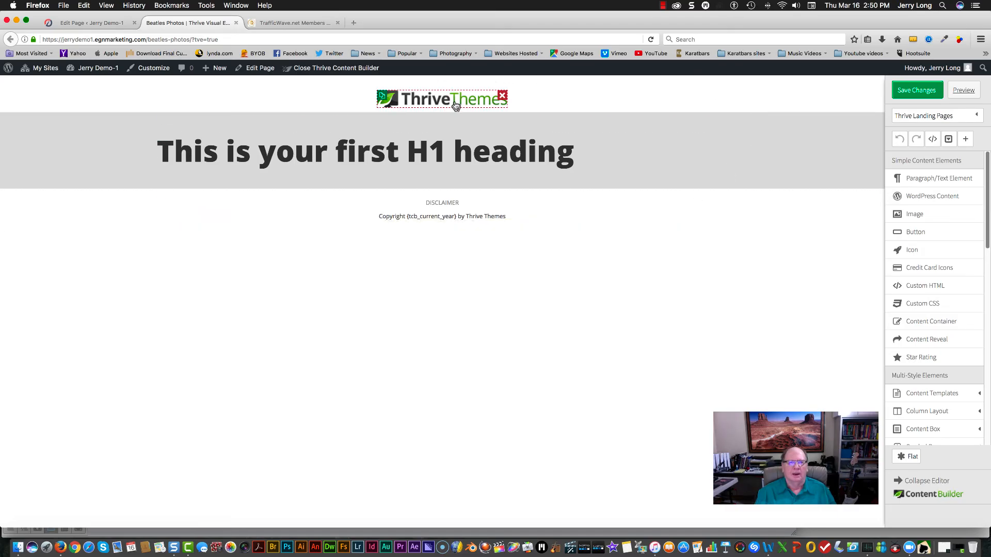
left_click(503, 98)
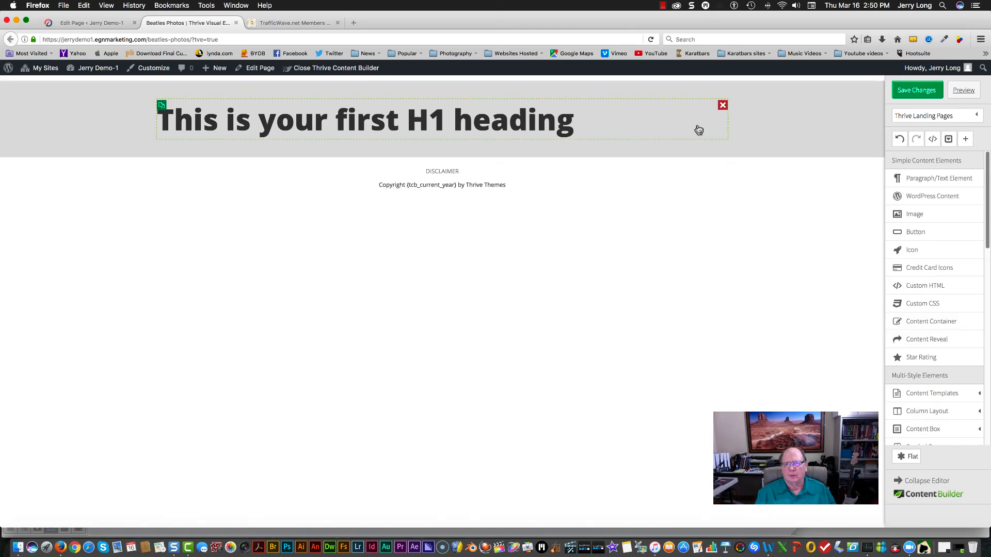
left_click(722, 105)
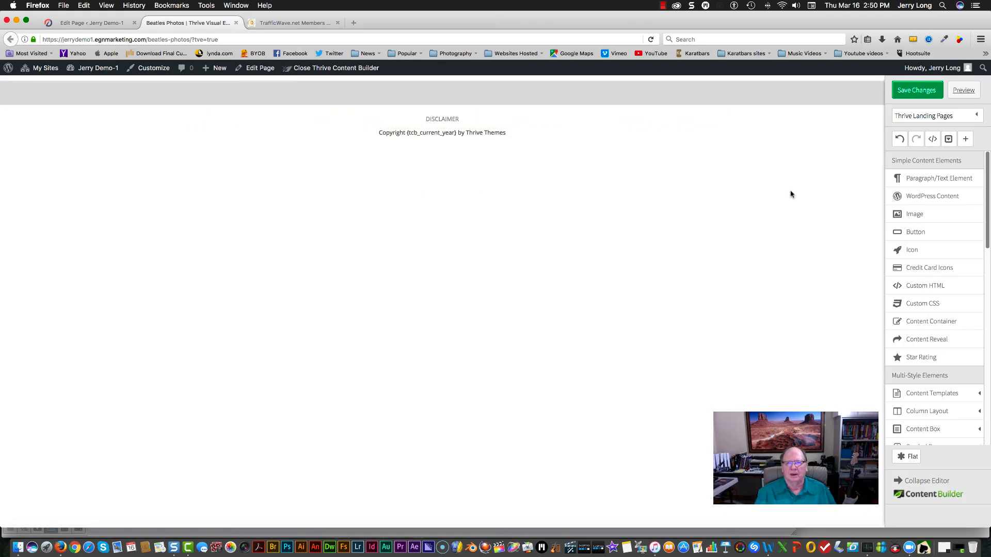
left_click(721, 89)
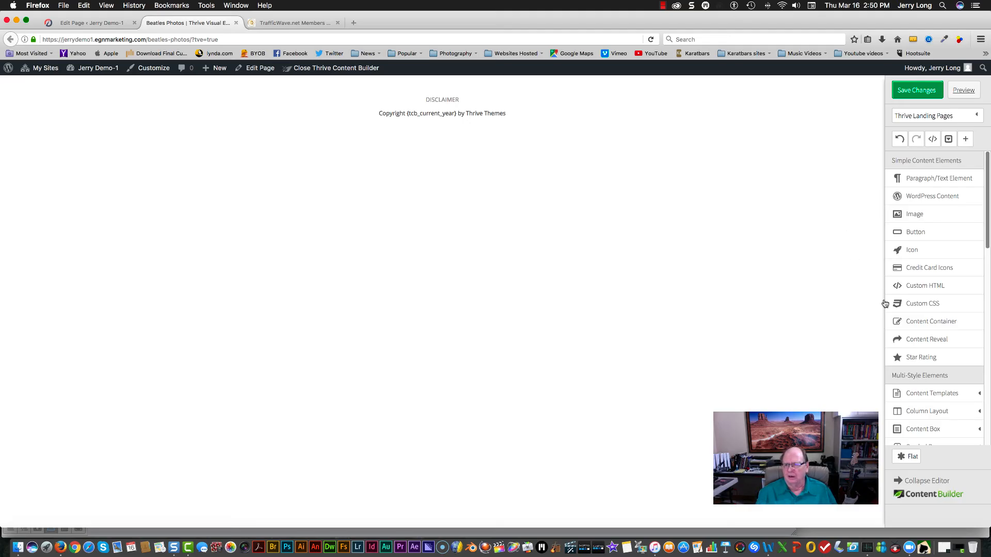
Step: Add a Content Container to the page above the disclaimer
left_click_drag(919, 325, 447, 92)
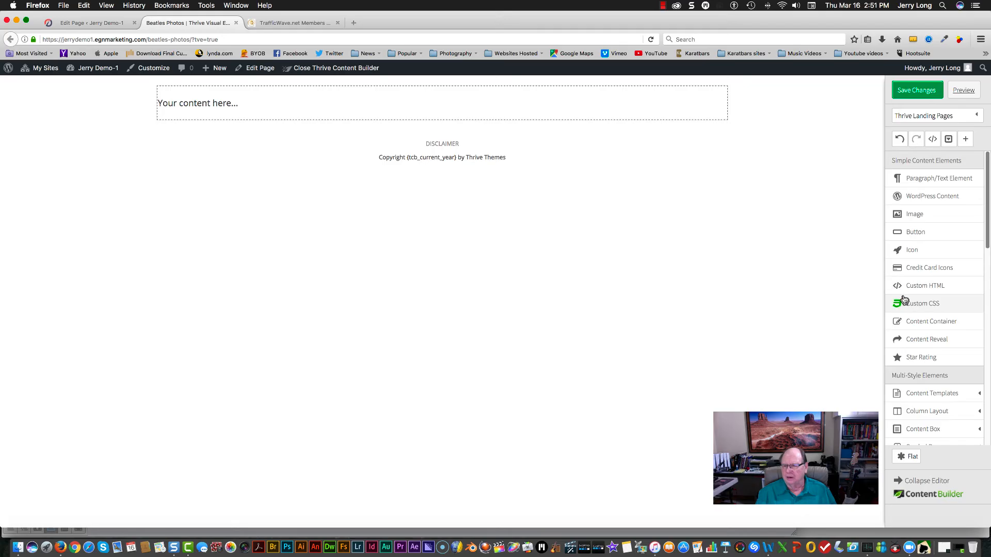
Step: Look through the simple, multi-style, advanced and Thrive theme elements available for the page
scroll(904, 303, "down", 3)
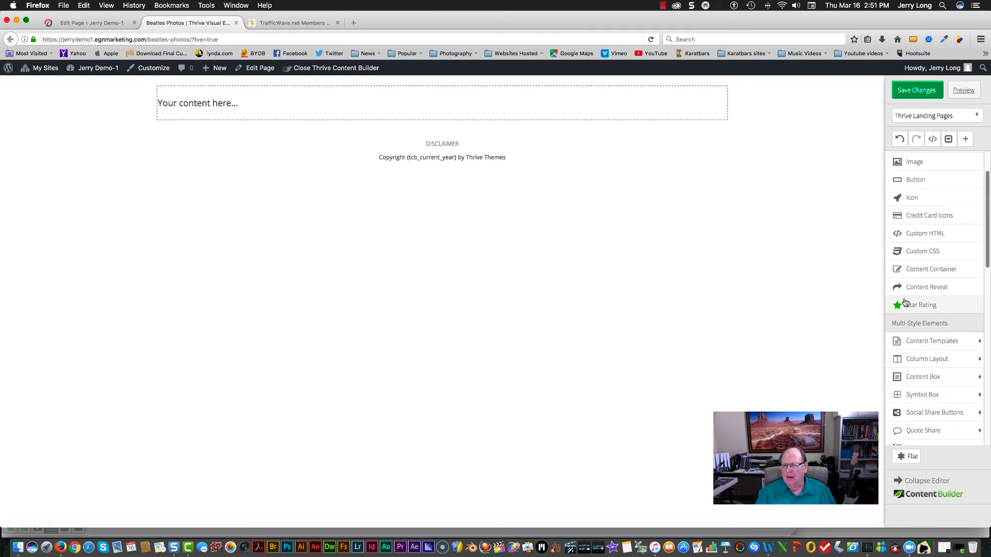
scroll(905, 303, "up", 3)
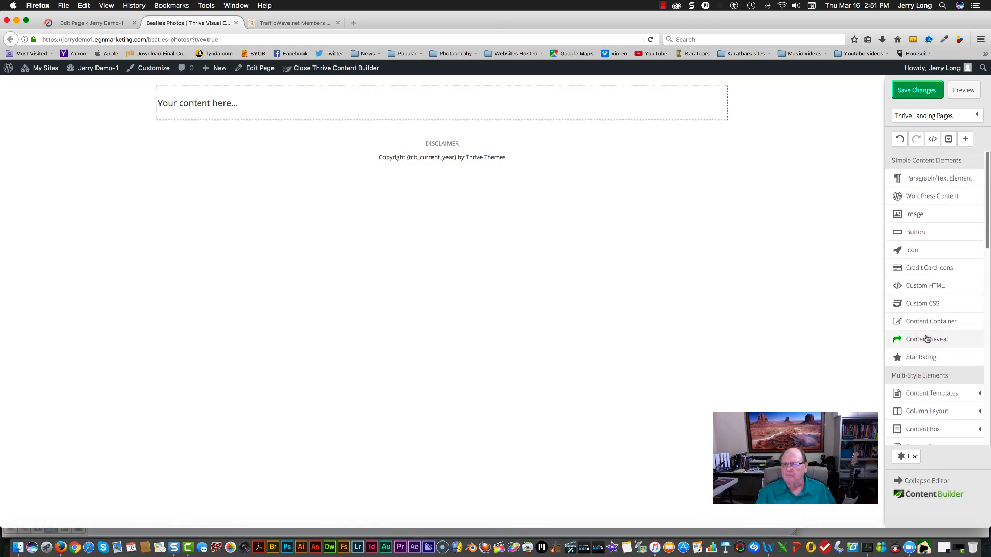
scroll(926, 339, "down", 2)
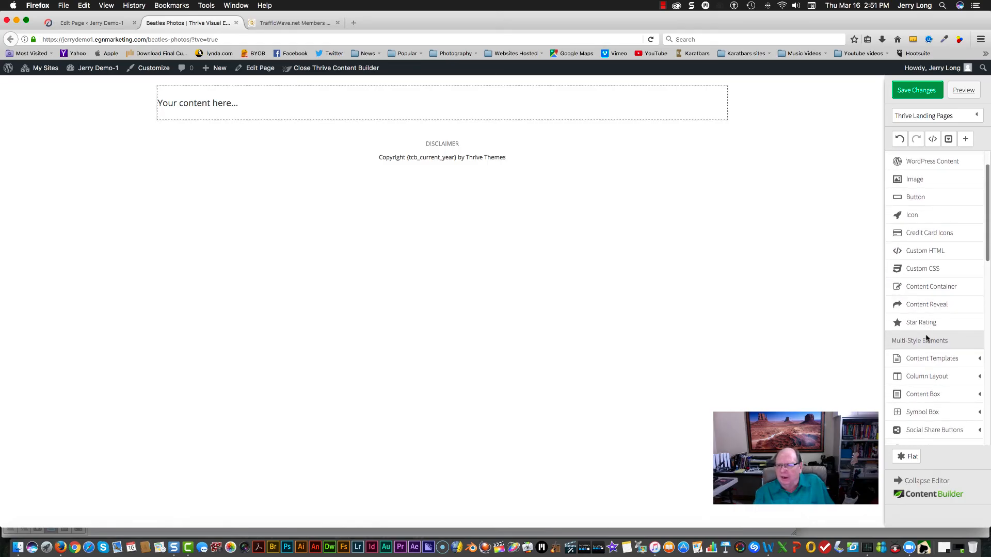
scroll(926, 339, "down", 3)
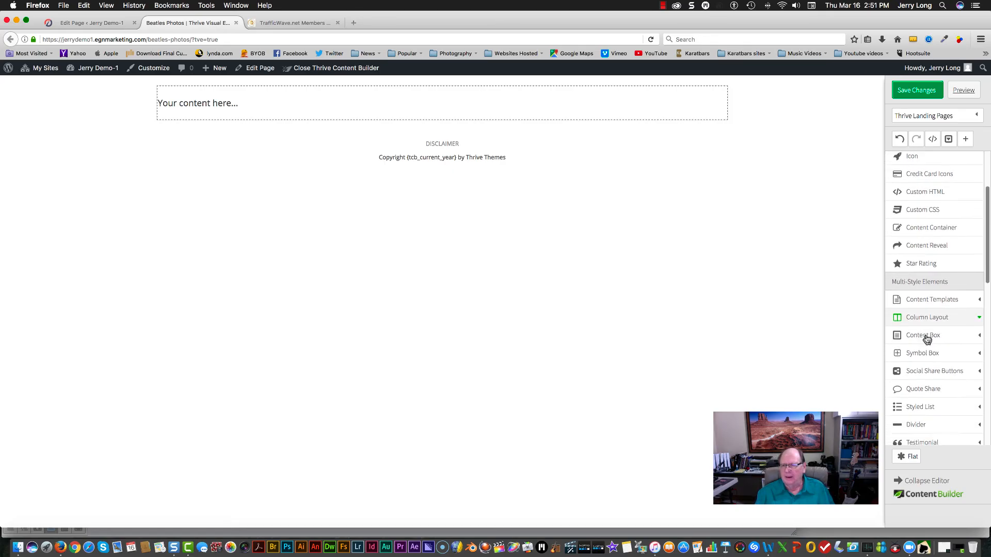
scroll(926, 339, "down", 5)
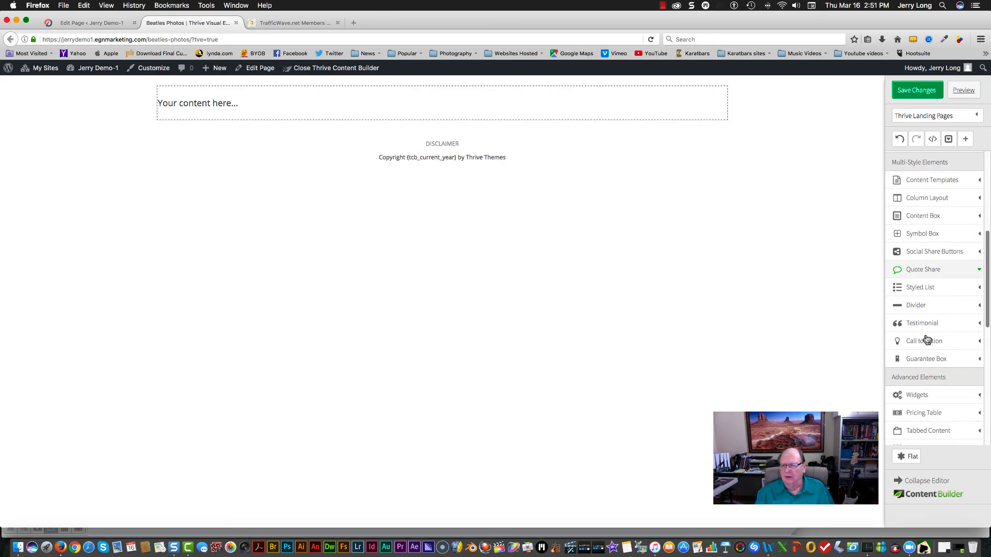
scroll(927, 338, "down", 1)
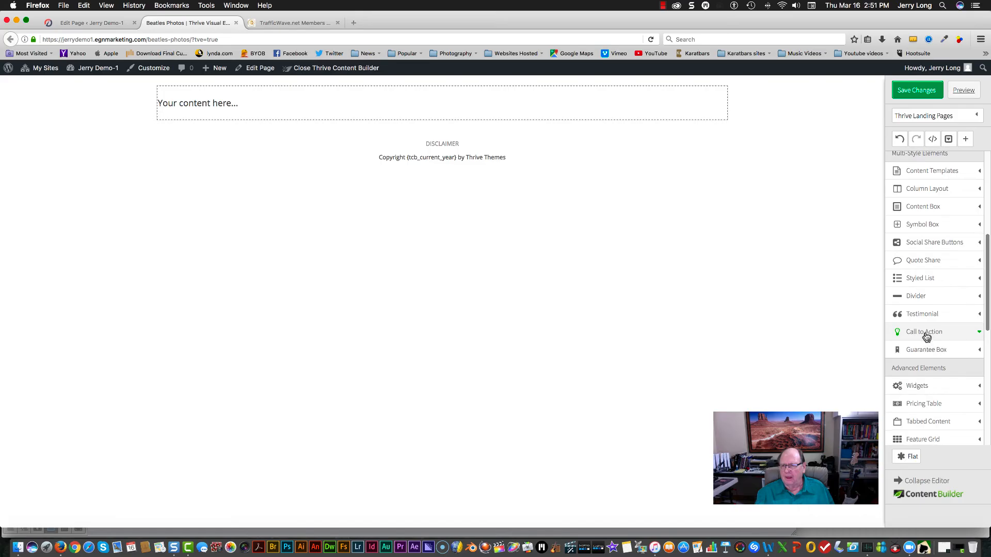
scroll(926, 336, "down", 5)
scroll(926, 336, "down", 2)
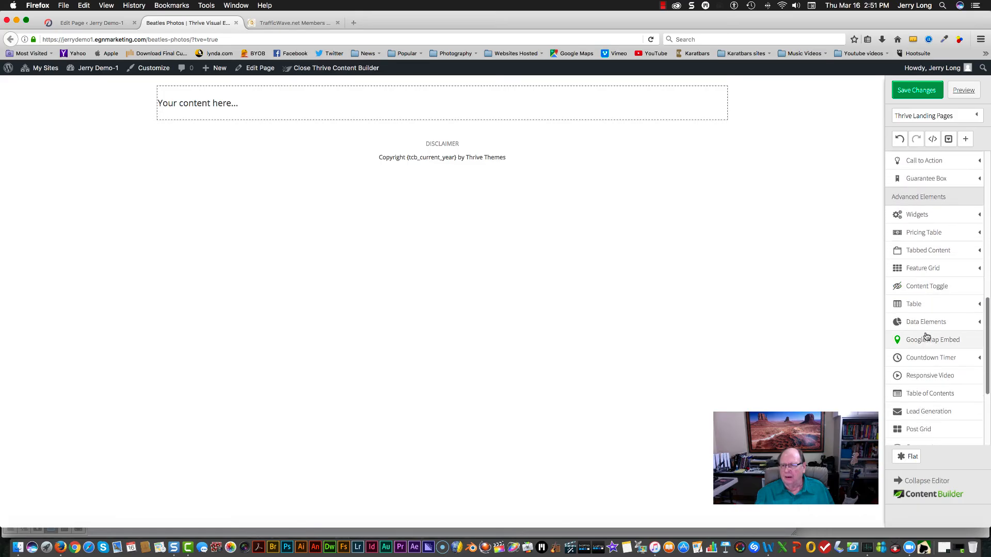
scroll(926, 336, "down", 2)
scroll(926, 335, "down", 3)
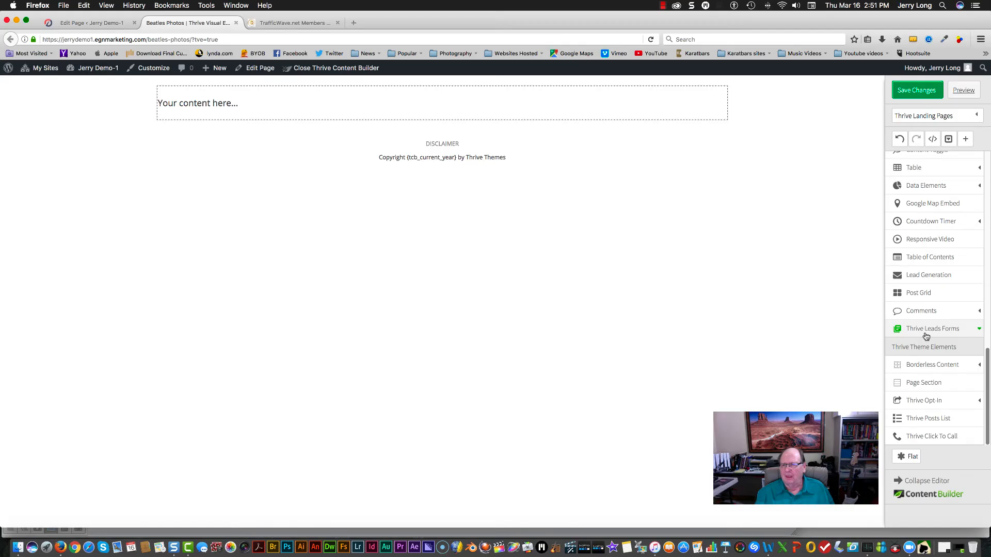
scroll(926, 336, "up", 15)
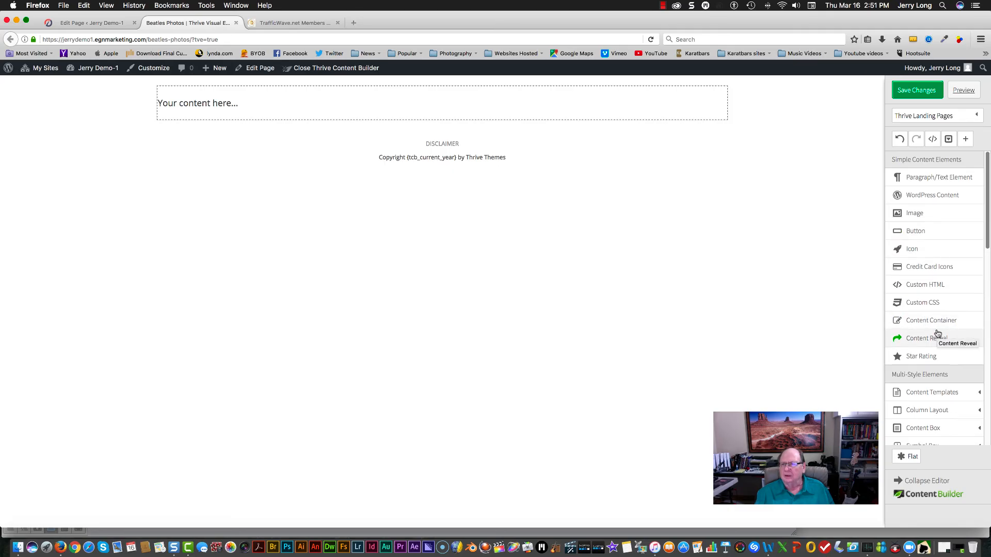
Step: Add a Lead Generation form inside the content container, above its placeholder text
scroll(938, 334, "down", 5)
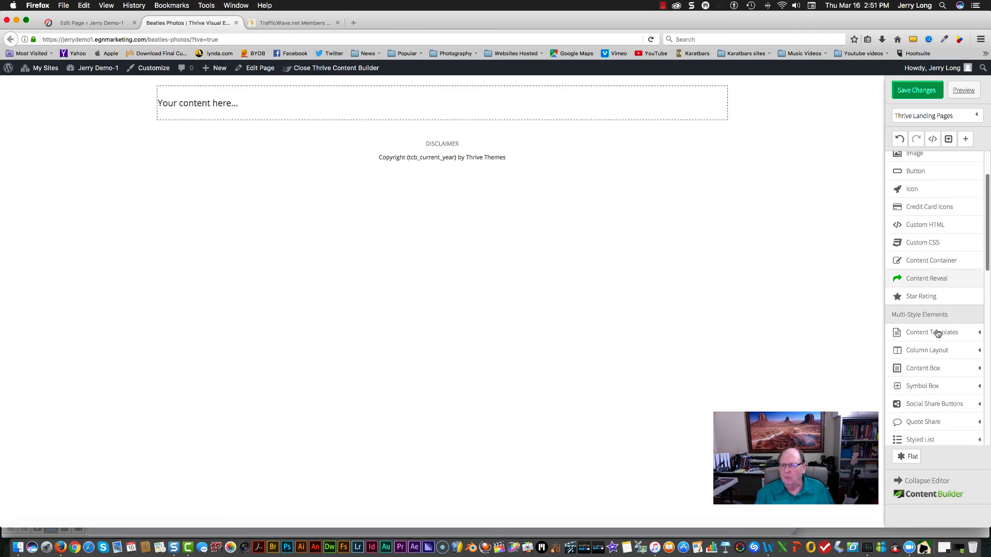
scroll(937, 334, "down", 4)
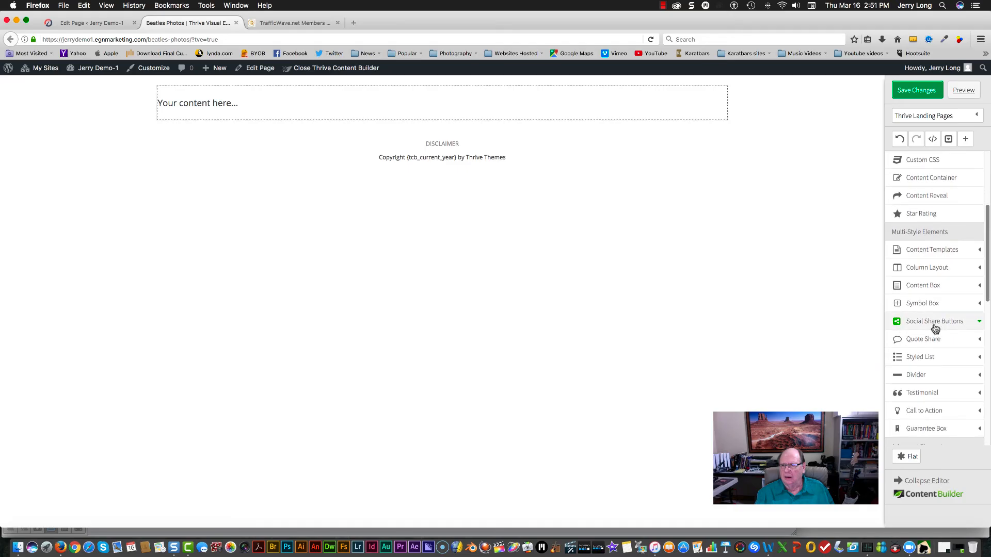
scroll(936, 329, "down", 4)
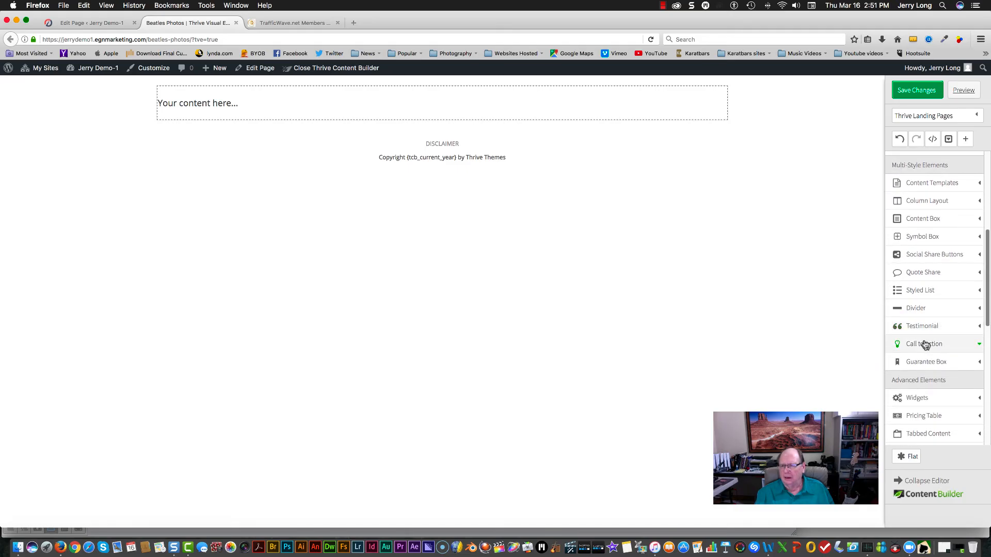
scroll(925, 345, "down", 5)
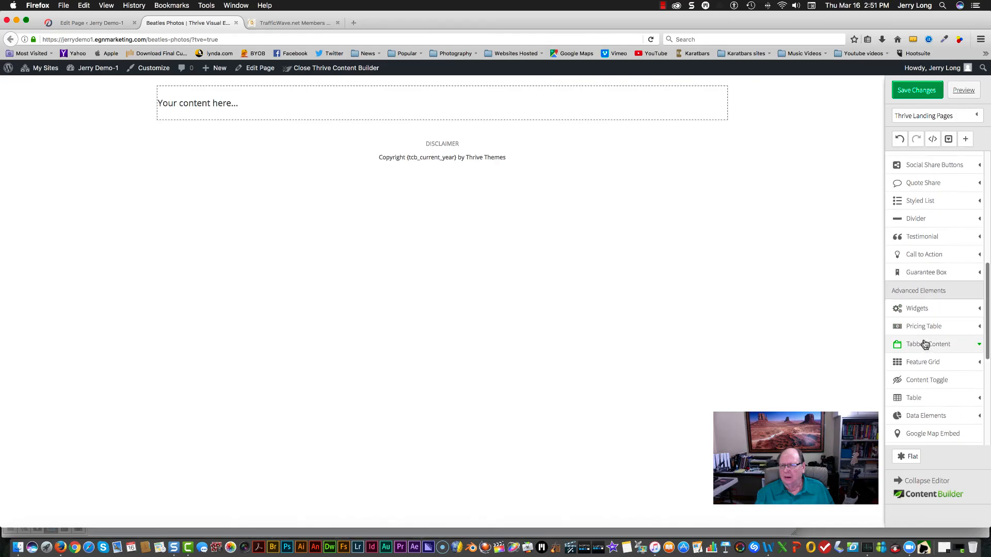
scroll(925, 345, "down", 5)
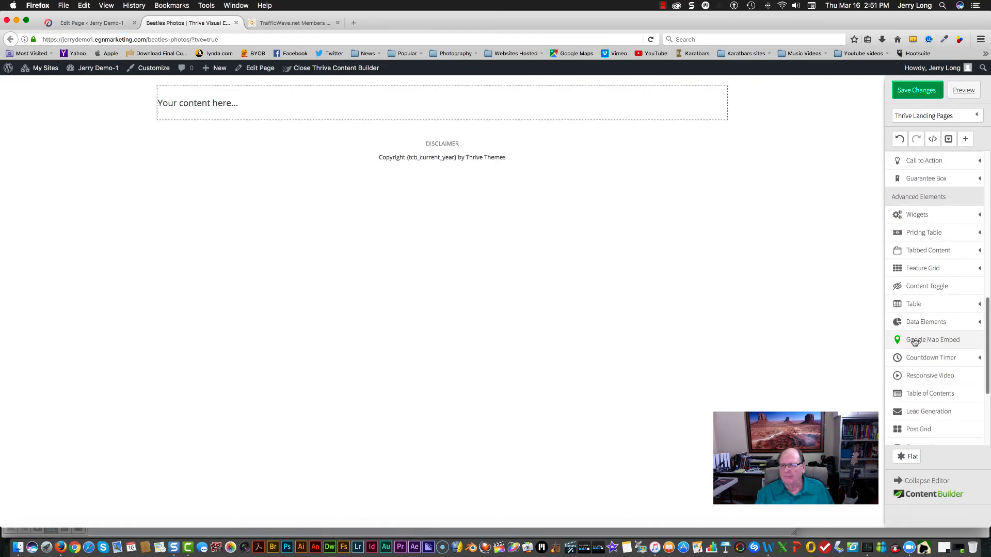
scroll(914, 342, "down", 5)
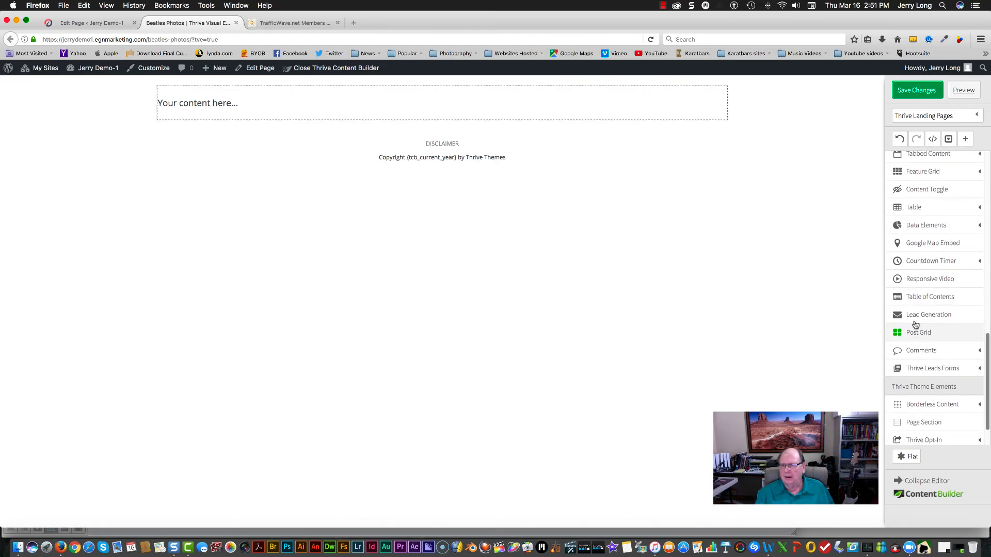
left_click_drag(914, 320, 451, 108)
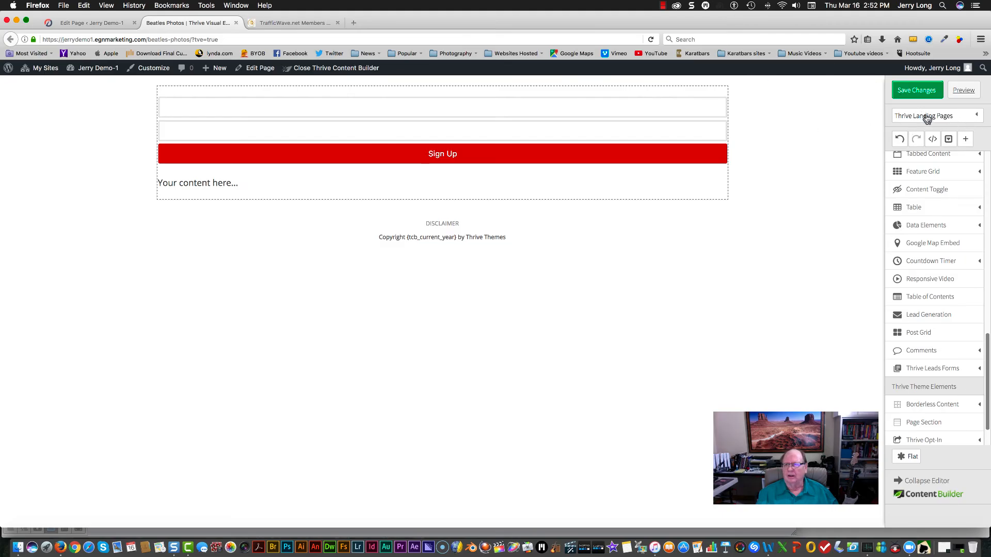
Step: Upload beatles-3840x2160.jpg from the Desktop through the background image option in the landing page settings
left_click(976, 116)
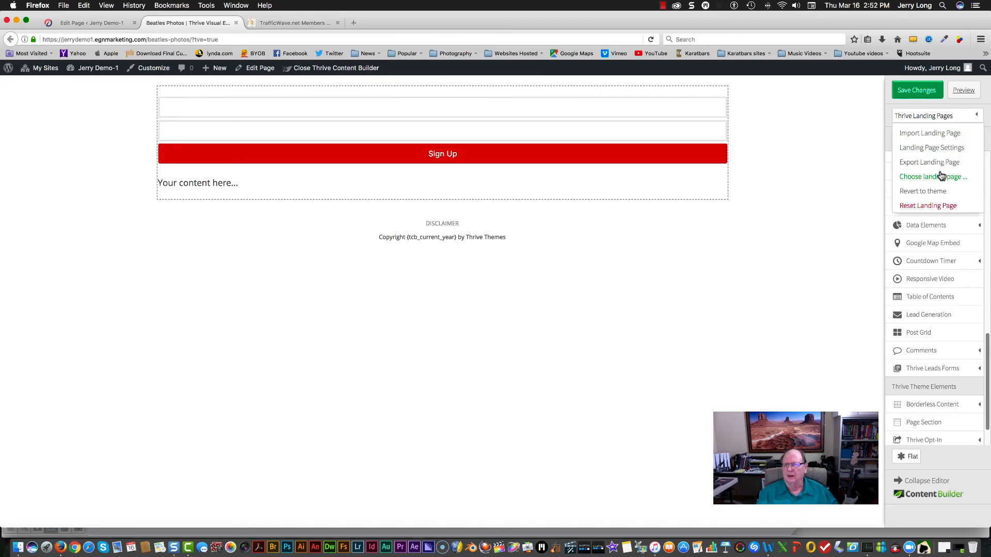
left_click(925, 149)
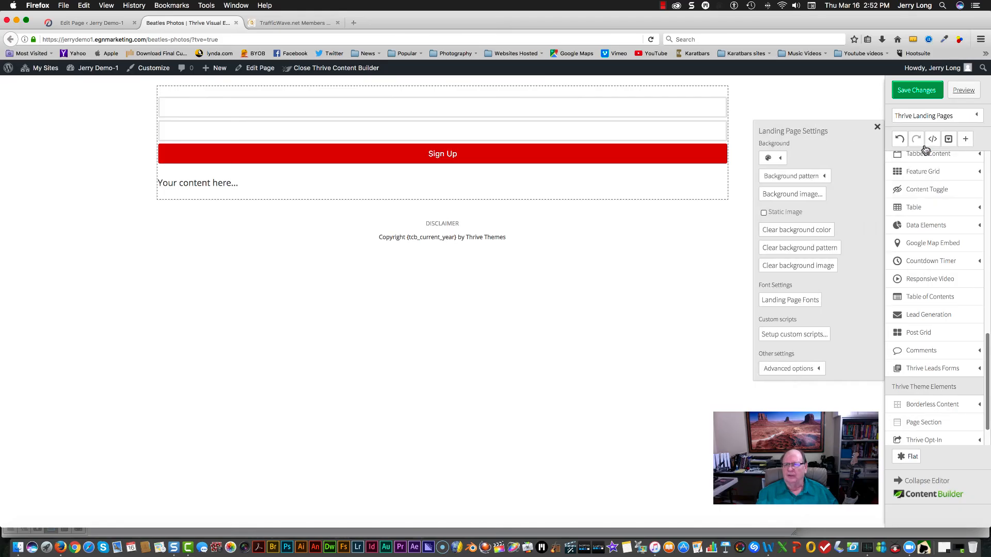
left_click(814, 193)
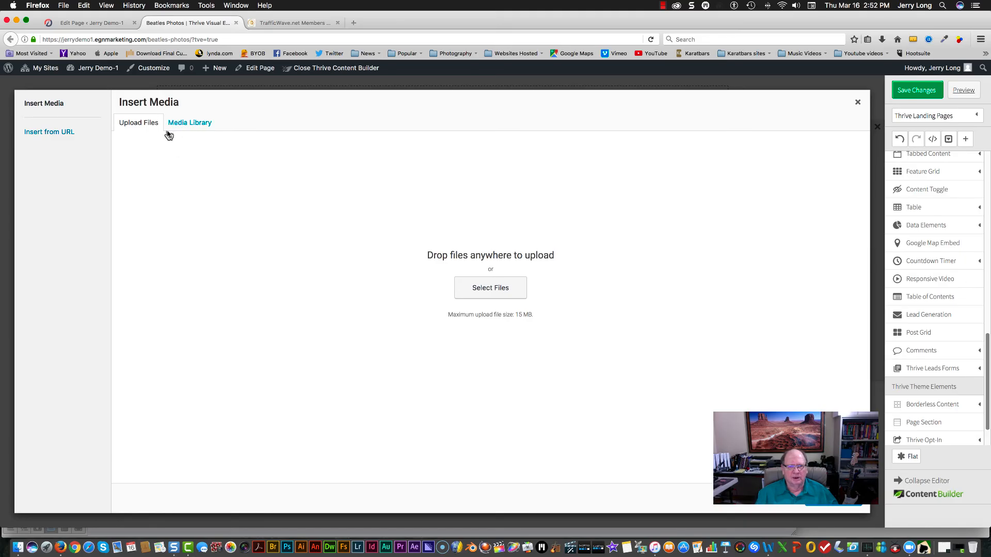
left_click(502, 294)
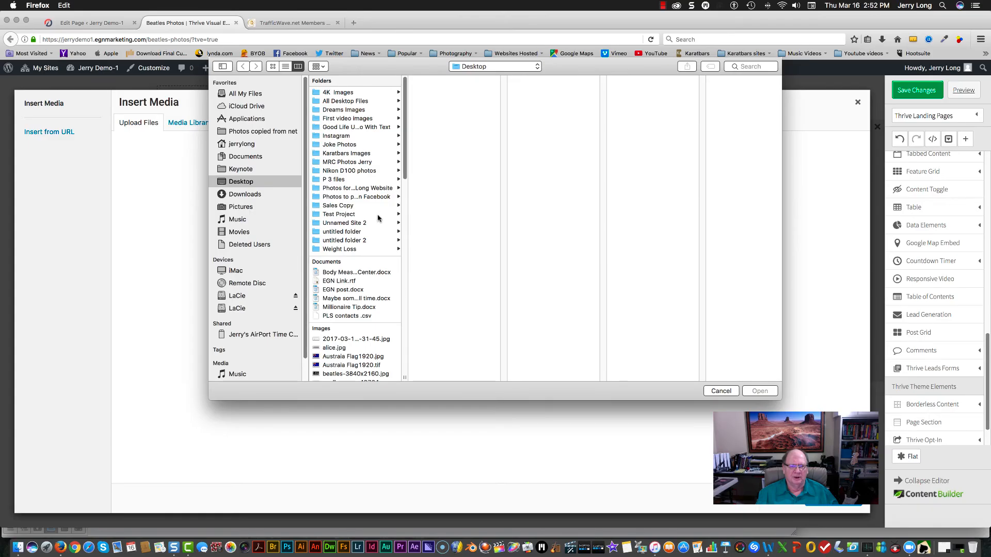
scroll(384, 215, "down", 6)
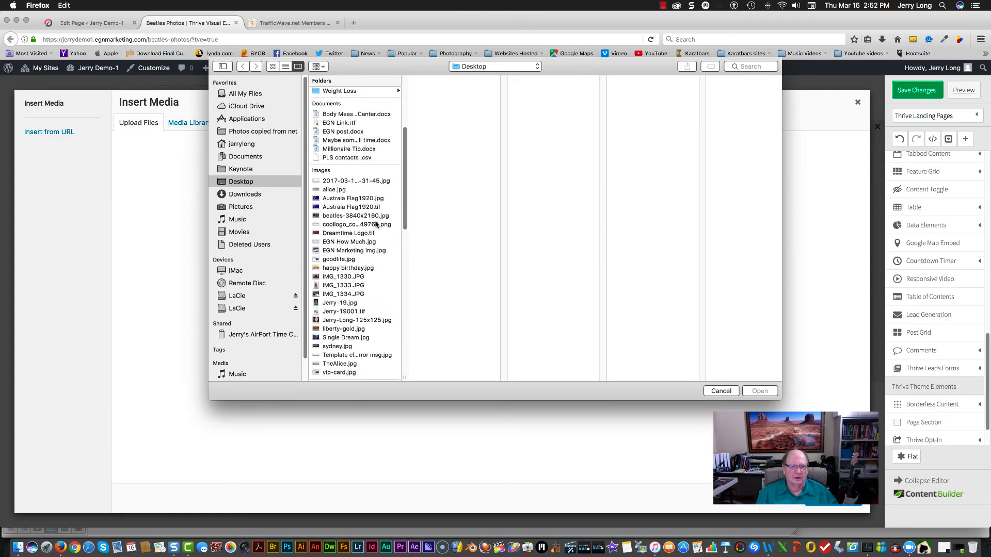
scroll(376, 225, "down", 1)
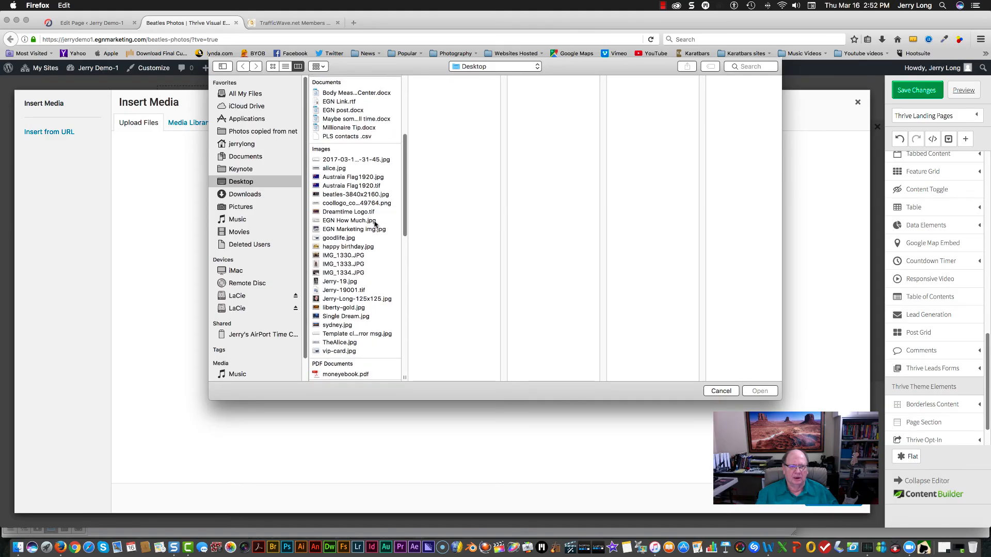
left_click(332, 195)
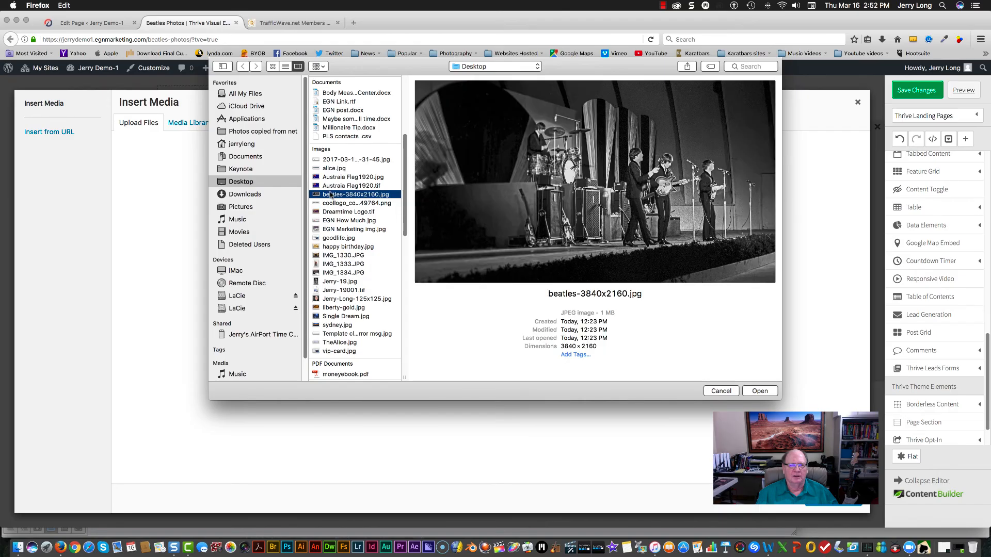
left_click(757, 391)
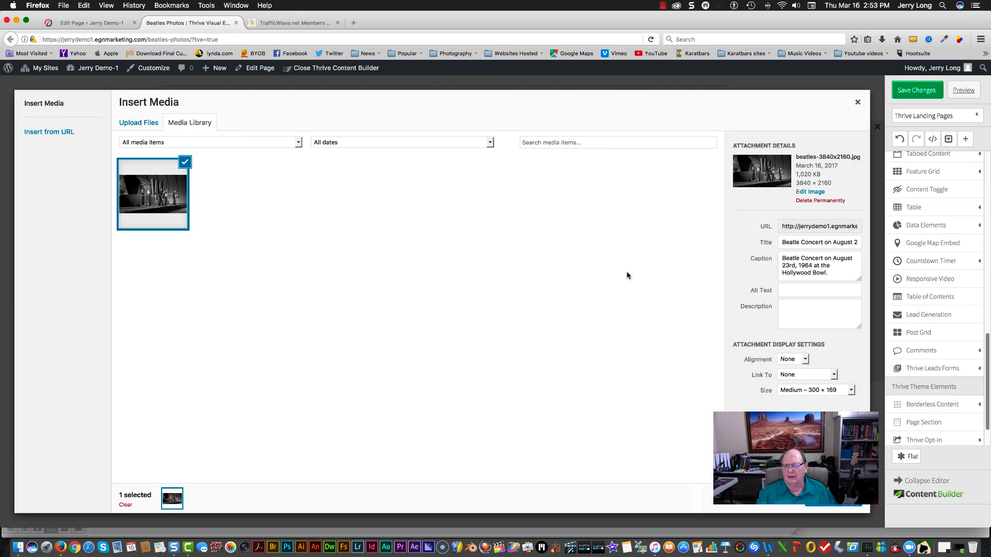
Step: Apply the uploaded photo as the page background at Full Size – 3840 × 2160 and close the landing page settings
left_click(850, 391)
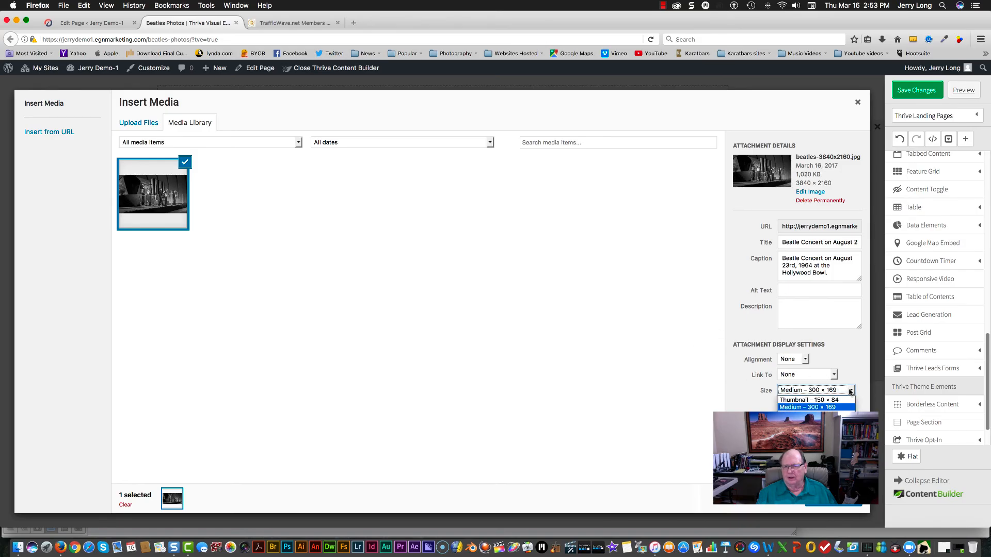
left_click(815, 422)
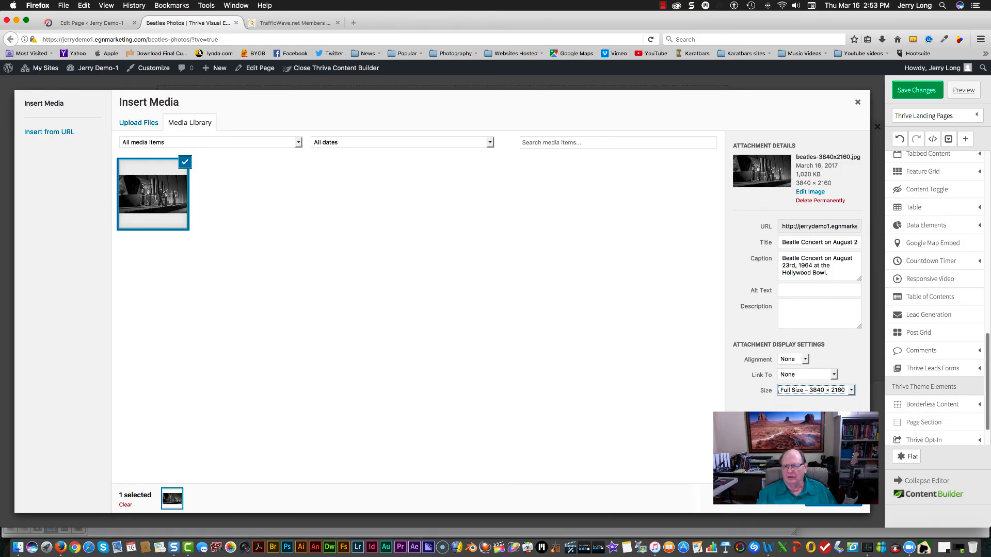
left_click(819, 504)
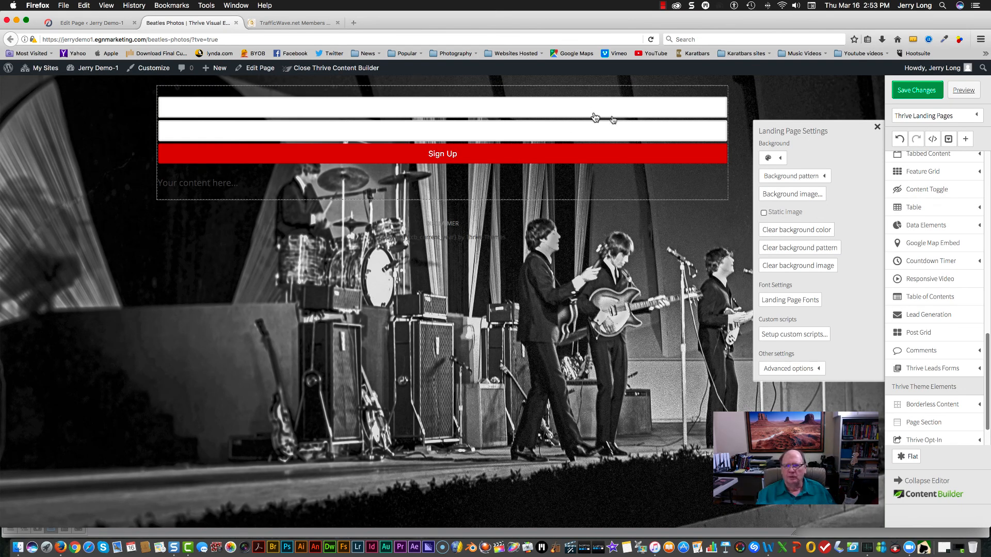
left_click(876, 130)
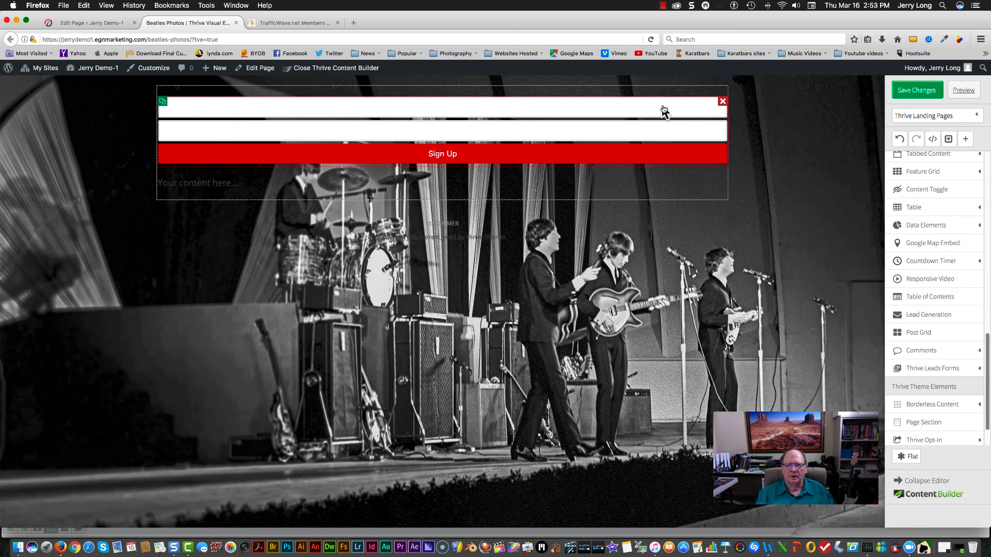
Step: Add a Paragraph/Text Element inside the content container, above the sign-up form
scroll(939, 258, "up", 5)
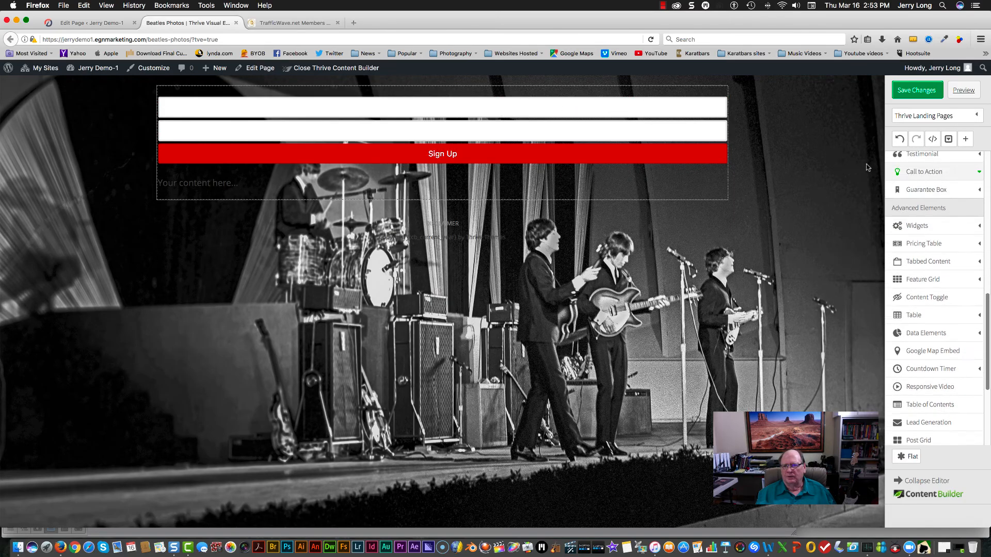
scroll(942, 266, "up", 5)
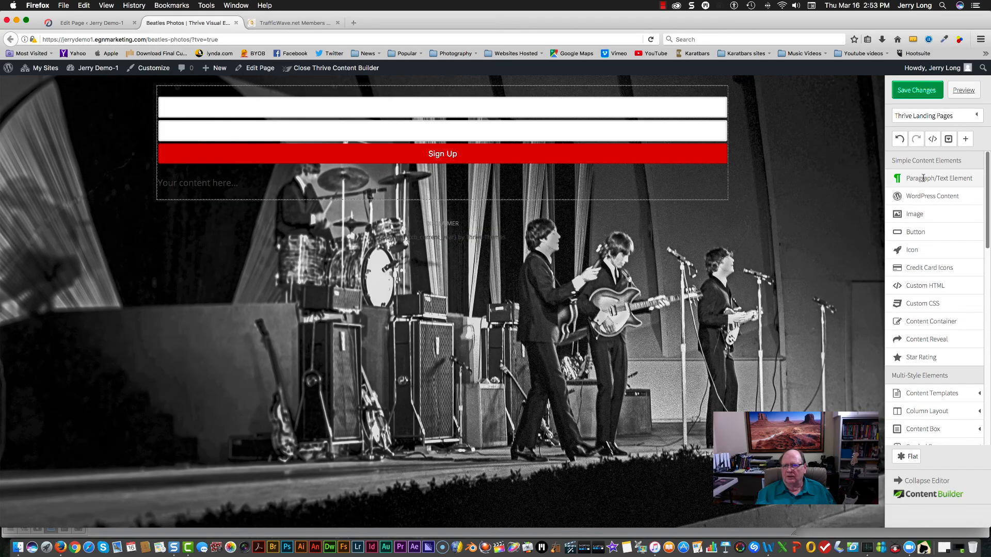
left_click_drag(922, 178, 466, 91)
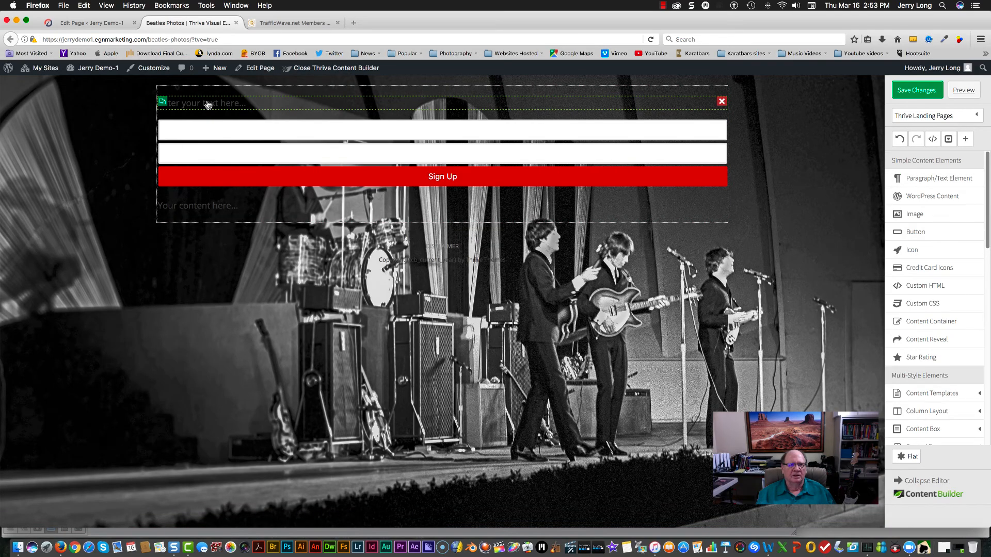
Step: Format the new text element above the sign-up form as Heading 1 and close its text options
left_click(207, 104)
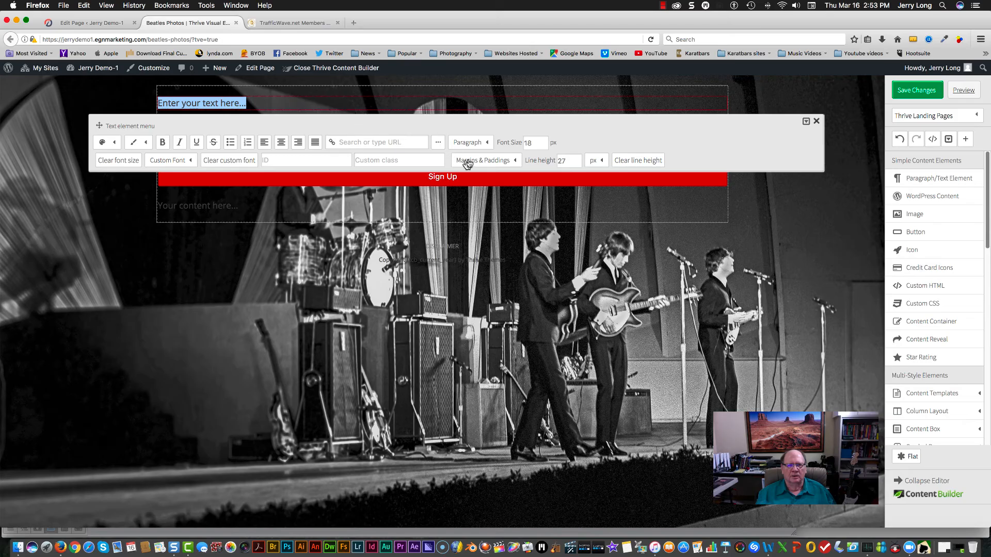
left_click(484, 143)
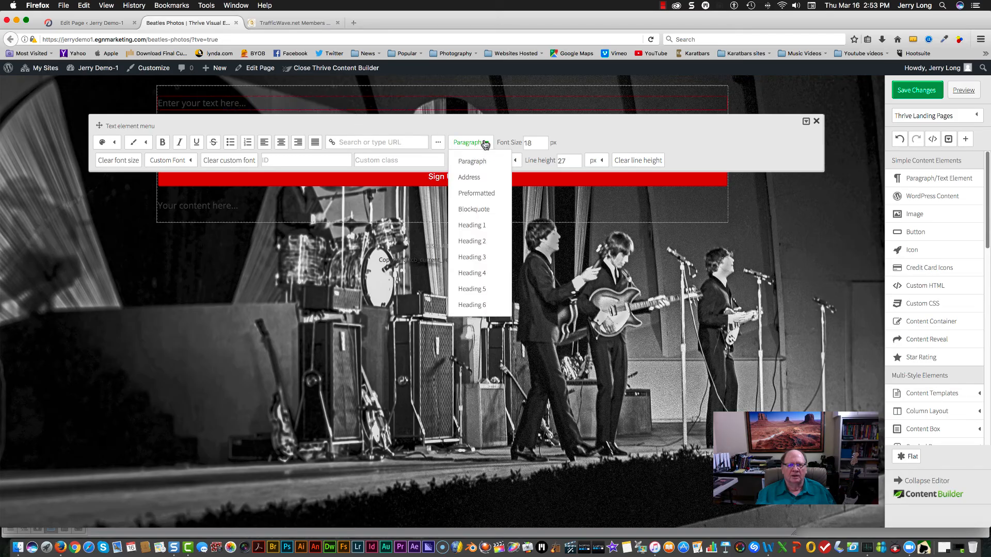
left_click(477, 225)
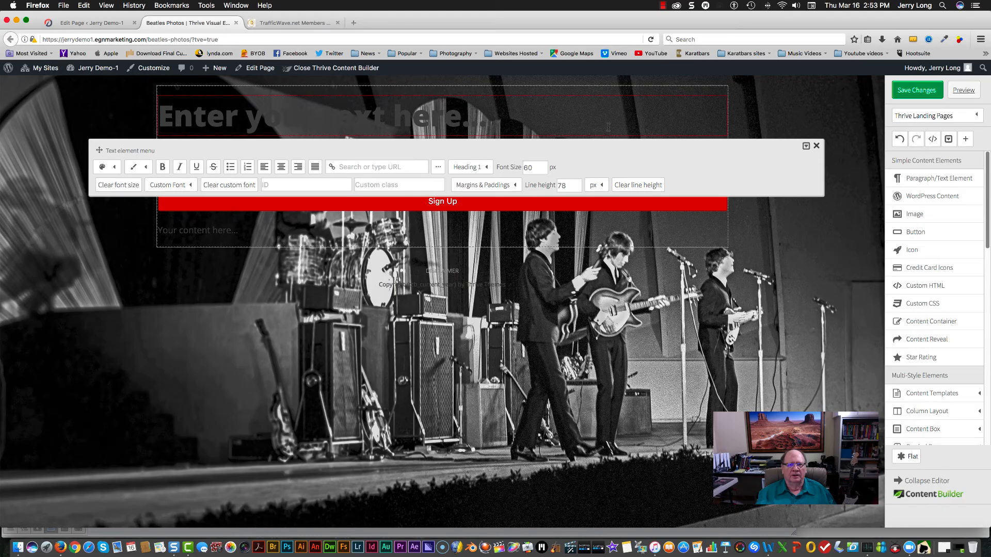
left_click(815, 146)
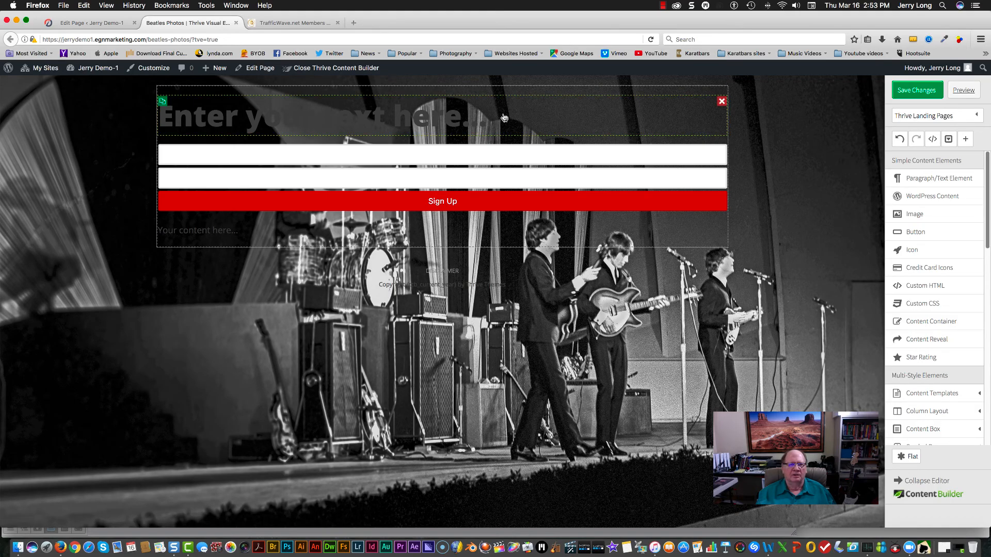
Step: Delete the placeholder text of the Heading 1 element above the sign-up form
left_click(503, 118)
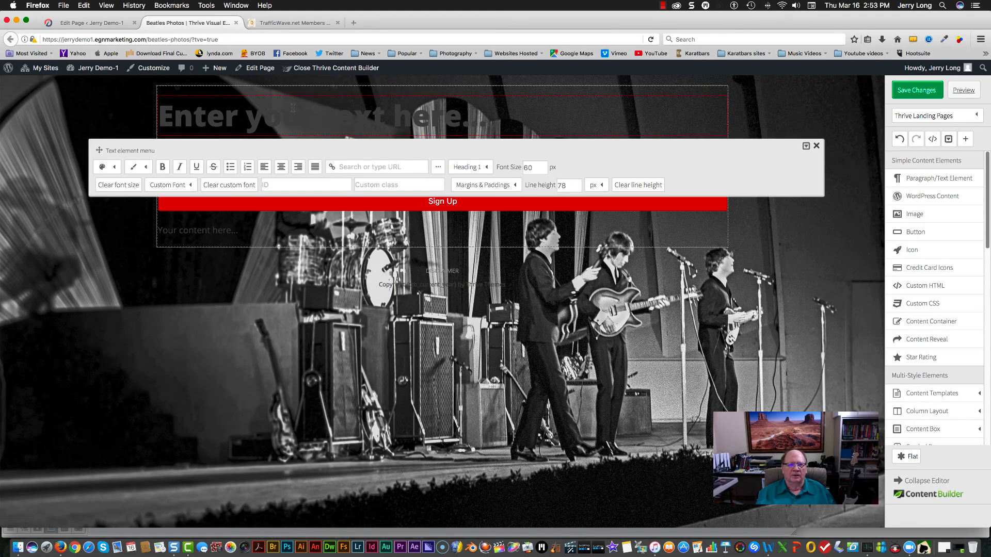
left_click(816, 146)
left_click(405, 117)
key("BackSpace")
key("BackSpace")
key("BackSpace")
key("BackSpace")
key("BackSpace")
key("BackSpace")
key("BackSpace")
key("BackSpace")
key("BackSpace")
key("BackSpace")
key("BackSpace")
key("BackSpace")
key("BackSpace")
key("BackSpace")
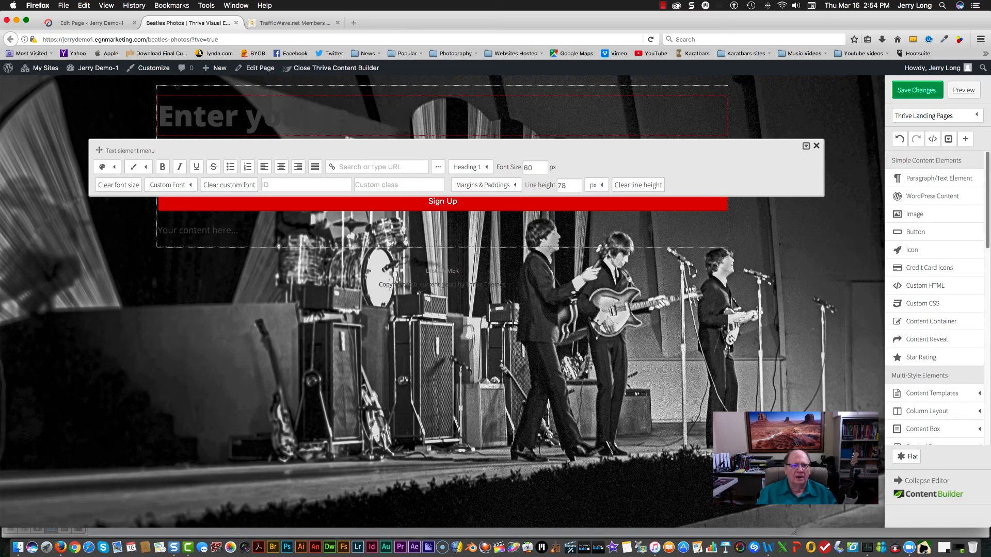
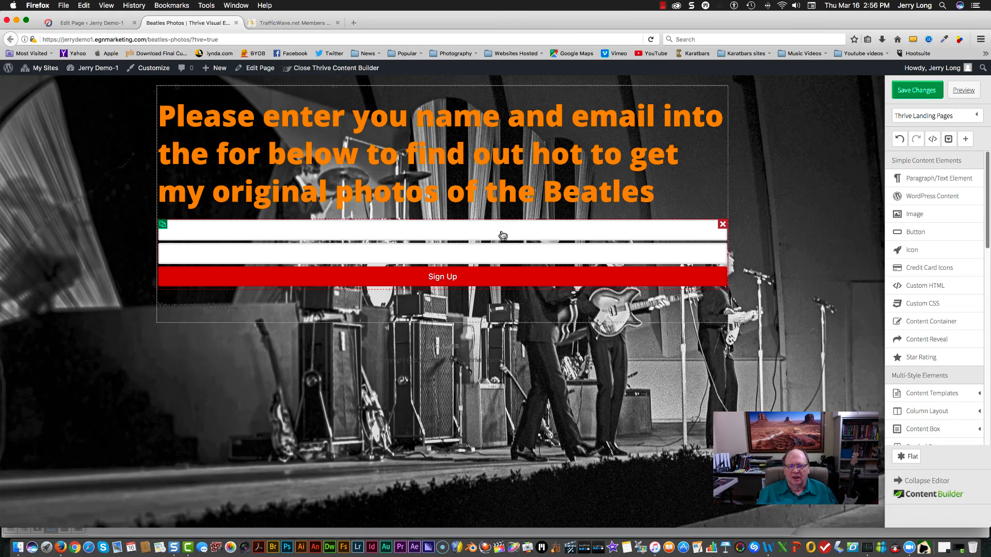
Step: Start a new service connection for the sign-up form, using HTML Form code as the connection type
left_click(502, 233)
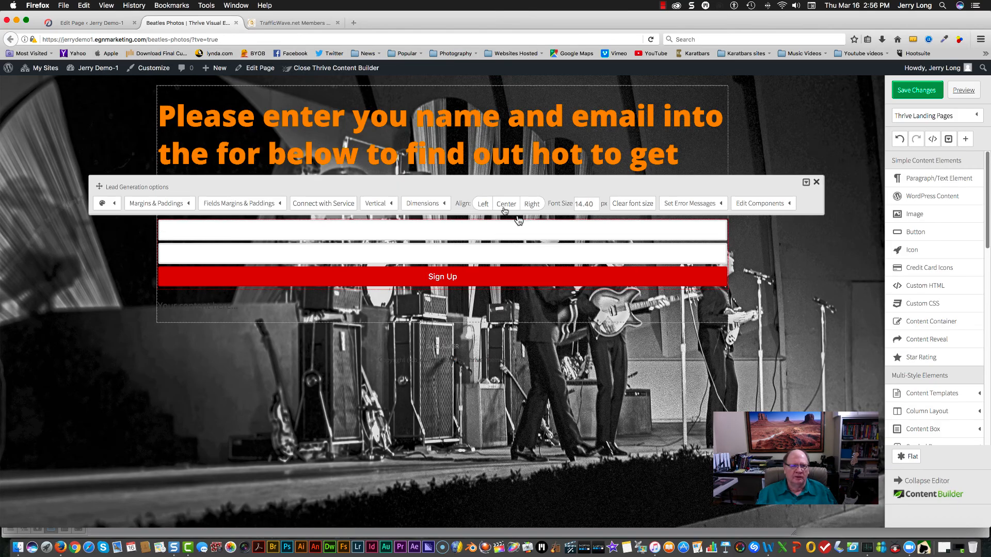
left_click(343, 203)
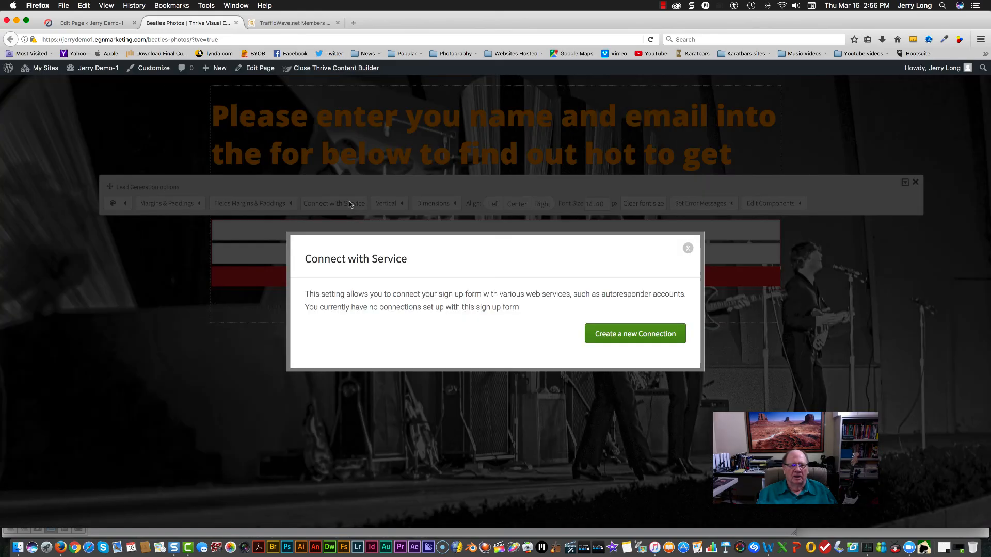
left_click(607, 334)
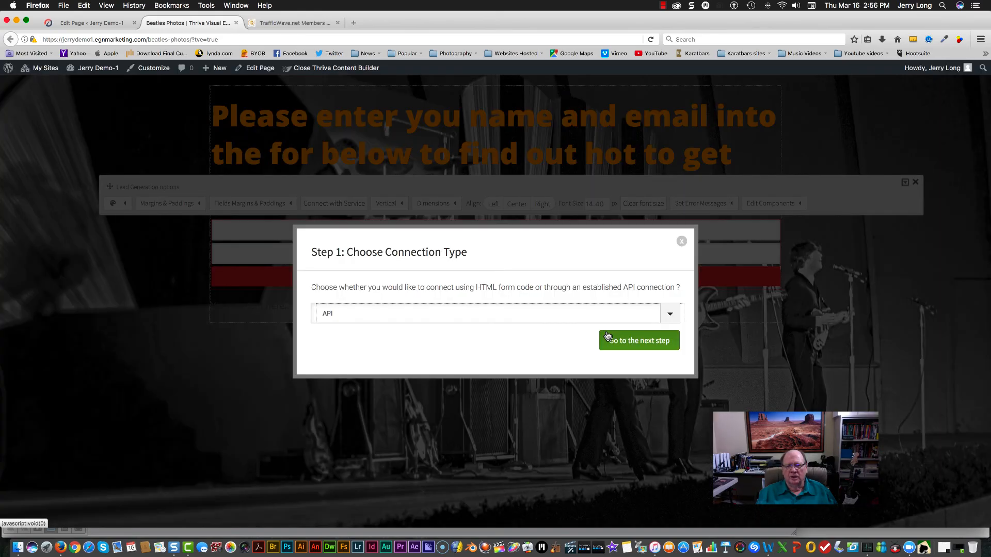
left_click(670, 315)
left_click(445, 338)
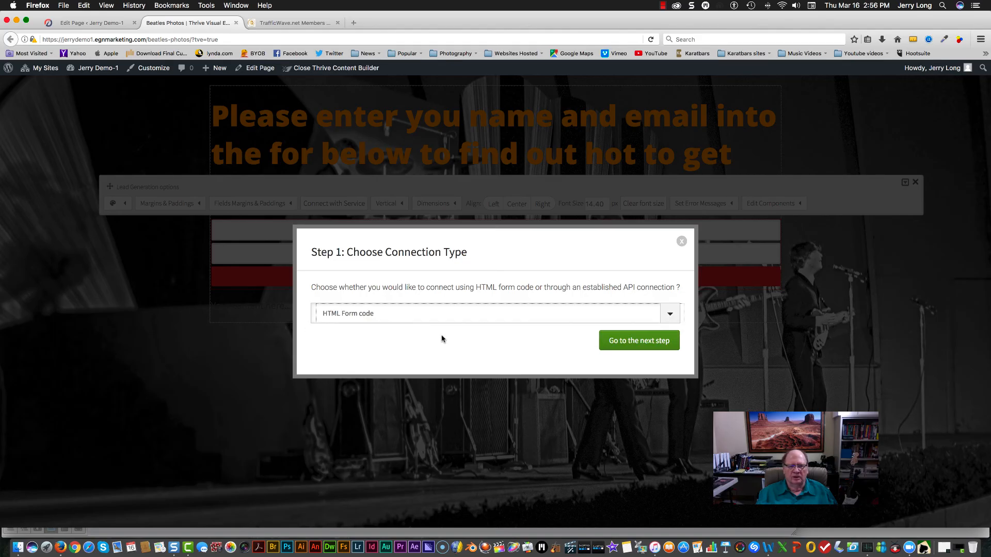
left_click(623, 341)
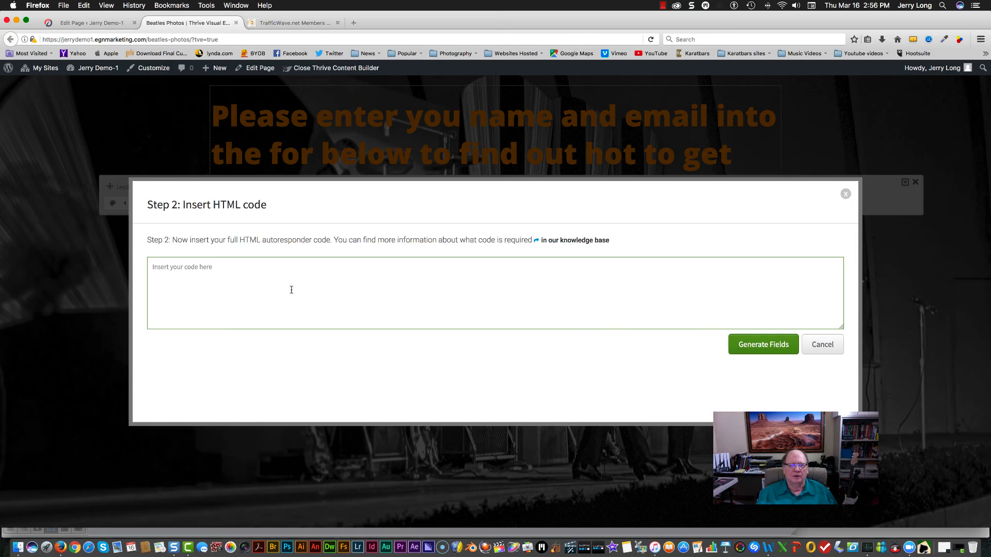
Step: Switch to the TrafficWave.net back office and get the basic HTML capture form code for the beatles autoresponder campaign
left_click(290, 23)
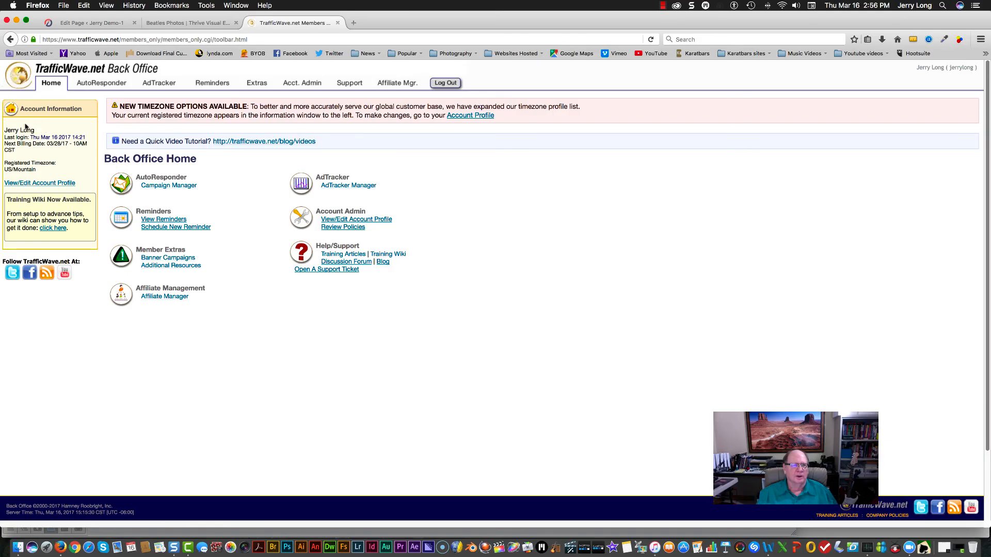
left_click(151, 189)
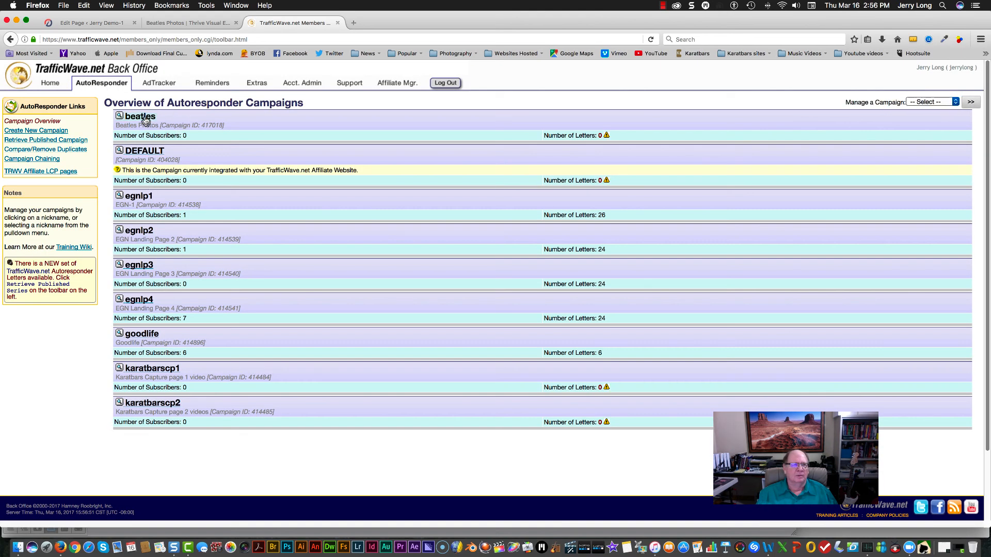
left_click(146, 119)
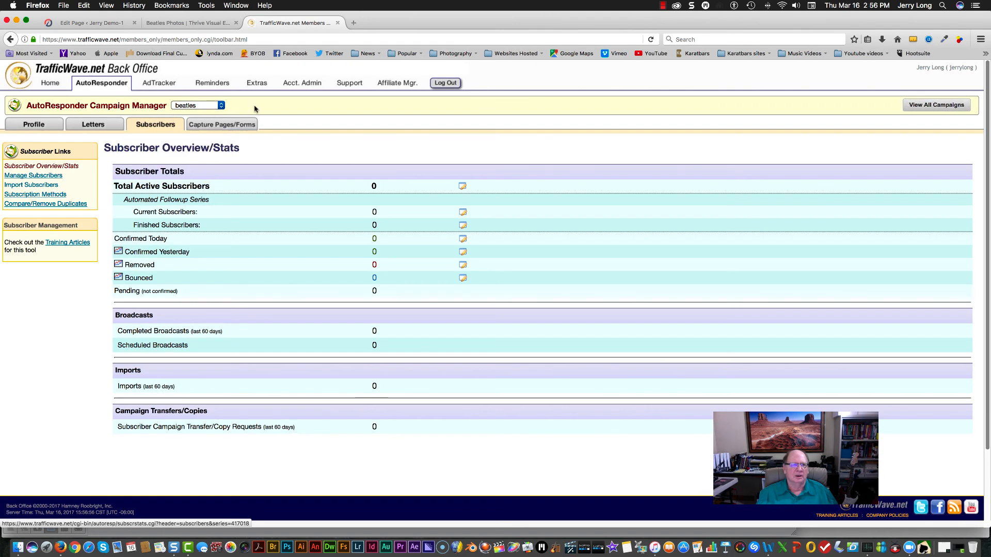
mouse_move(222, 123)
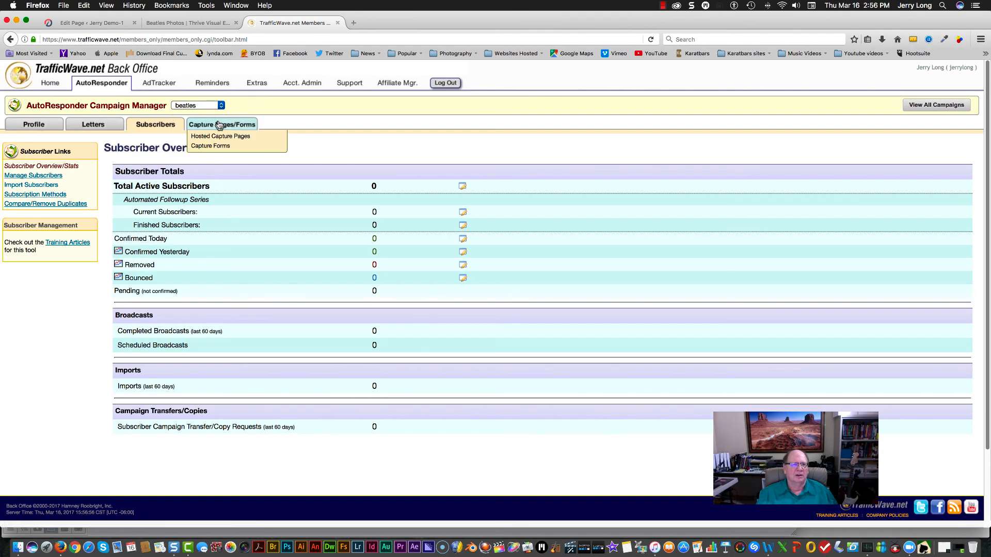
left_click(212, 146)
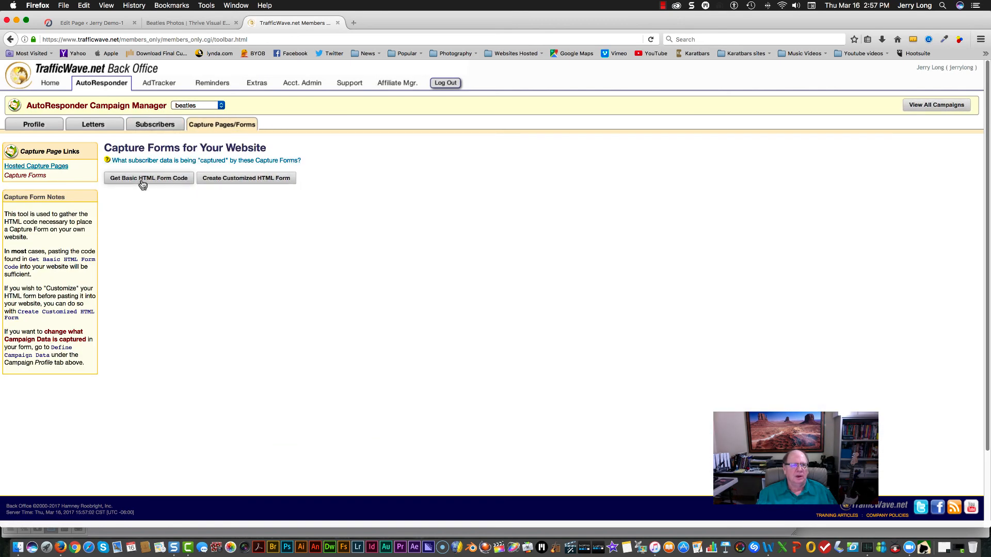
left_click(143, 179)
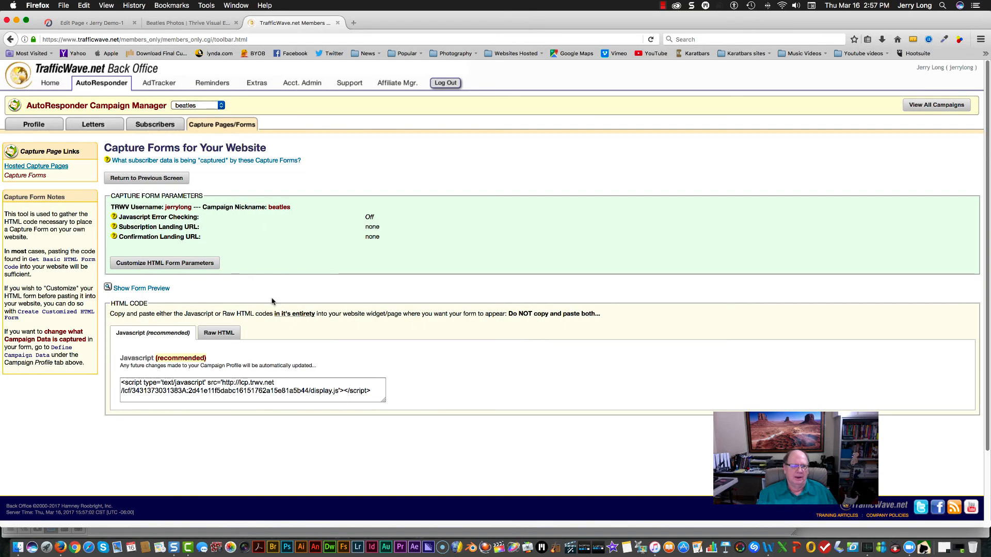
Step: Copy the entire Raw HTML version of the beatles campaign's capture form code
left_click(229, 333)
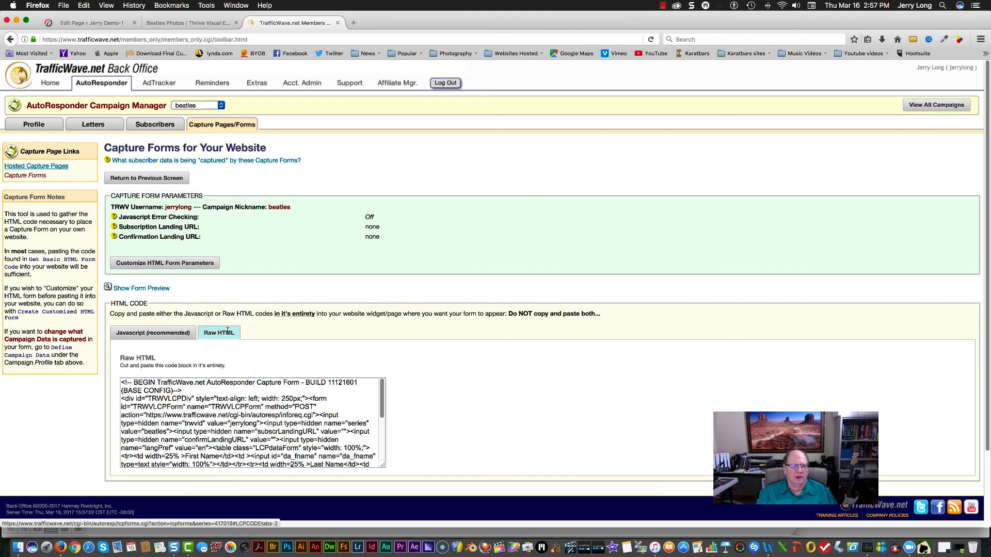
left_click_drag(120, 382, 375, 459)
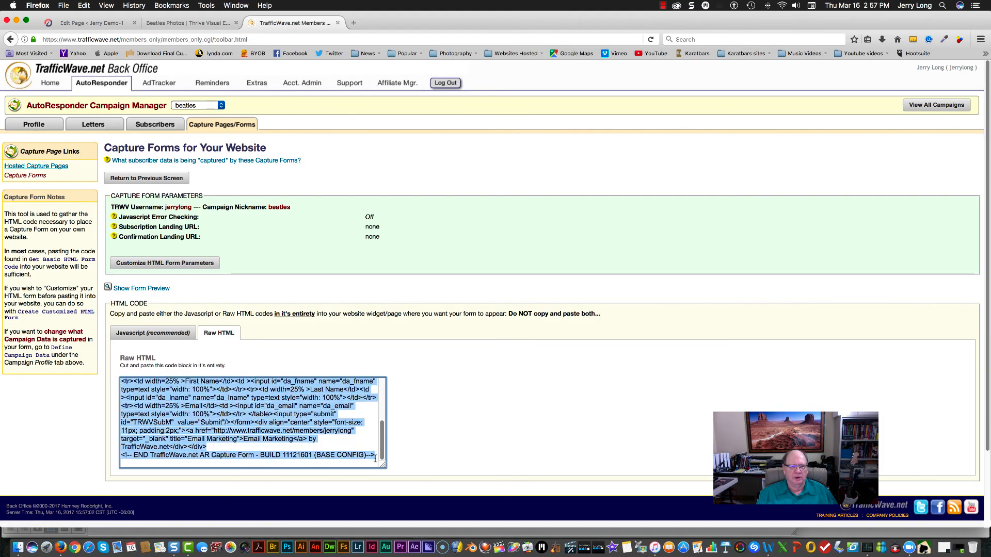
right_click(246, 398)
left_click(267, 428)
Step: Return to the Beatles Photos page editor, paste the copied autoresponder code into the form connection and generate its fields
left_click(188, 23)
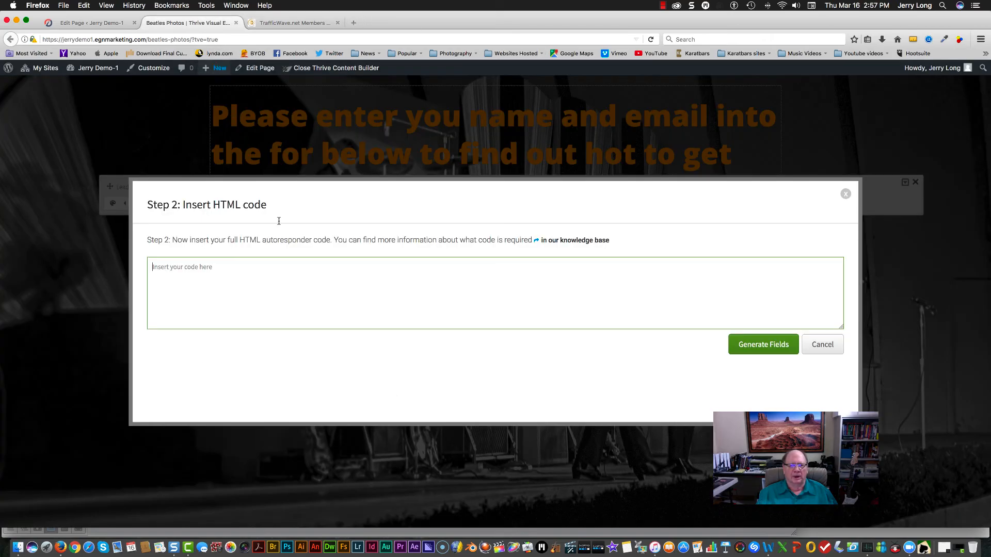
right_click(157, 268)
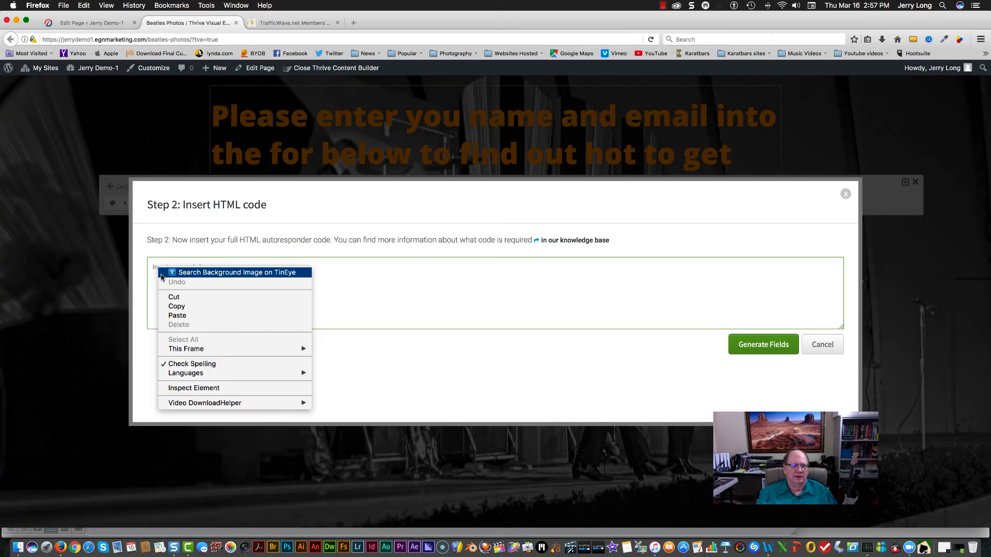
left_click(175, 316)
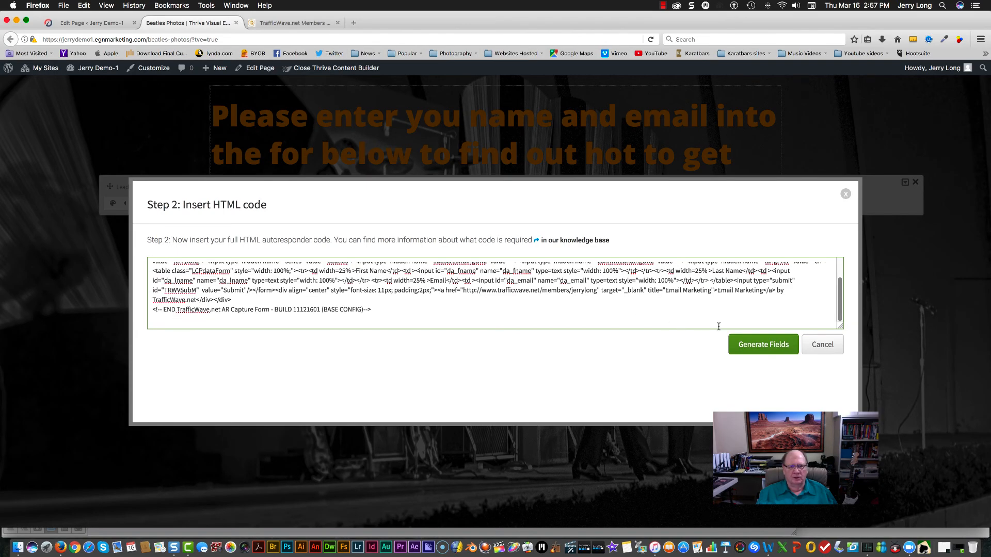
left_click(764, 349)
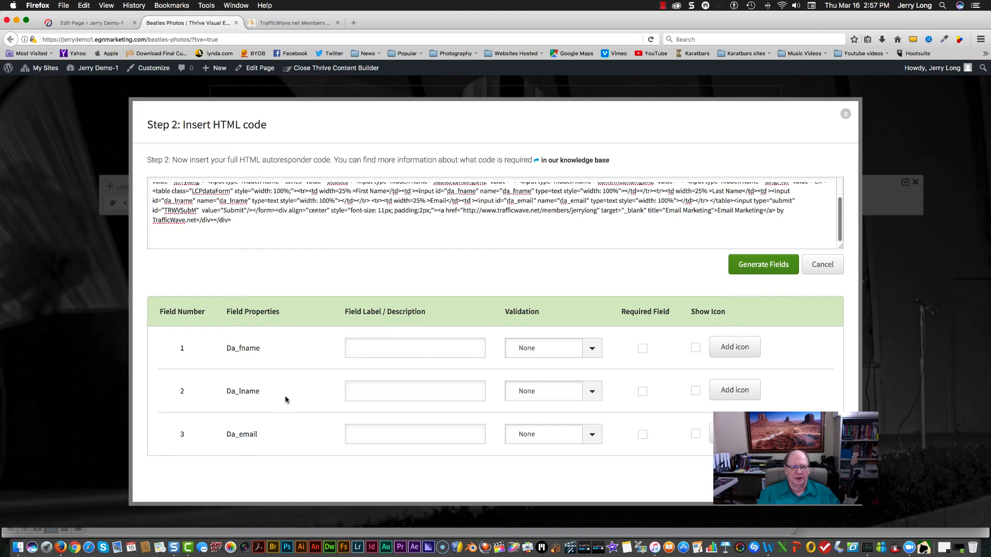
Step: Label the generated fields First Name for Da_fname, Last Name for Da_lname and Email for Da_email
left_click(374, 350)
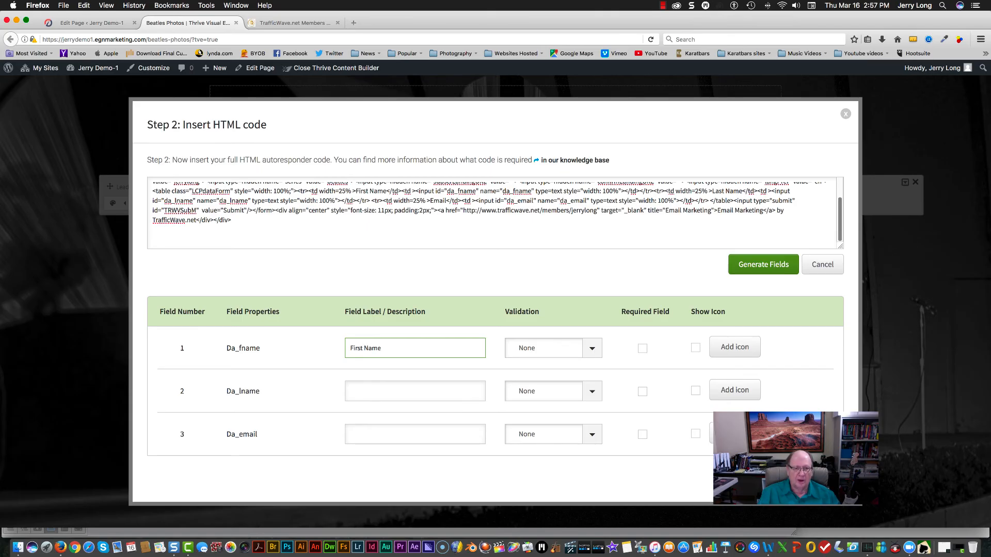
left_click(354, 391)
type("Last Name")
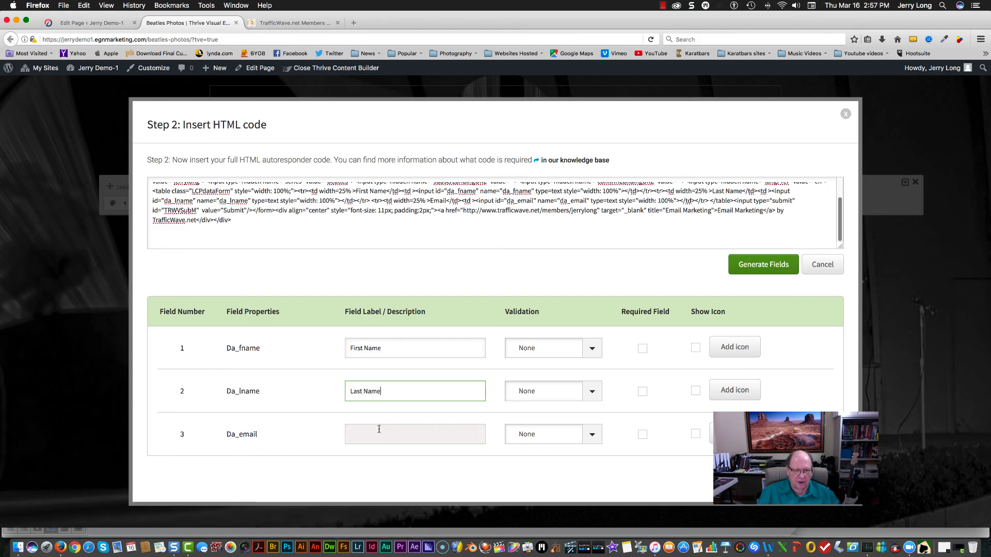
left_click(379, 430)
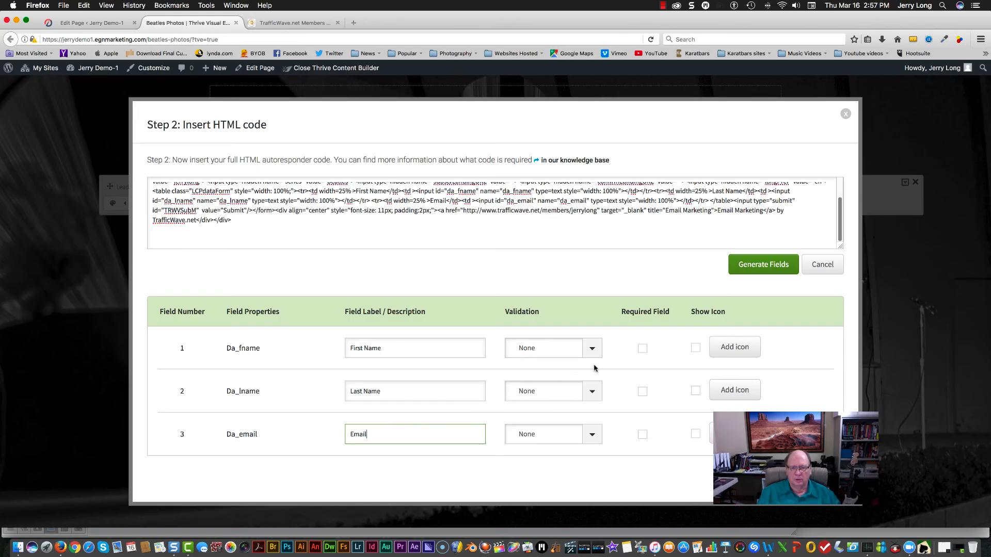
Step: Make the First Name, Last Name and Email fields required
left_click(642, 350)
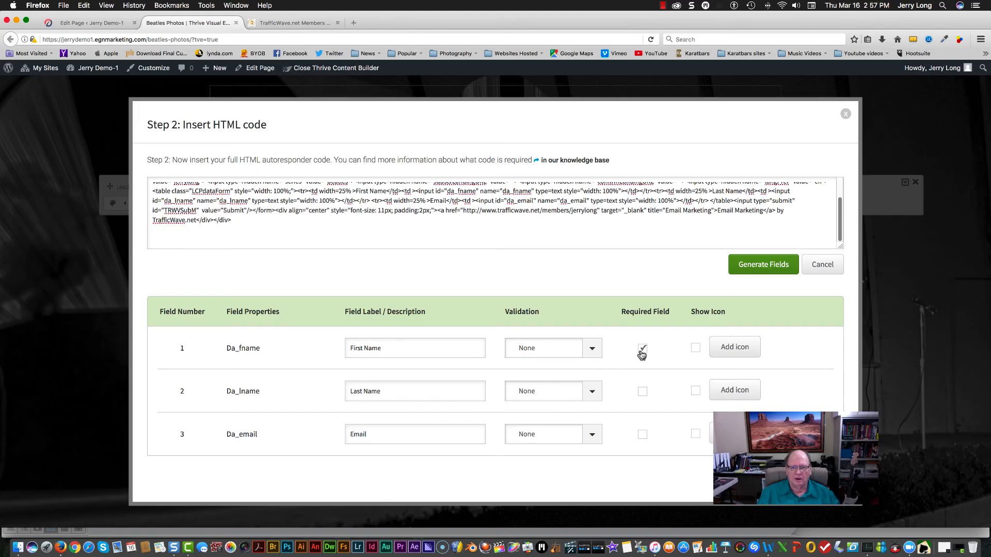
left_click(642, 391)
left_click(641, 436)
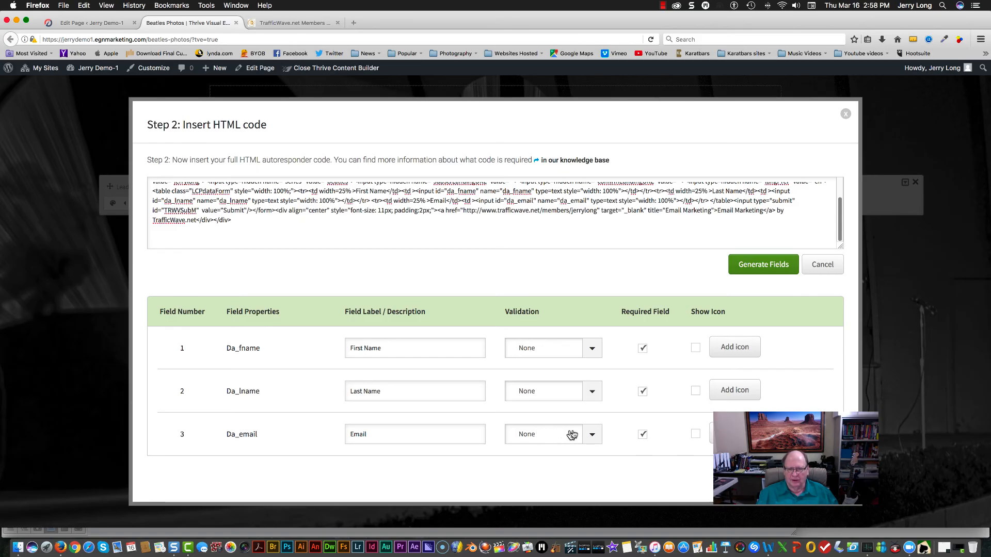
left_click(587, 435)
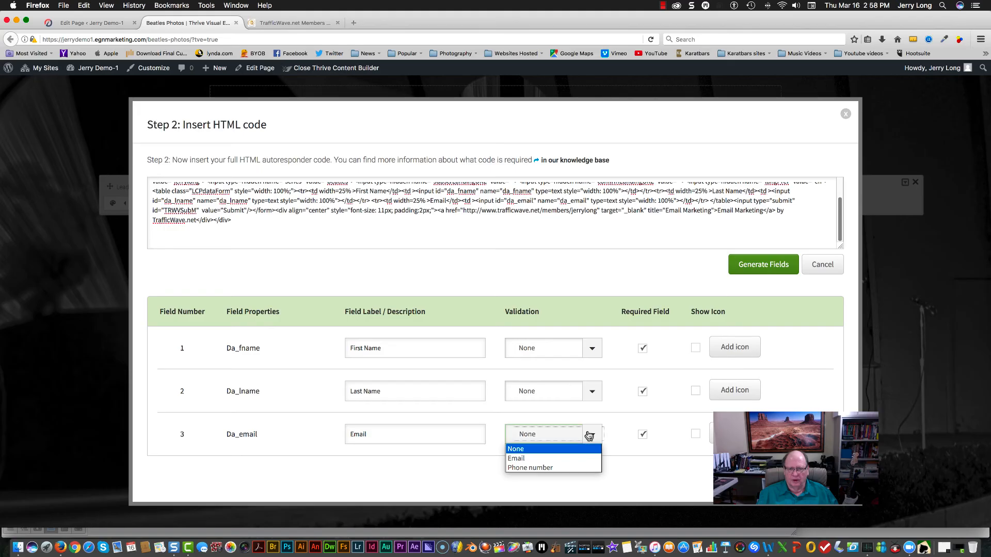
left_click(530, 459)
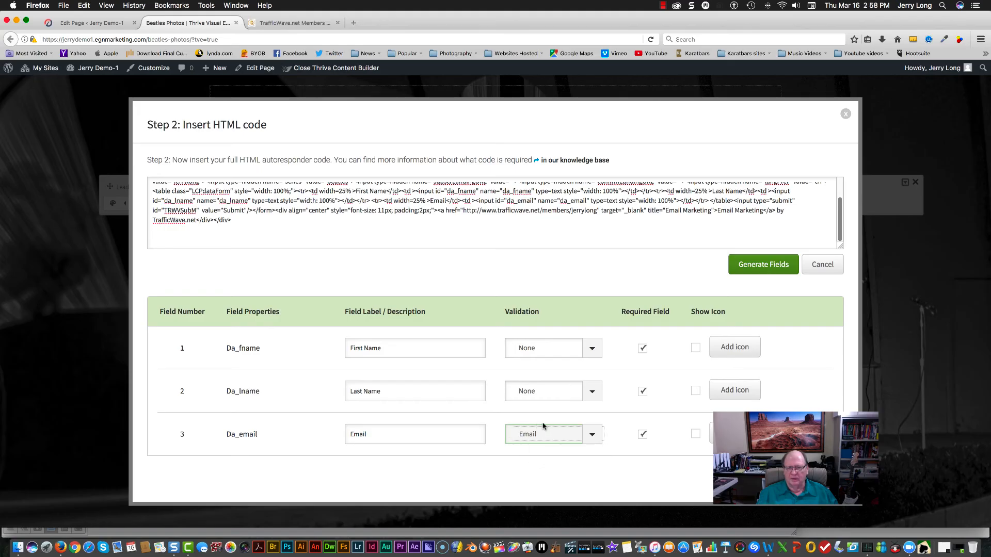
left_click(589, 436)
left_click(528, 449)
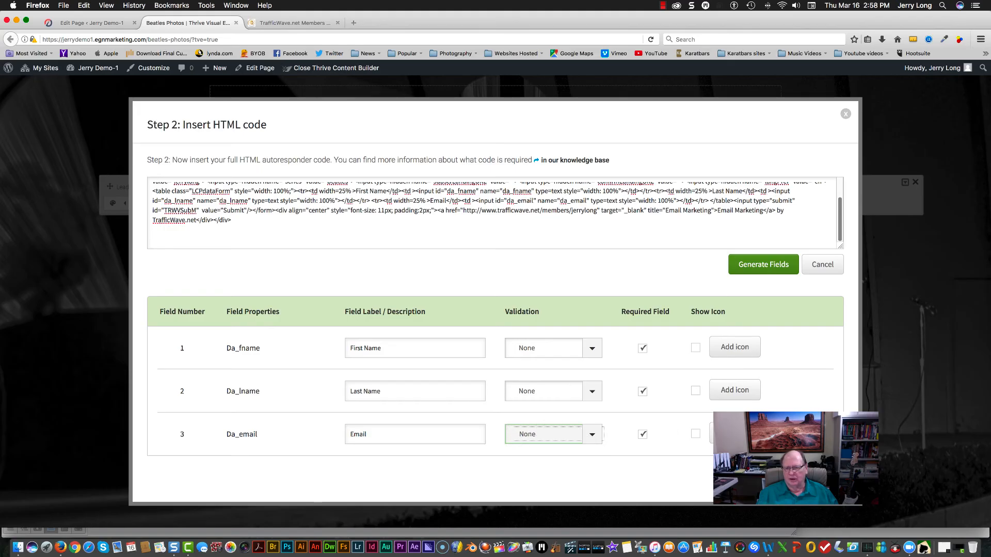
Step: Save the sign-up form's field settings and close the Lead Generation options
left_click(824, 477)
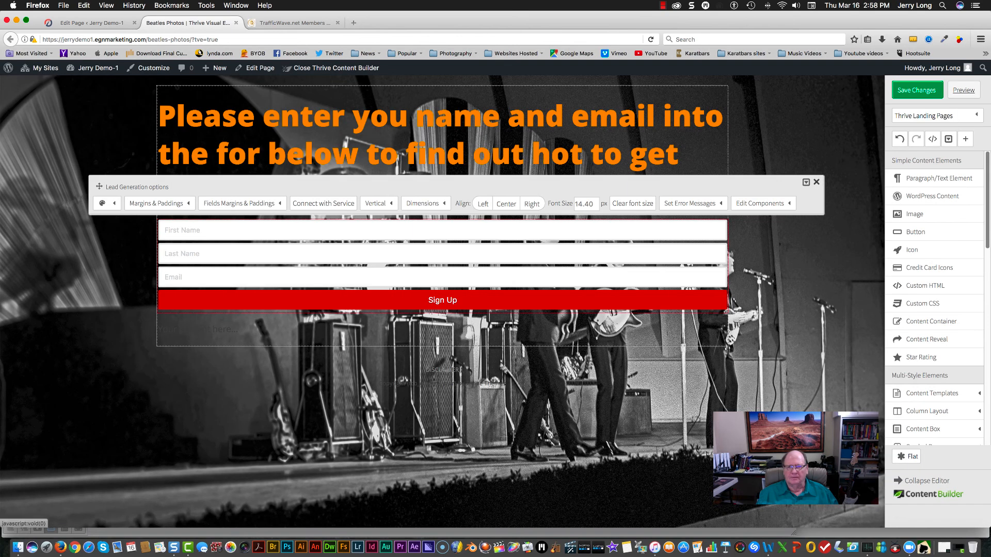
left_click(774, 251)
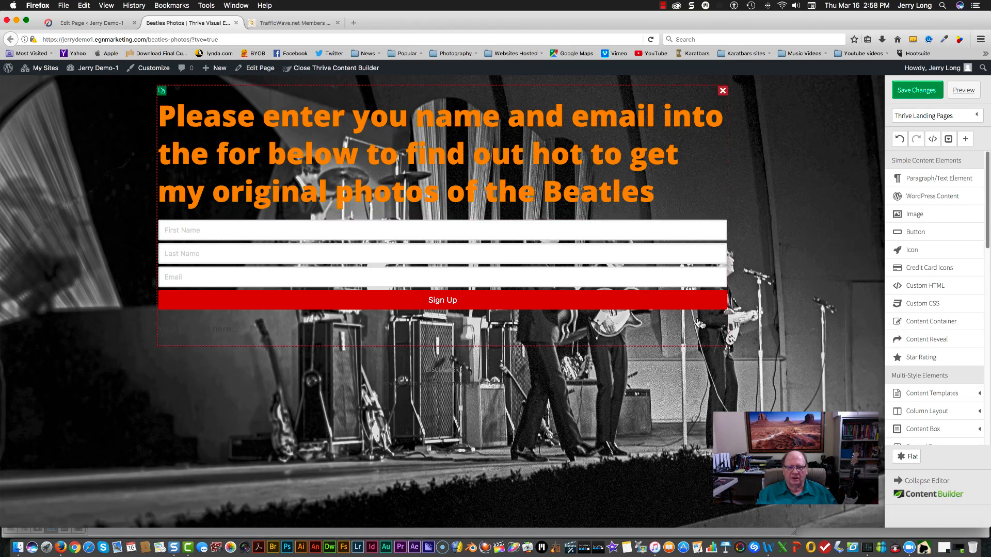
Step: Open the sign-up form's Submit Button options and recolour the Sign Up button with the default orange
left_click(657, 306)
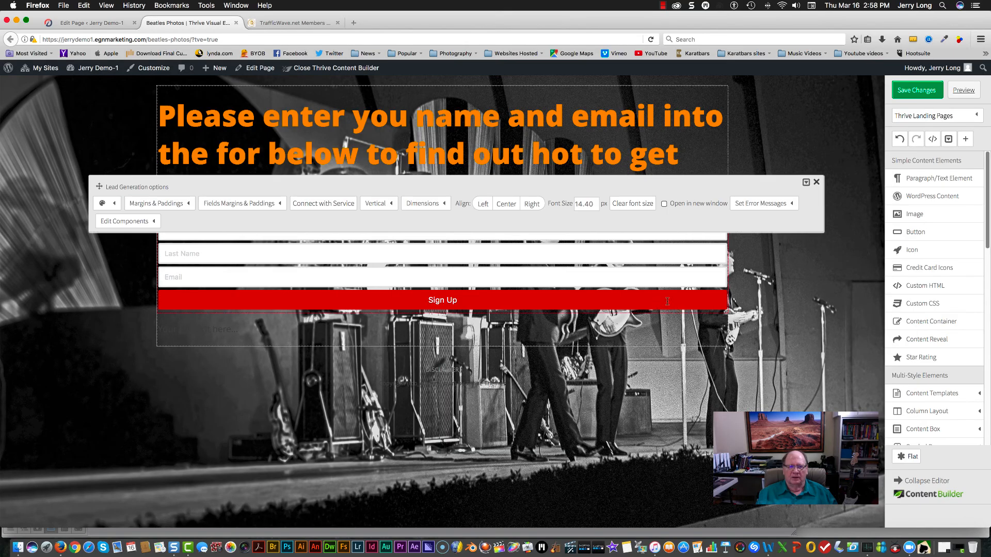
left_click(151, 222)
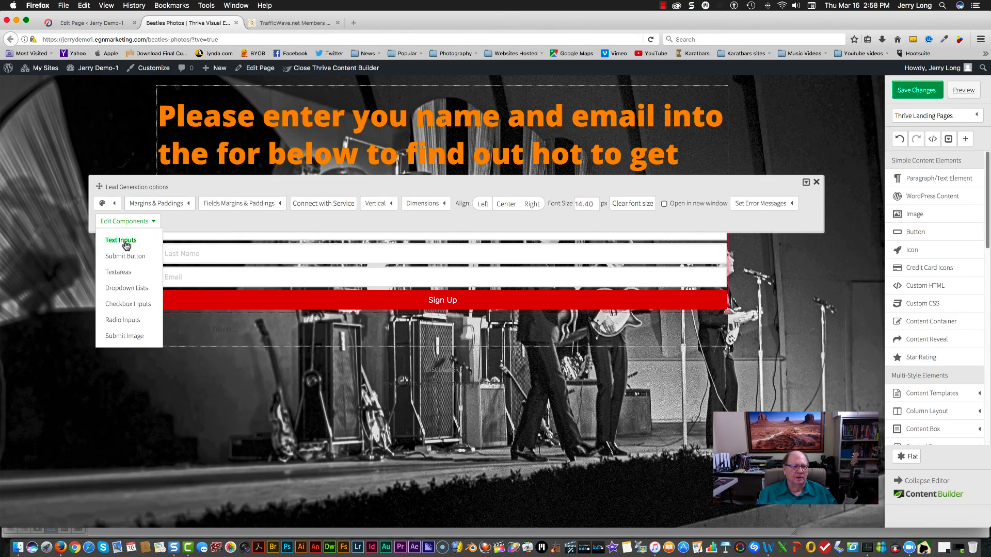
left_click(126, 256)
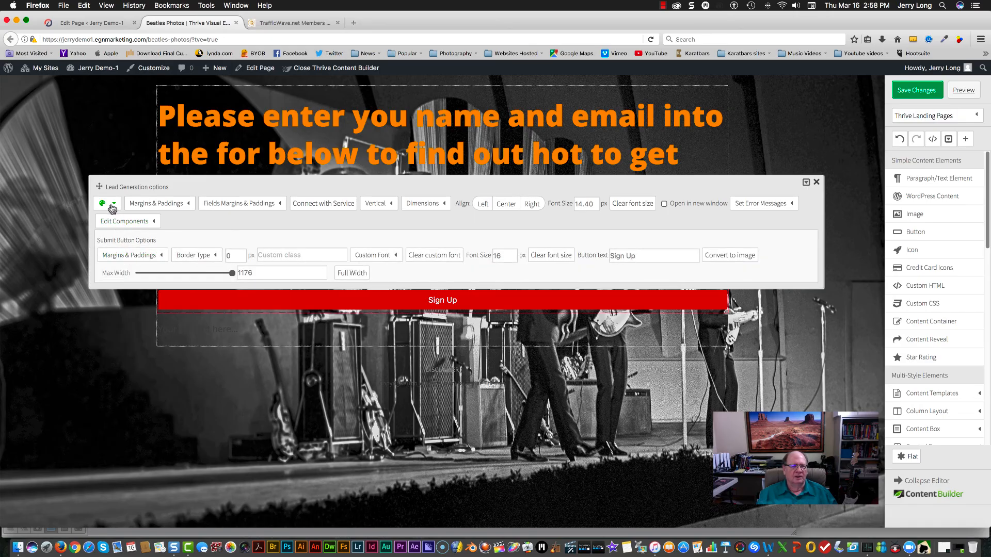
left_click(112, 204)
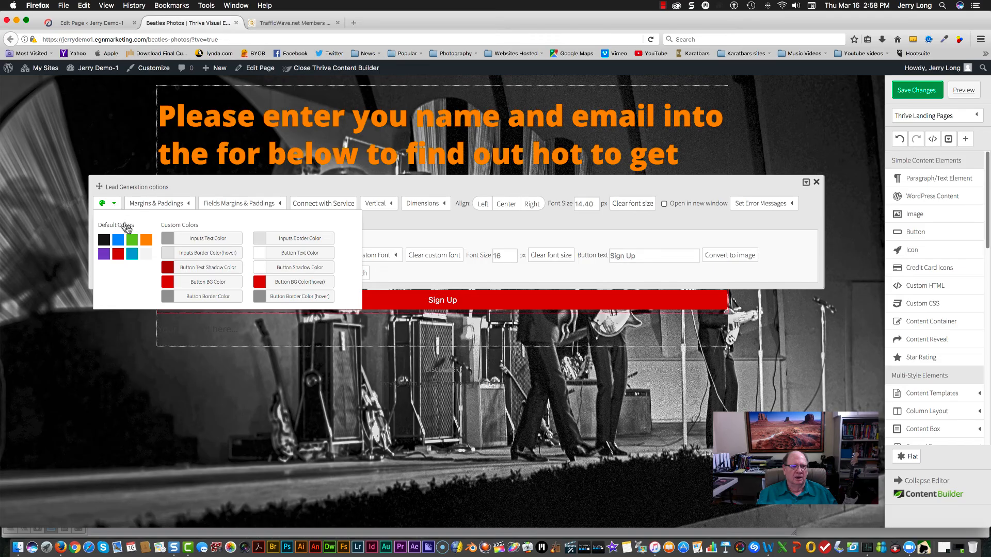
left_click(144, 239)
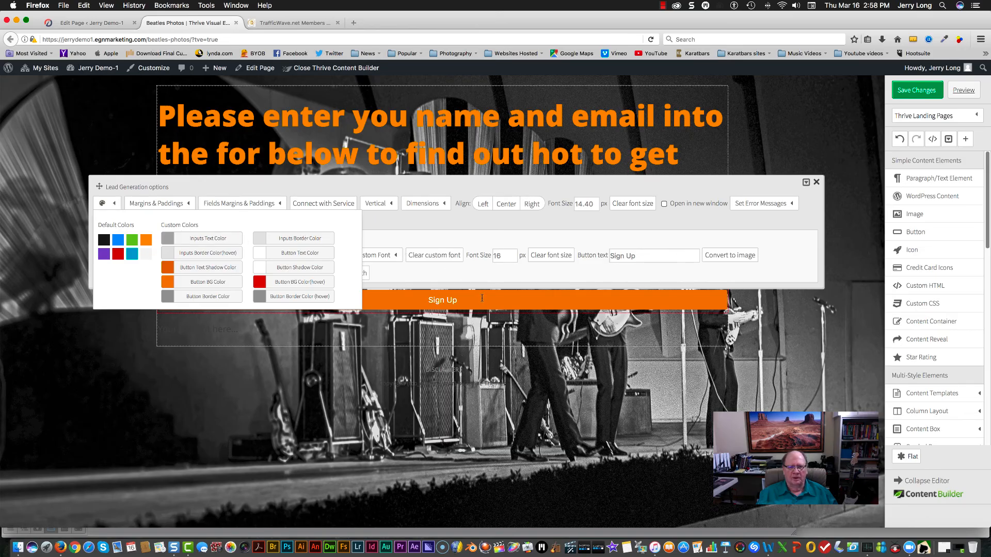
Step: Change the submit button's text to "Get My Photos Now!" and set its font size to 32 px
left_click(647, 254)
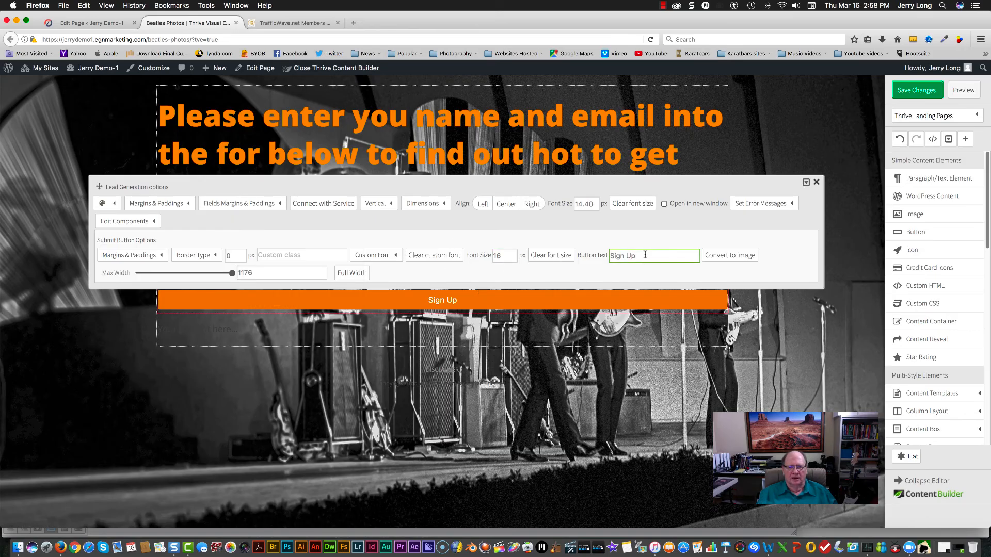
left_click_drag(635, 255, 612, 254)
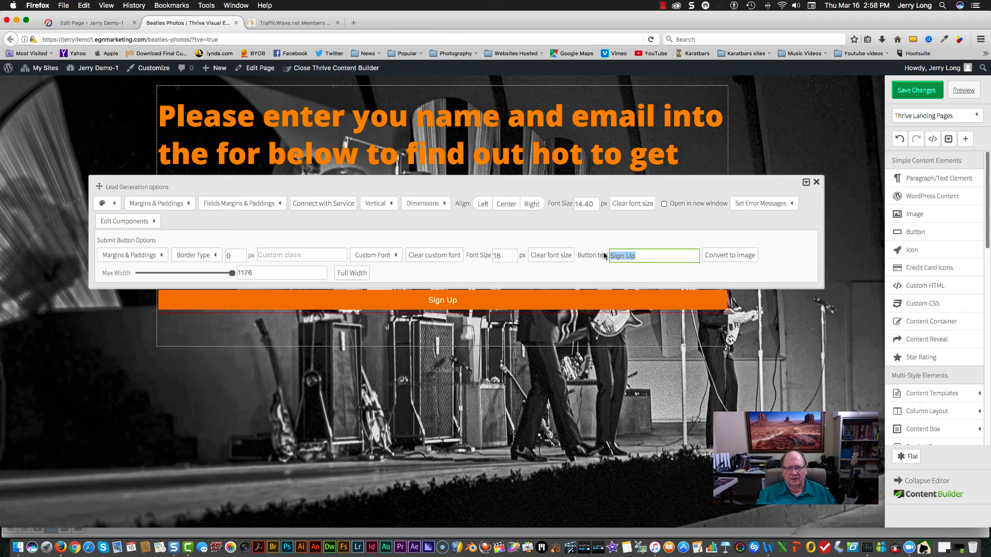
type("Get My Phots Now!")
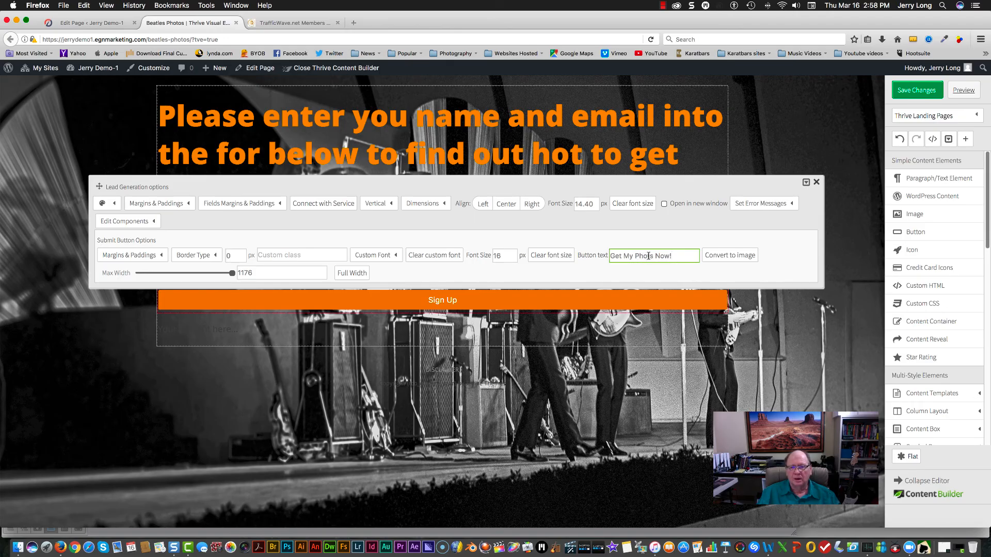
type("s")
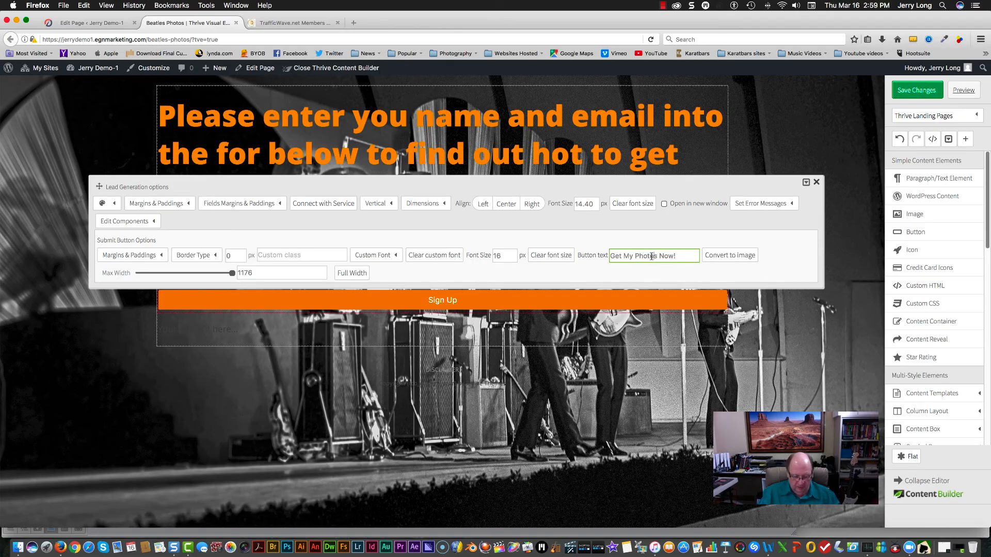
left_click(587, 225)
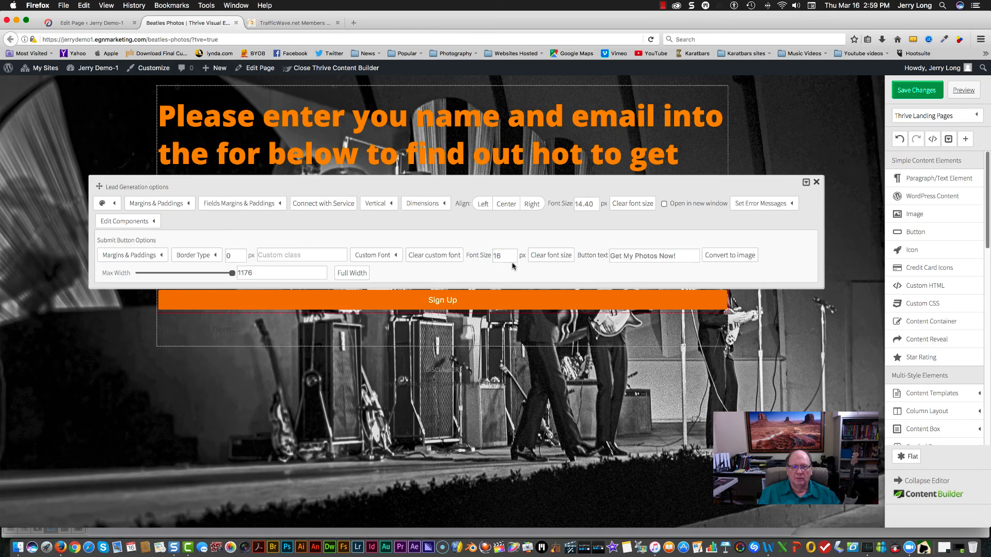
left_click_drag(502, 256, 483, 256)
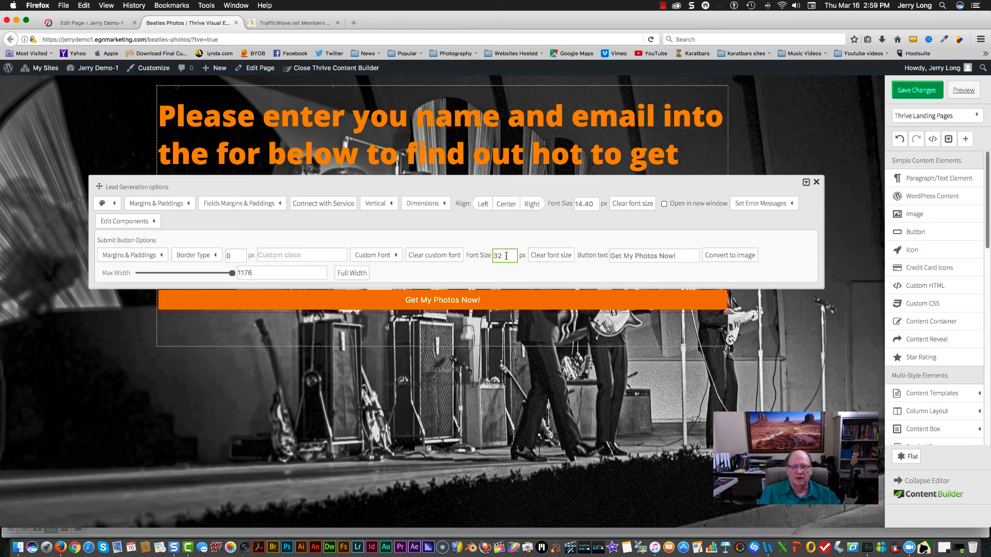
left_click(715, 348)
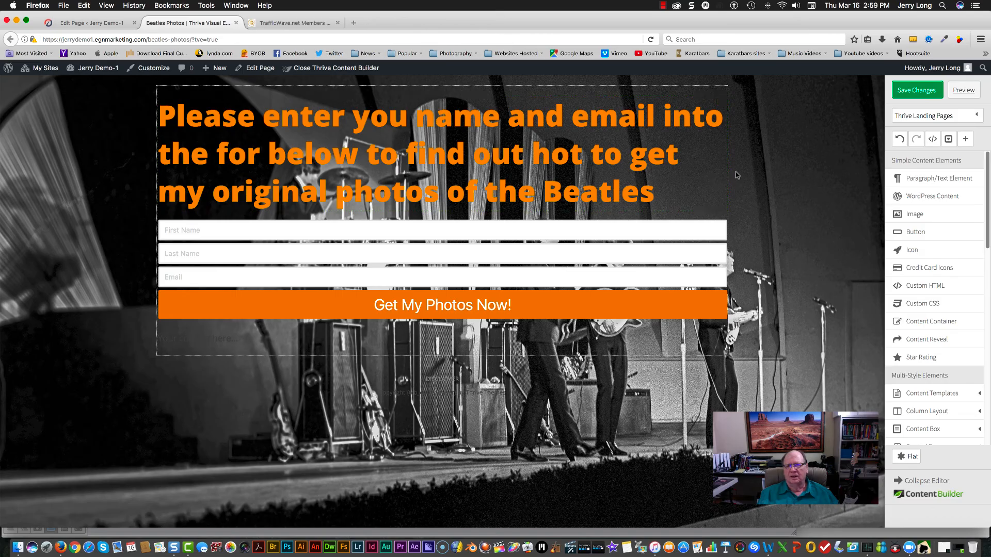
Step: Narrow the content container around the heading and form to a max-width of 709 and set its left margin to -300 px
left_click(708, 97)
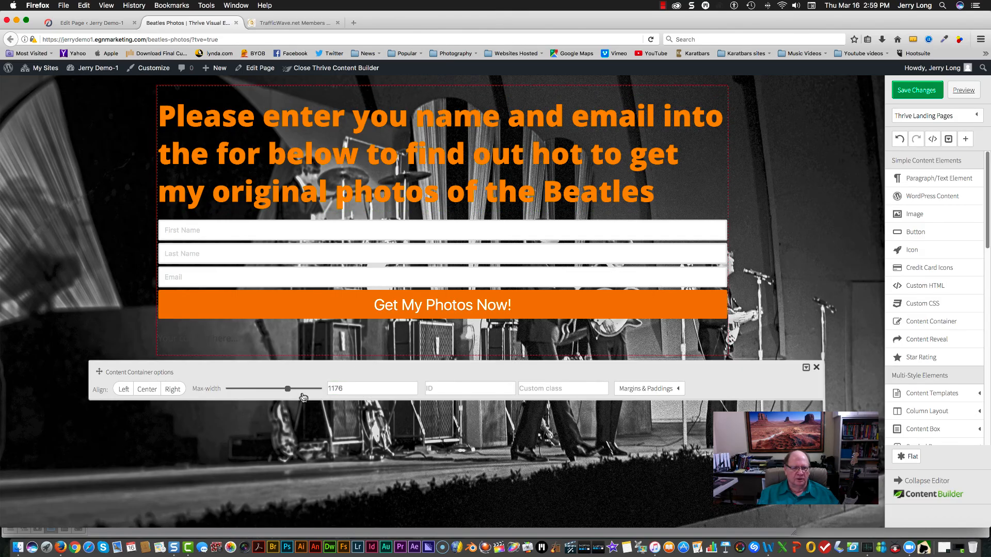
left_click_drag(288, 389, 262, 389)
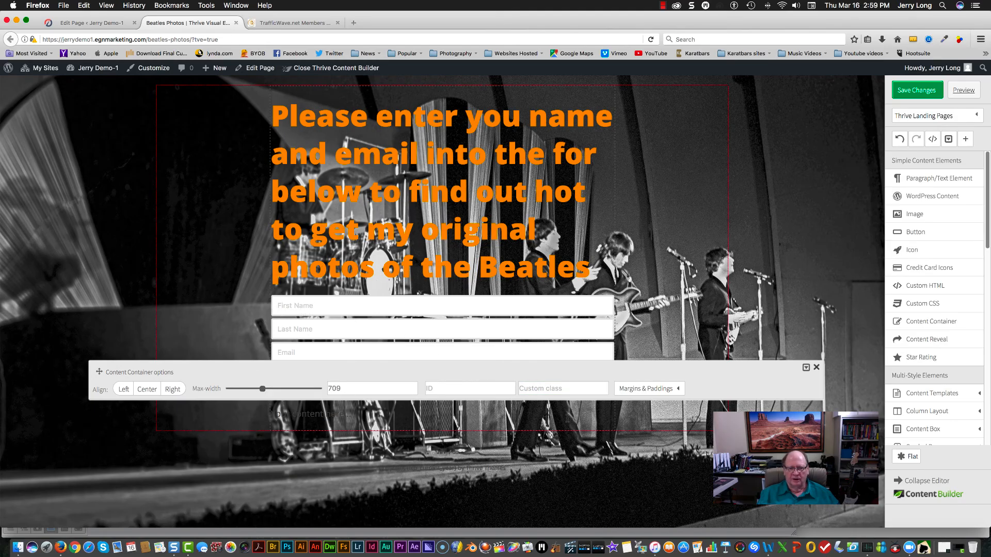
left_click(670, 389)
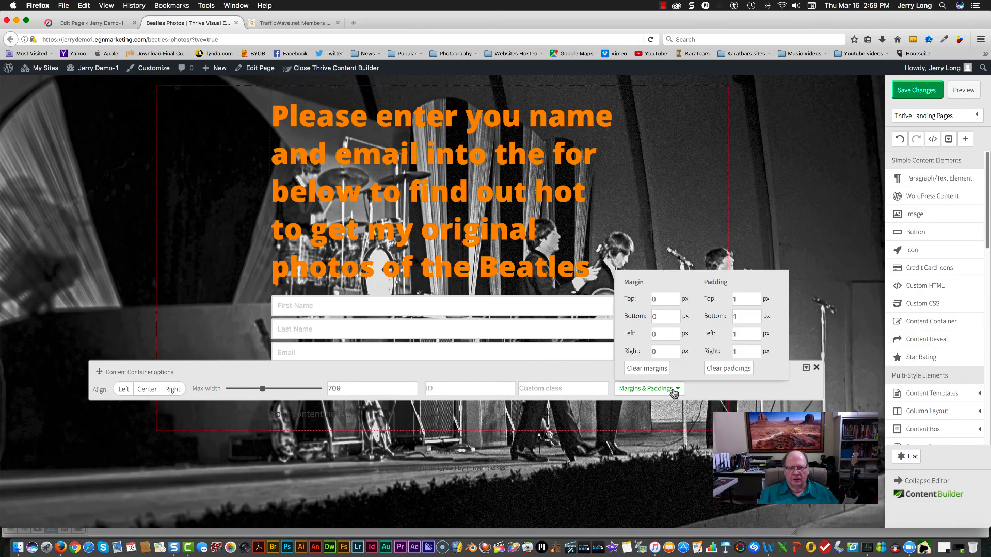
left_click(654, 299)
left_click(653, 332)
left_click(665, 350)
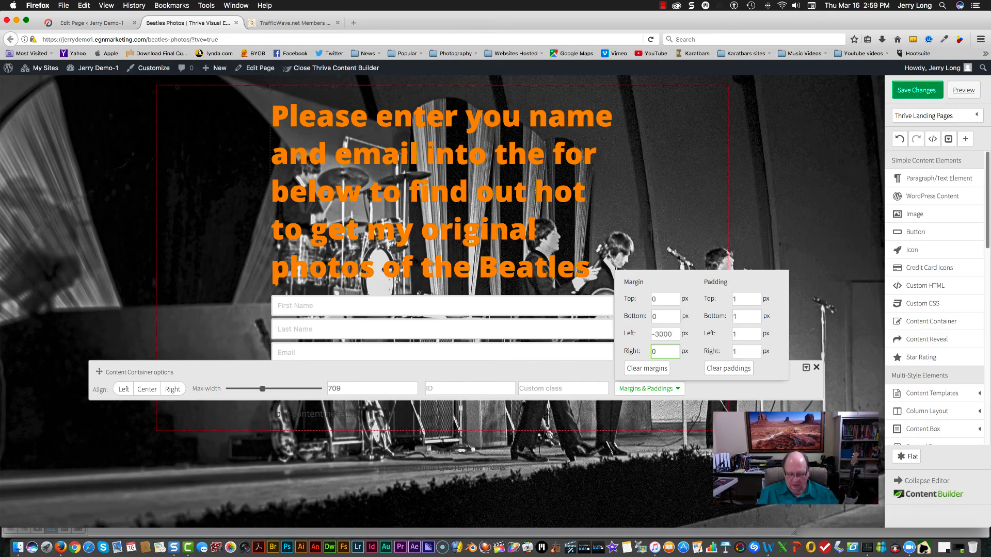
left_click(665, 333)
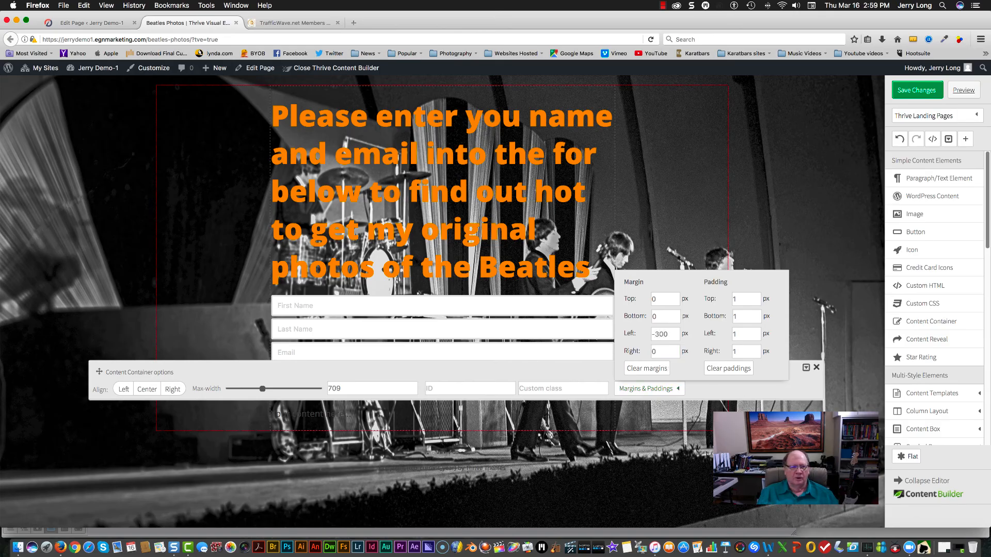
key("Return")
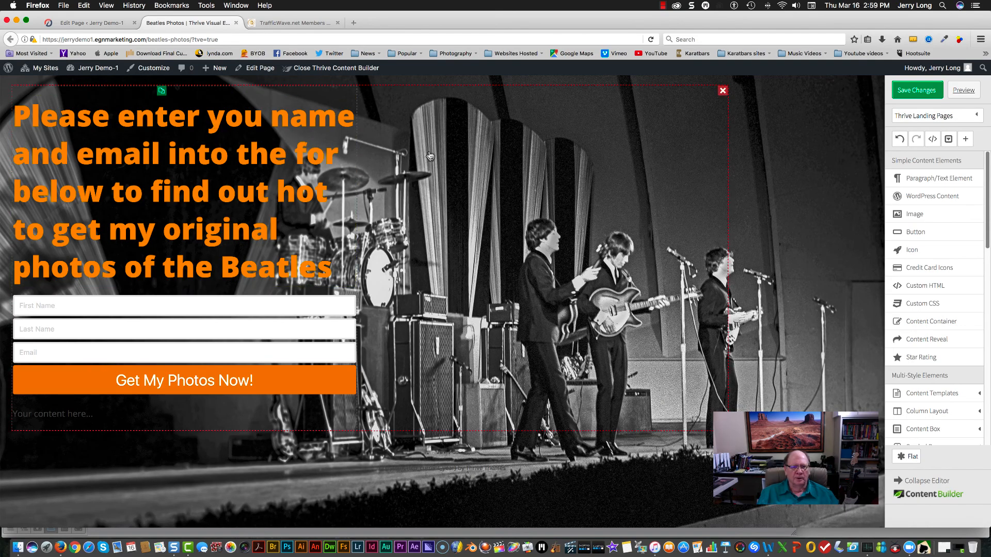
Step: Reduce the heading's font size, first to 40 px and finally to 36 px
left_click(198, 152)
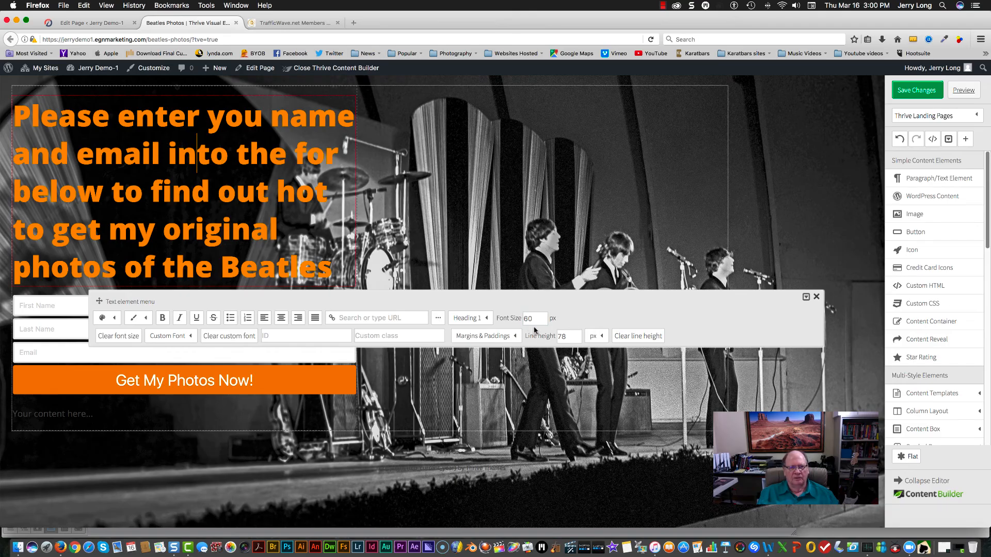
left_click_drag(537, 319, 519, 318)
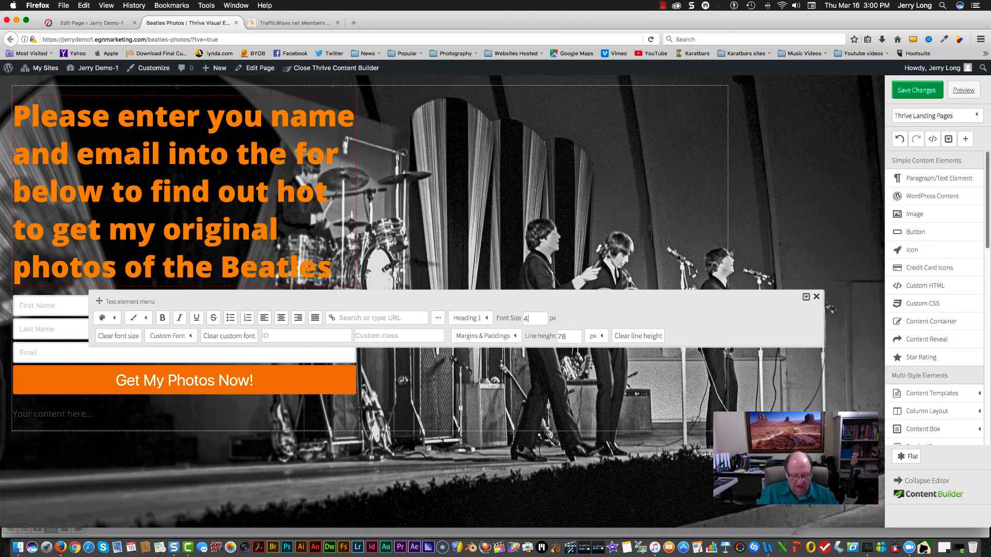
type("40")
key("Return")
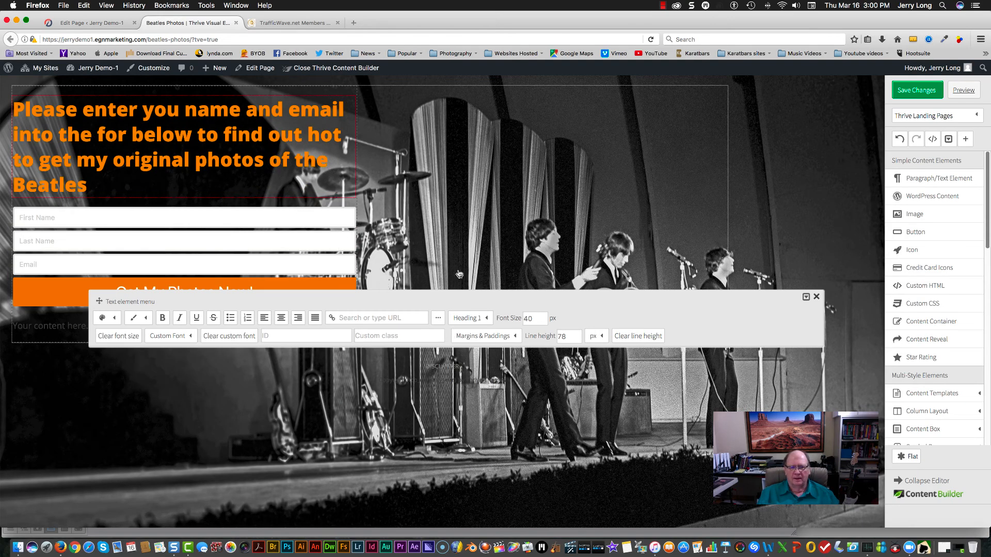
left_click_drag(531, 318, 525, 318)
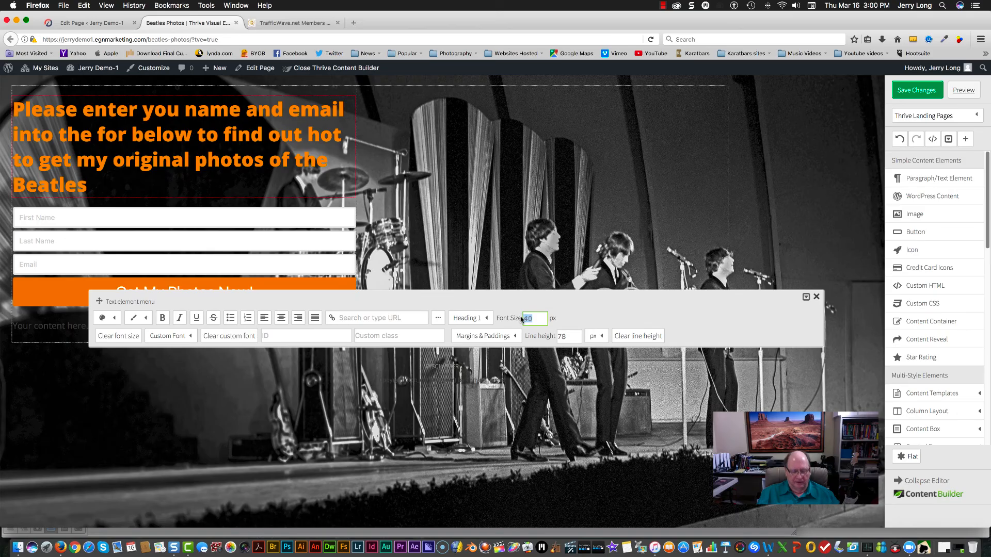
type("3")
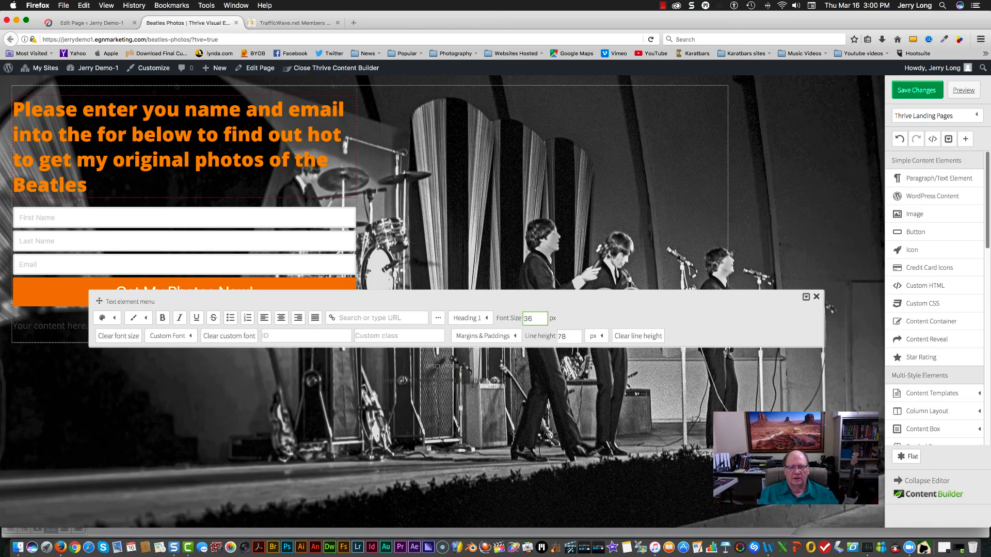
type("6")
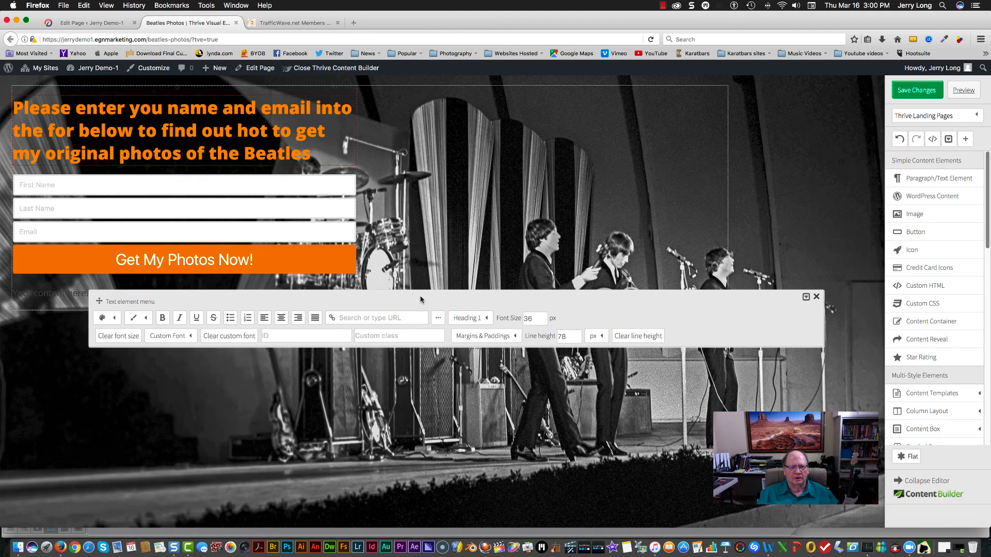
Step: Increase the heading's top margin, first to 200 px and finally to 300 px, and close the text options
left_click(515, 336)
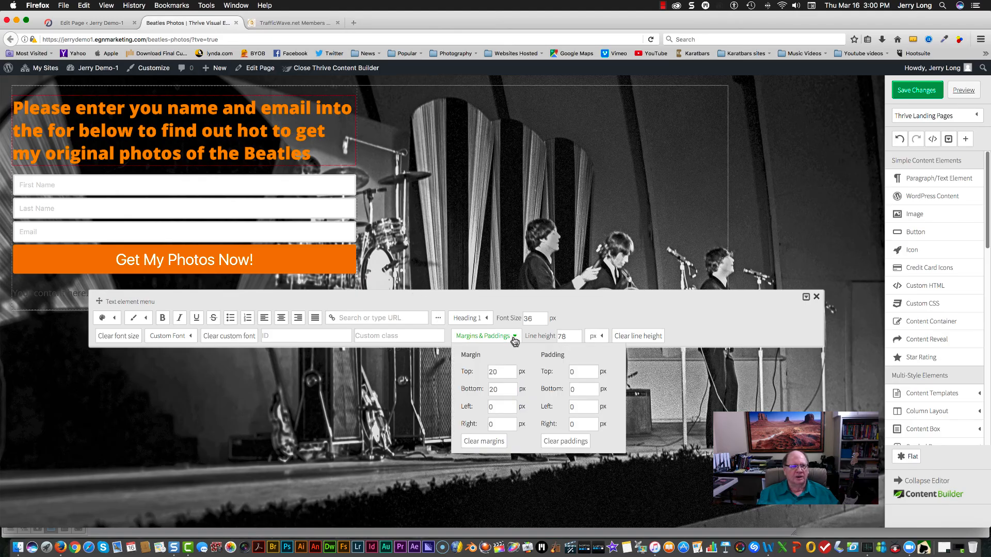
left_click(499, 375)
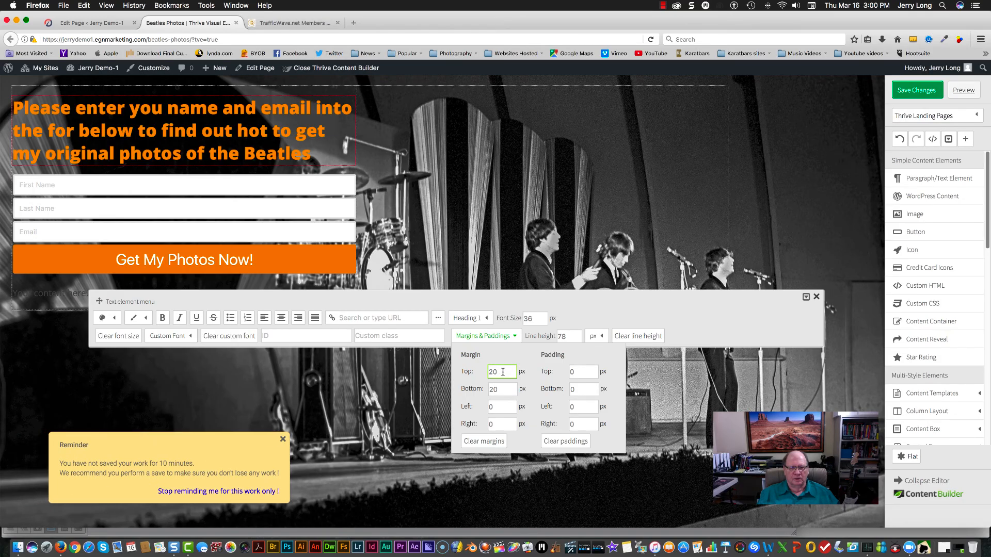
left_click_drag(503, 371, 487, 371)
type("2")
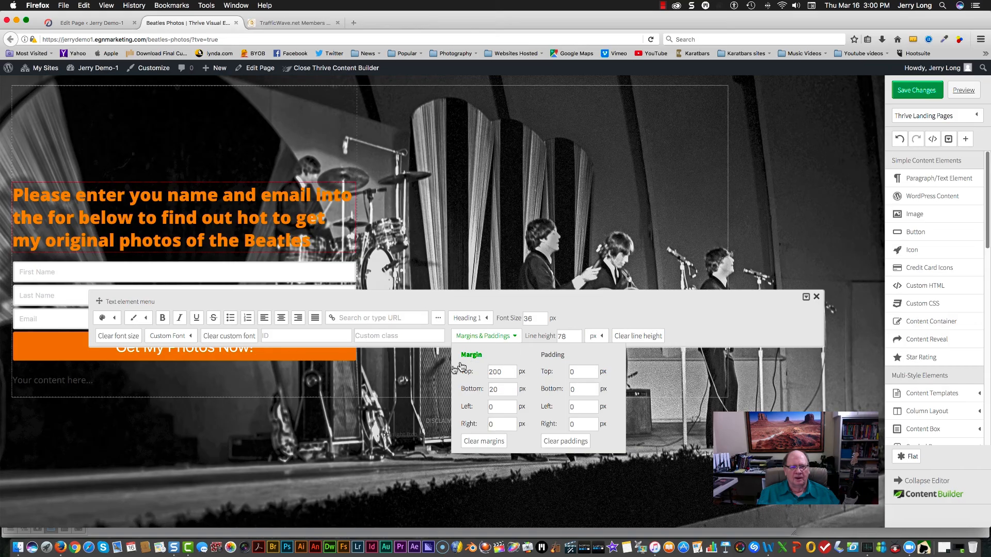
left_click(476, 372)
double_click(503, 371)
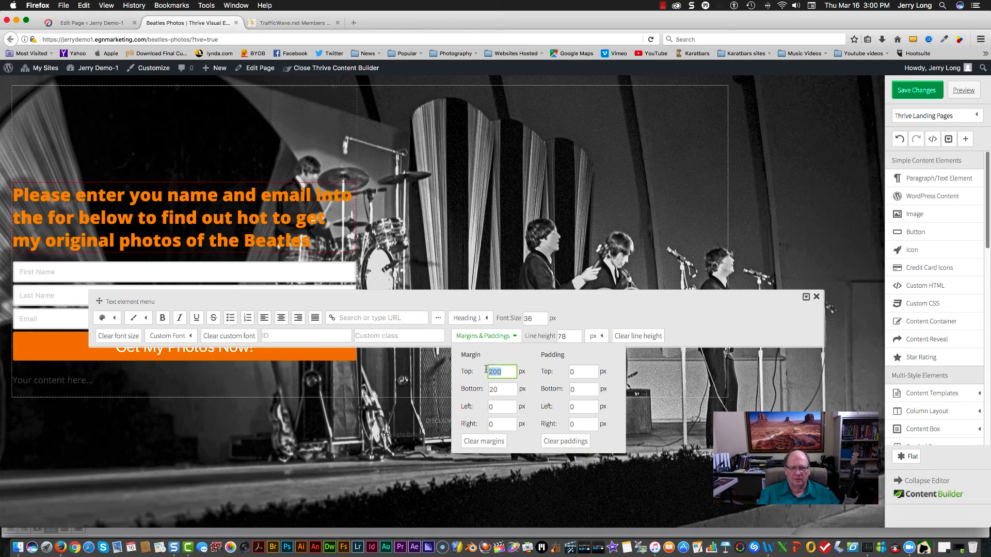
type("3")
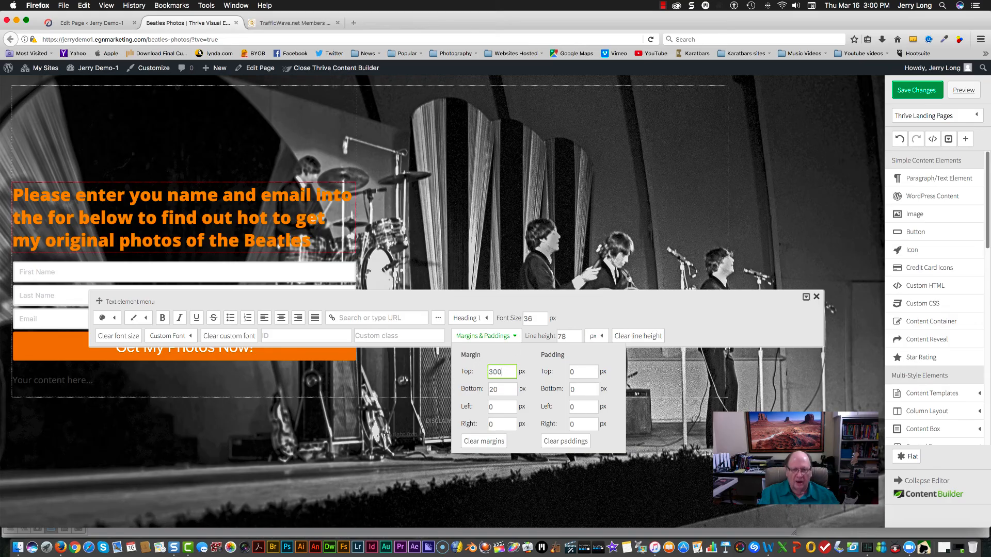
left_click(675, 461)
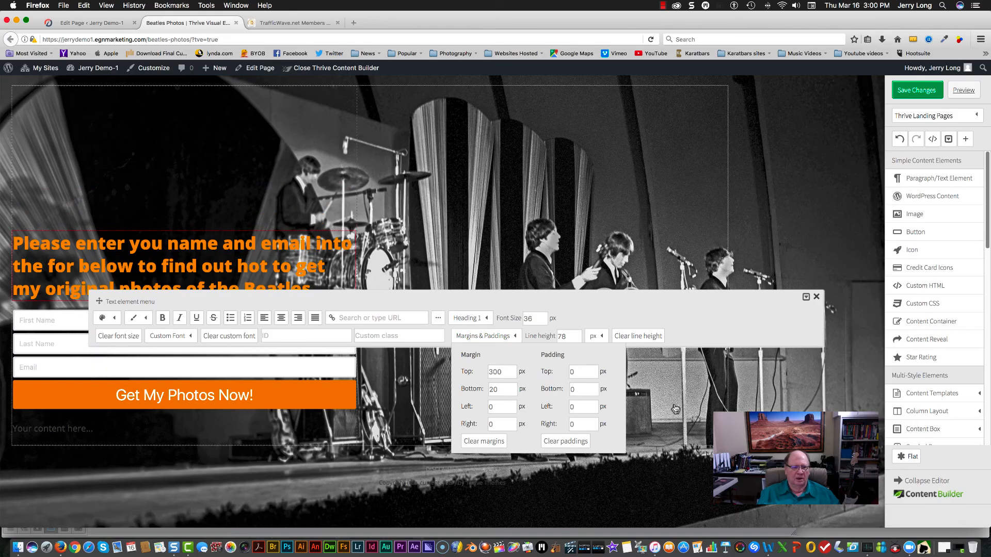
left_click(796, 408)
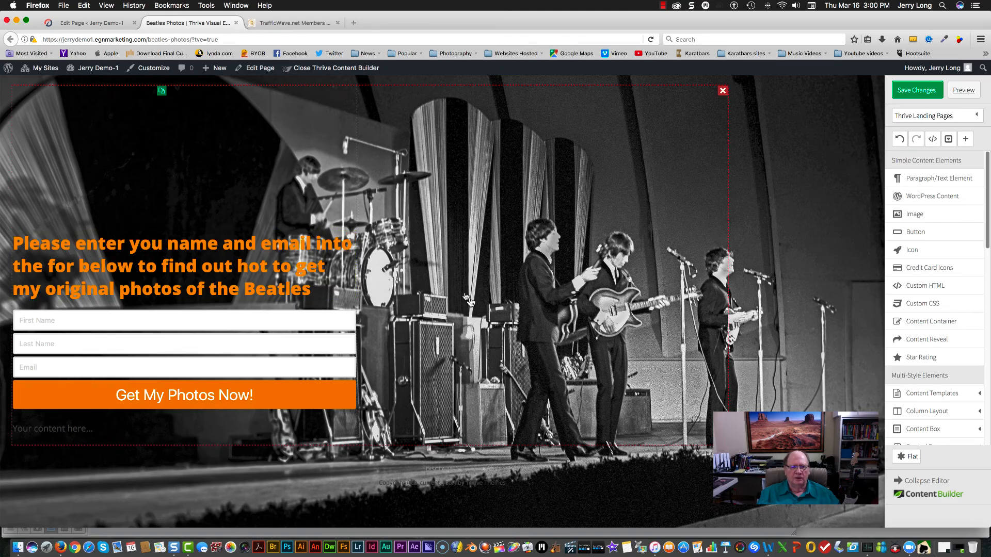
Step: Set the content container's left margin to -275 px
left_click(500, 316)
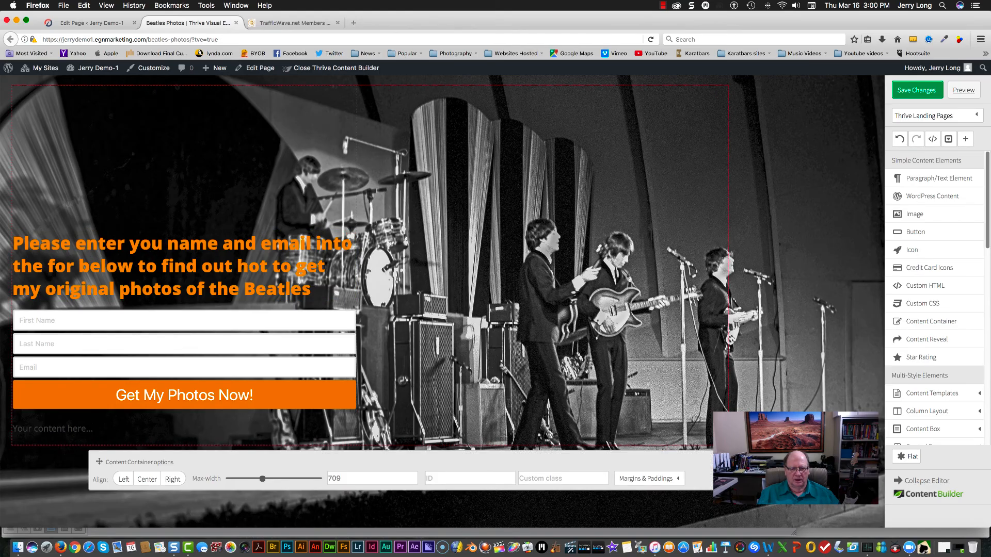
left_click(657, 480)
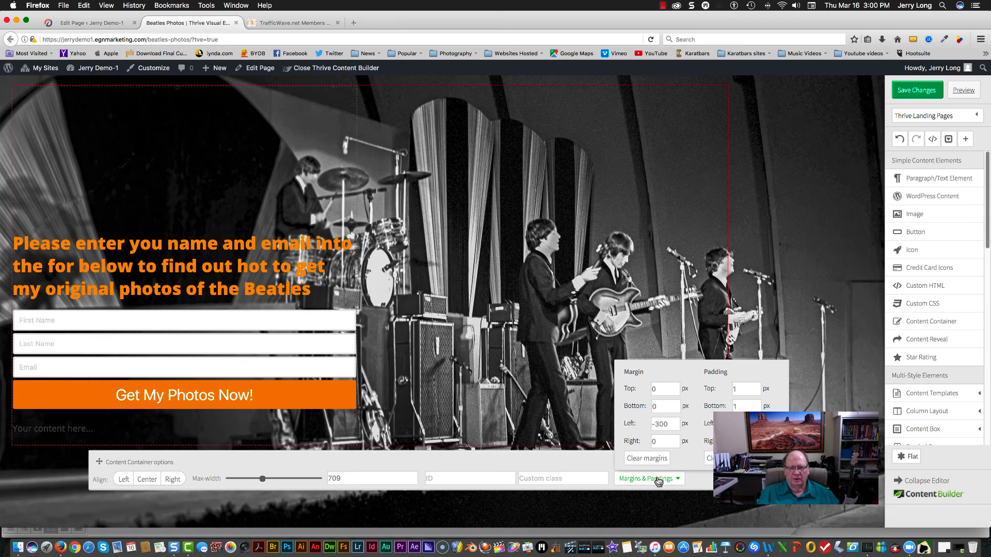
left_click_drag(671, 424, 644, 421)
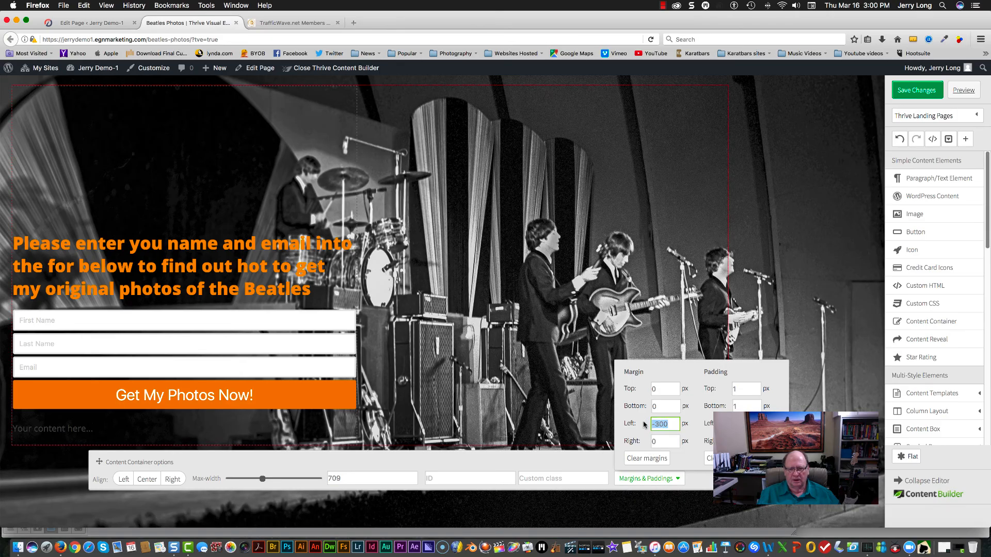
type("-")
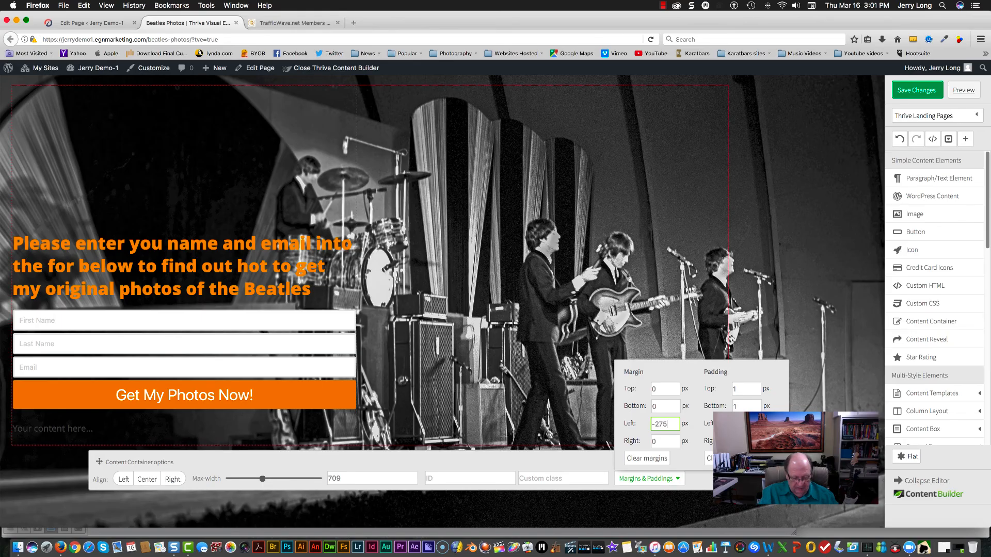
type("275")
left_click(677, 512)
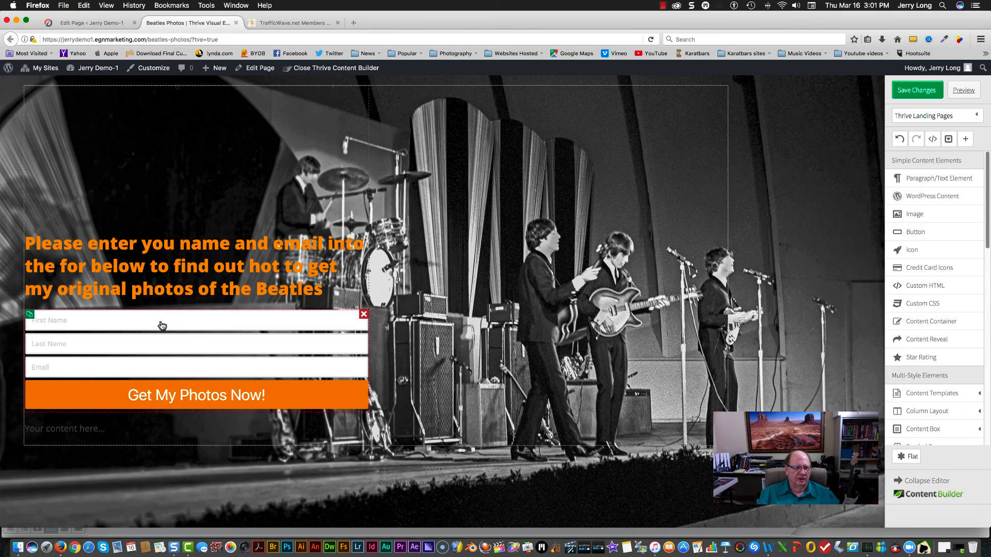
Step: Set the font size of the sign-up form's text inputs to 16 px and close the form options
left_click(77, 324)
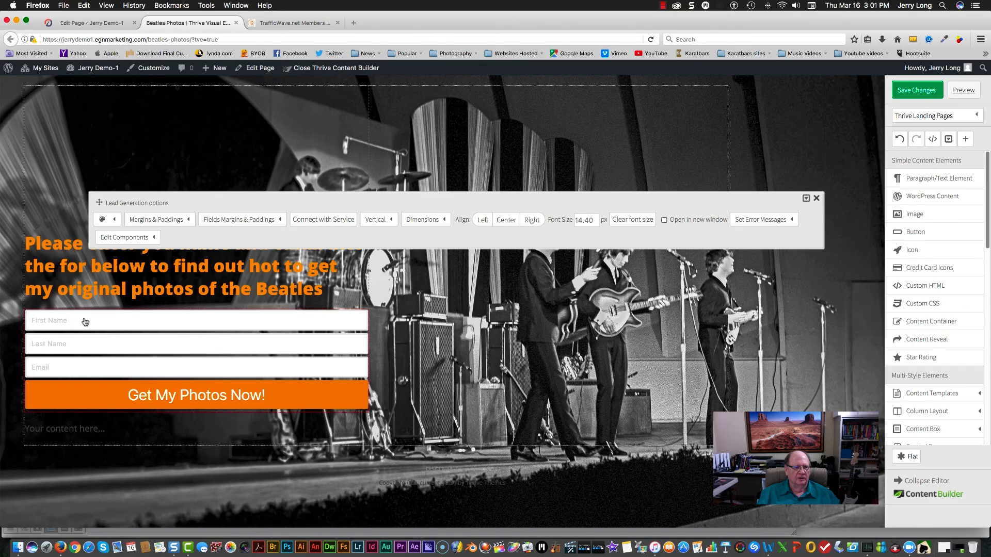
left_click(152, 239)
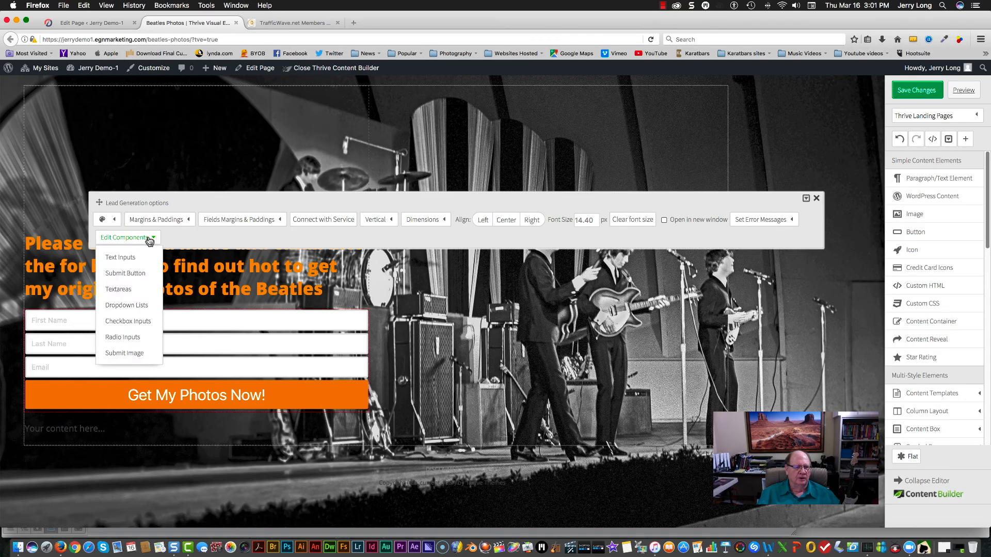
left_click(125, 258)
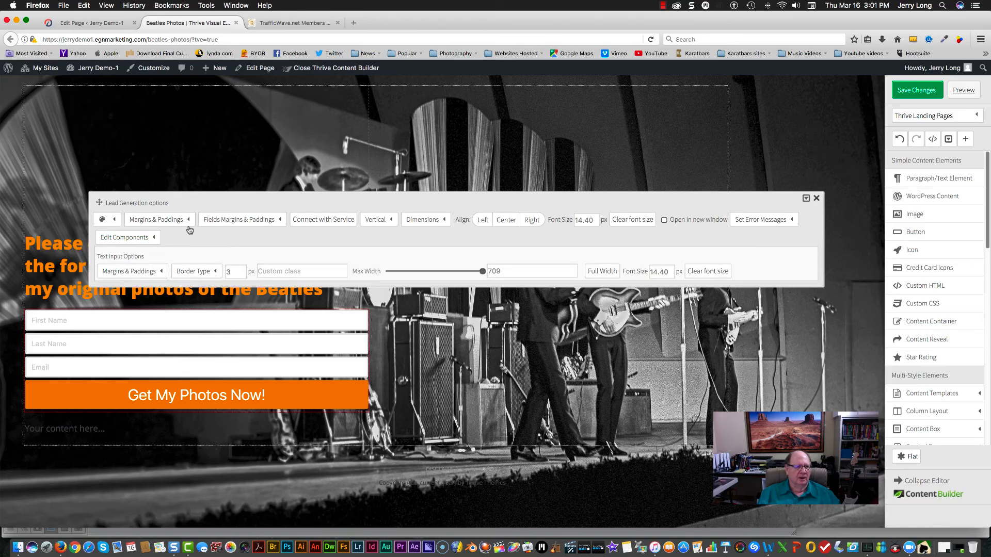
left_click(154, 238)
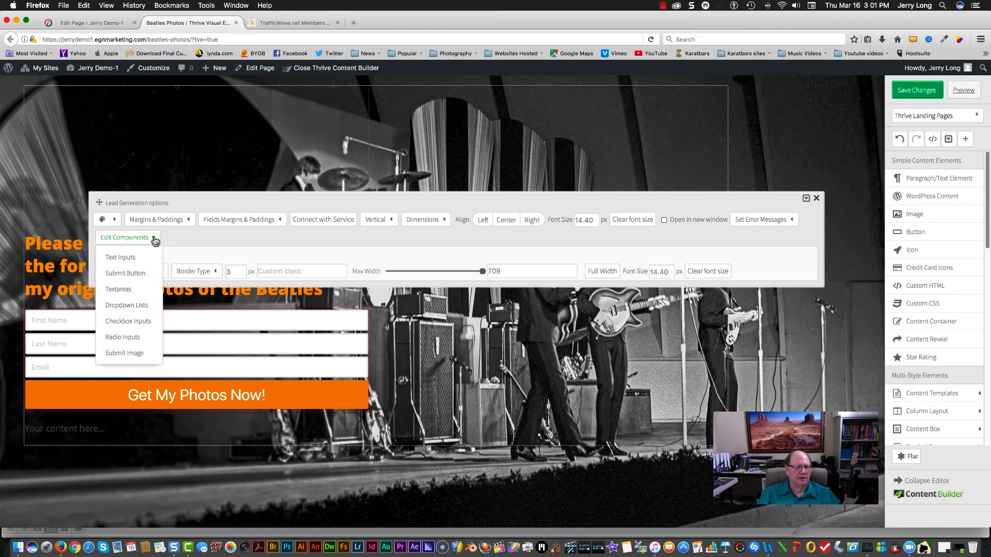
left_click(125, 258)
left_click(121, 236)
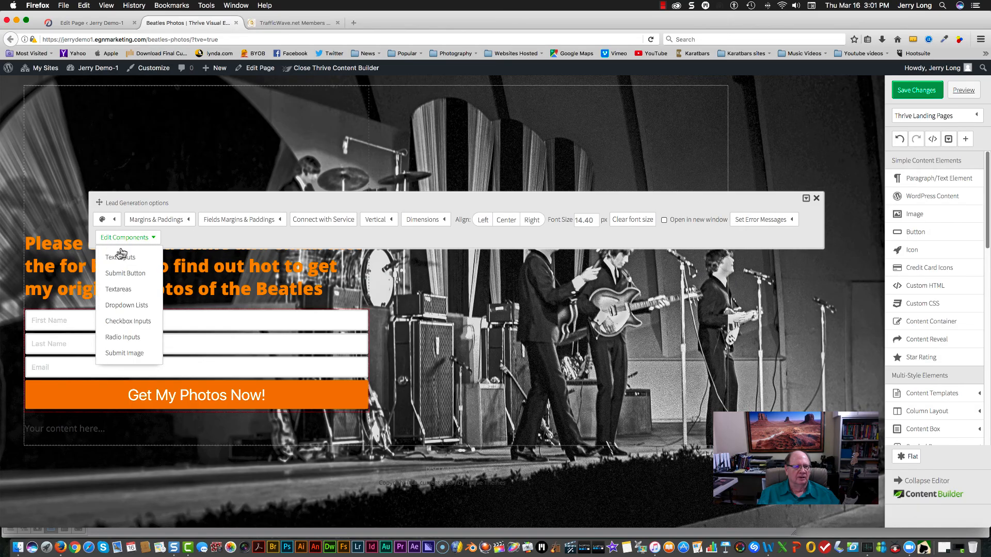
left_click(112, 256)
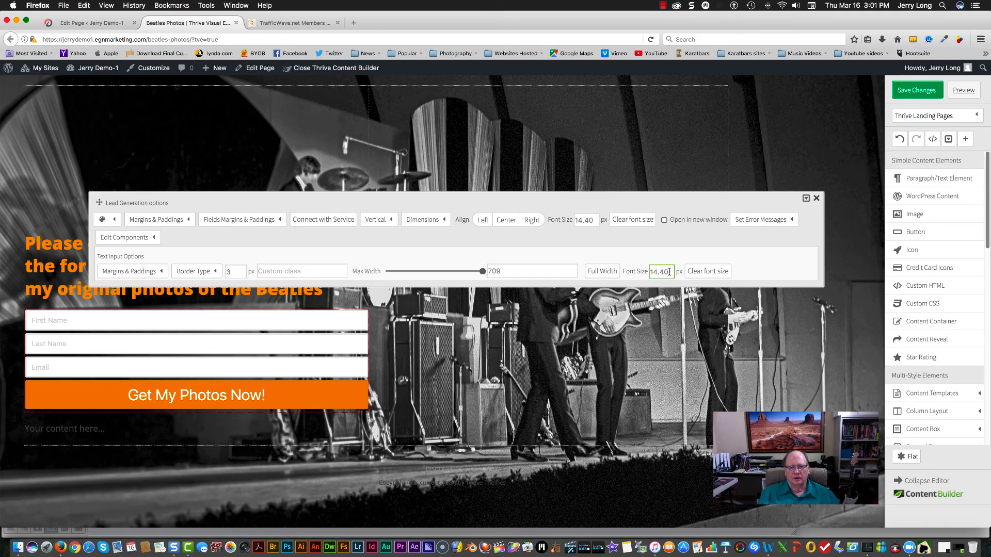
left_click_drag(670, 272, 645, 273)
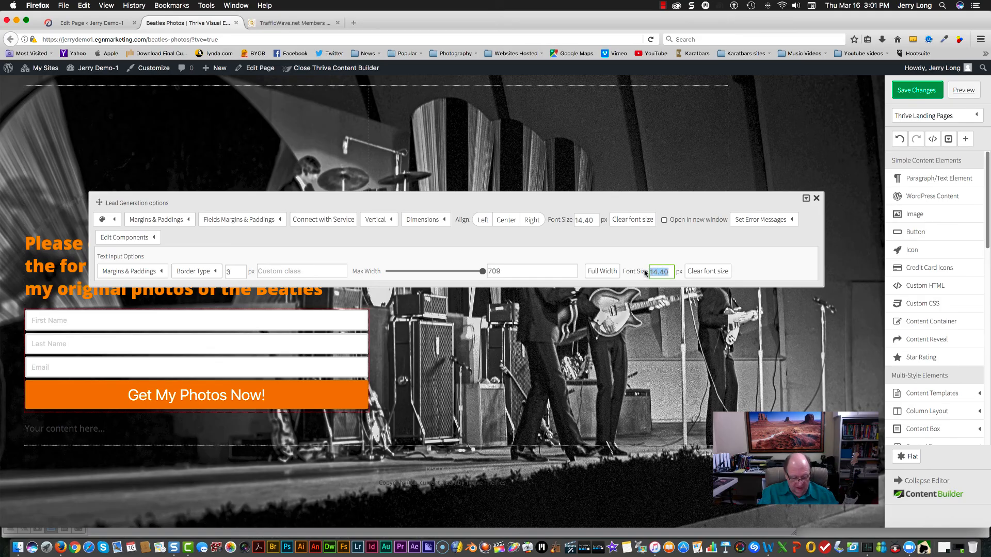
type("16")
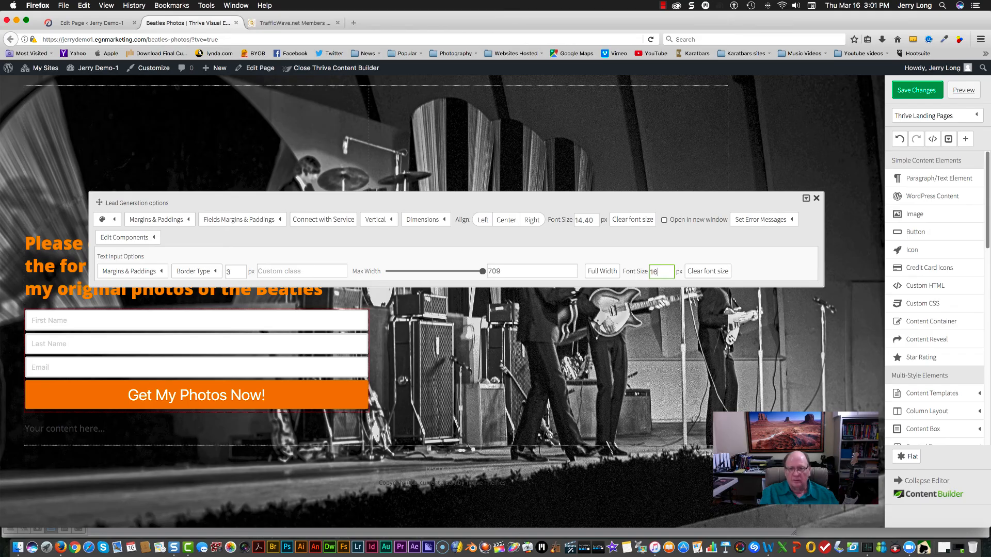
left_click(700, 336)
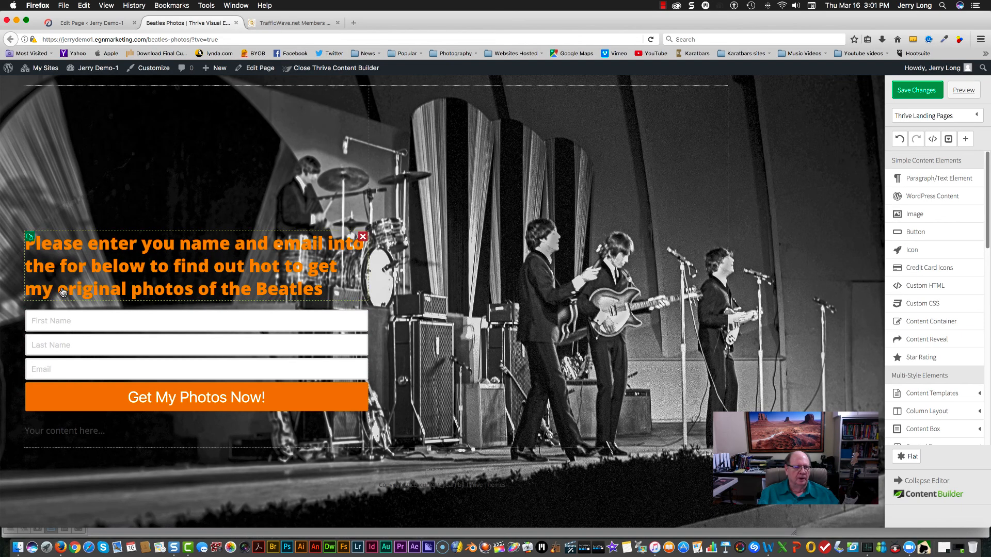
Step: Change the sign-up form's inputs text color to orange-red #f45100 and close the form options
left_click(98, 324)
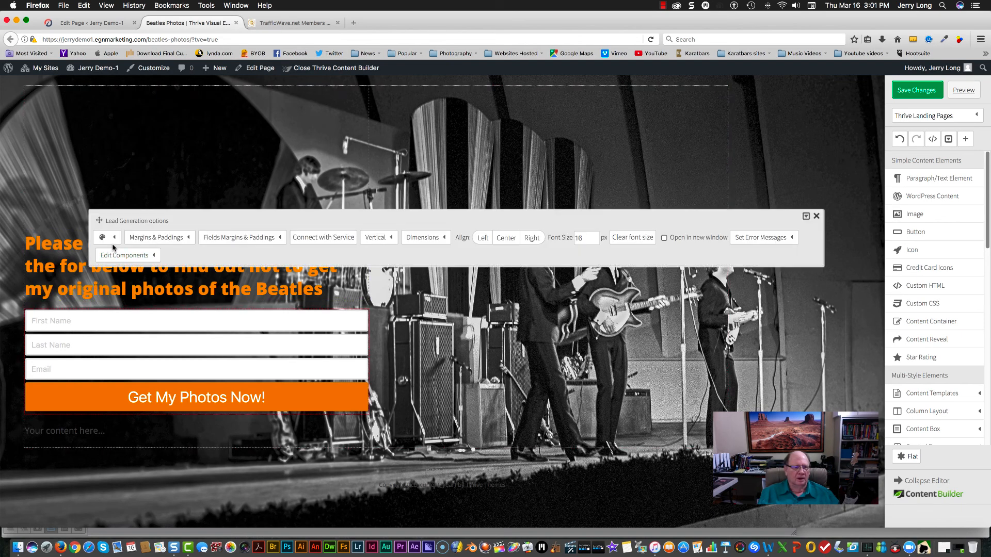
left_click(124, 256)
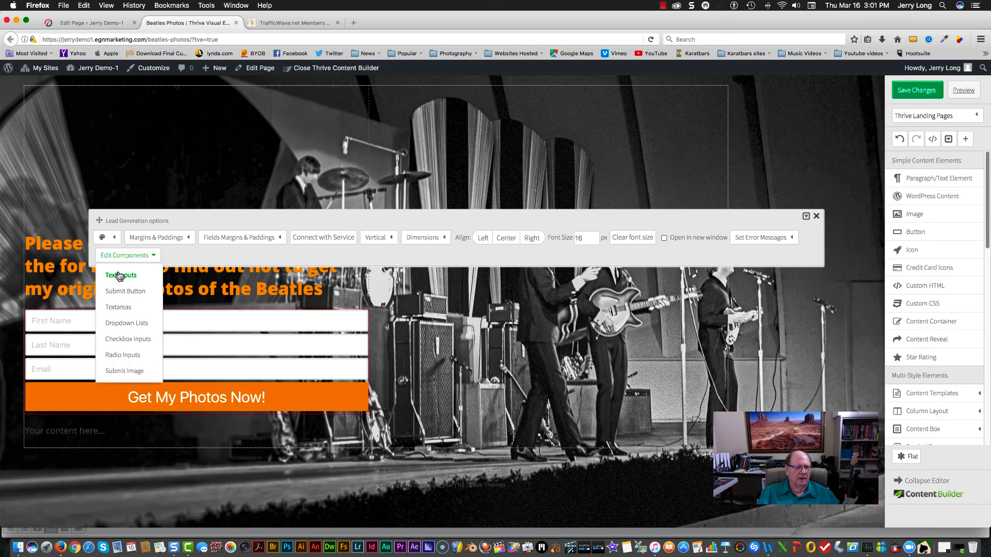
left_click(128, 308)
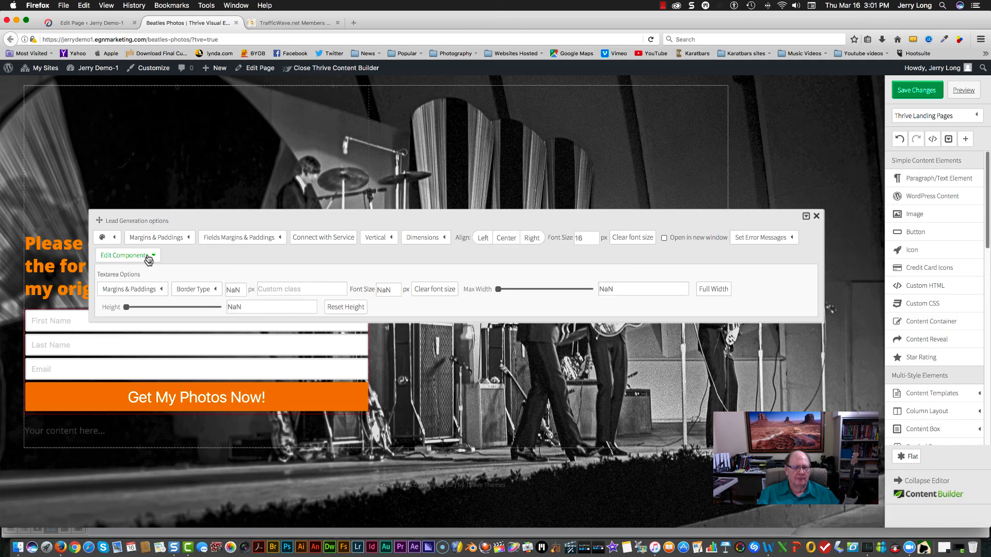
left_click(115, 238)
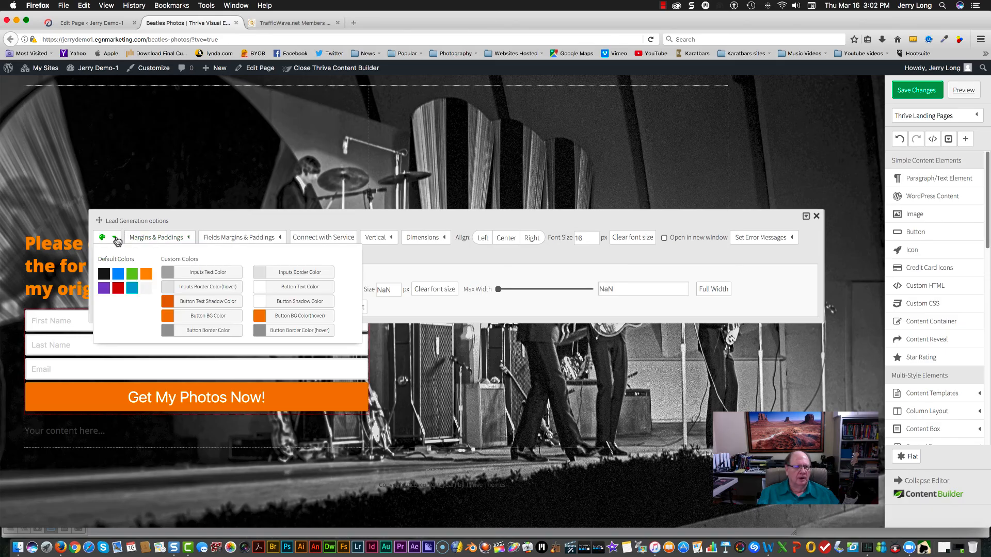
left_click(169, 273)
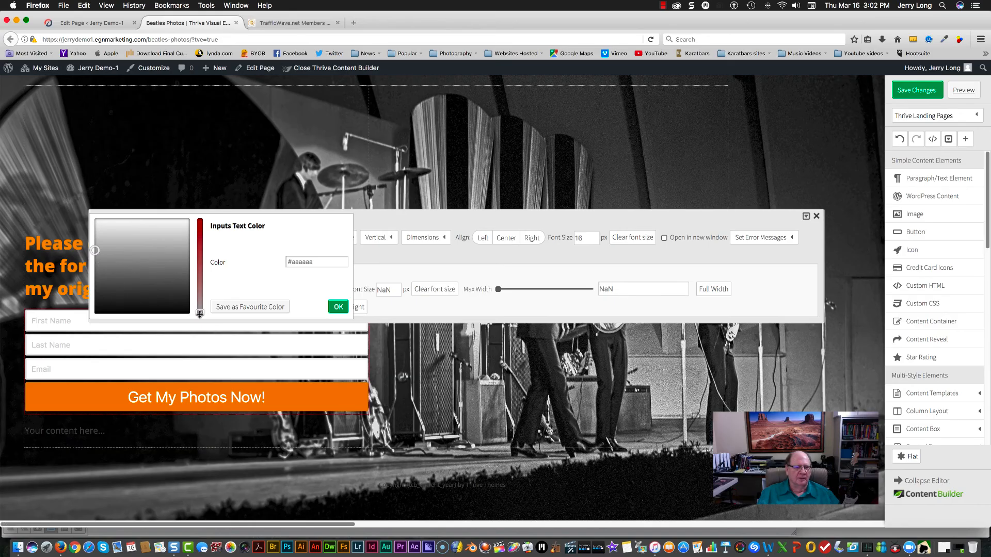
left_click_drag(200, 312, 197, 226)
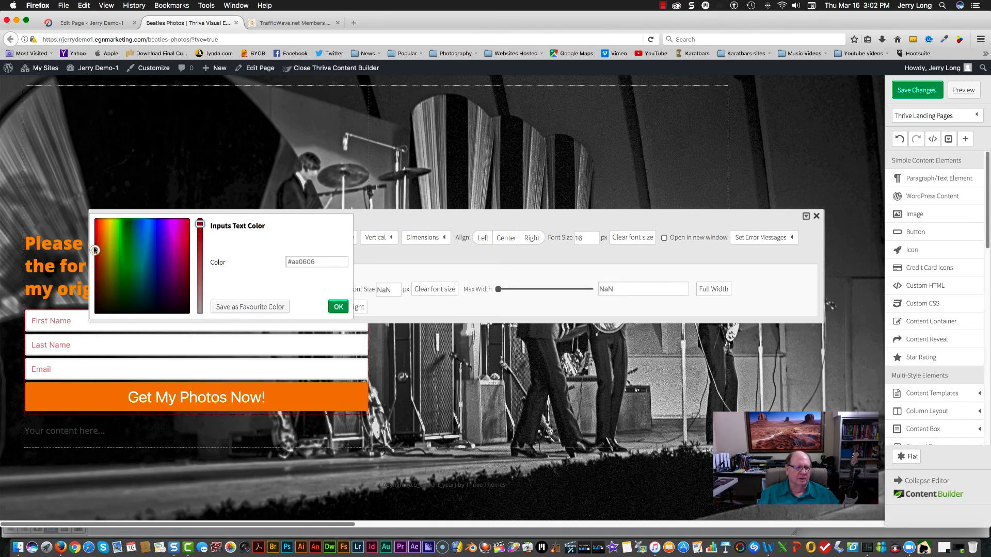
mouse_move(95, 251)
left_mouse_down()
mouse_move(107, 232)
mouse_move(100, 225)
left_mouse_up()
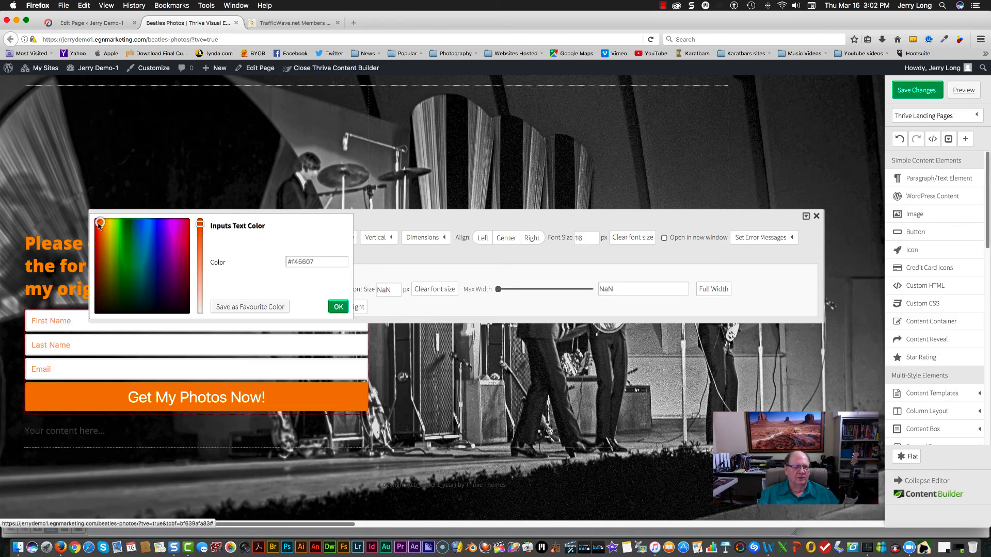
left_click_drag(199, 223, 198, 218)
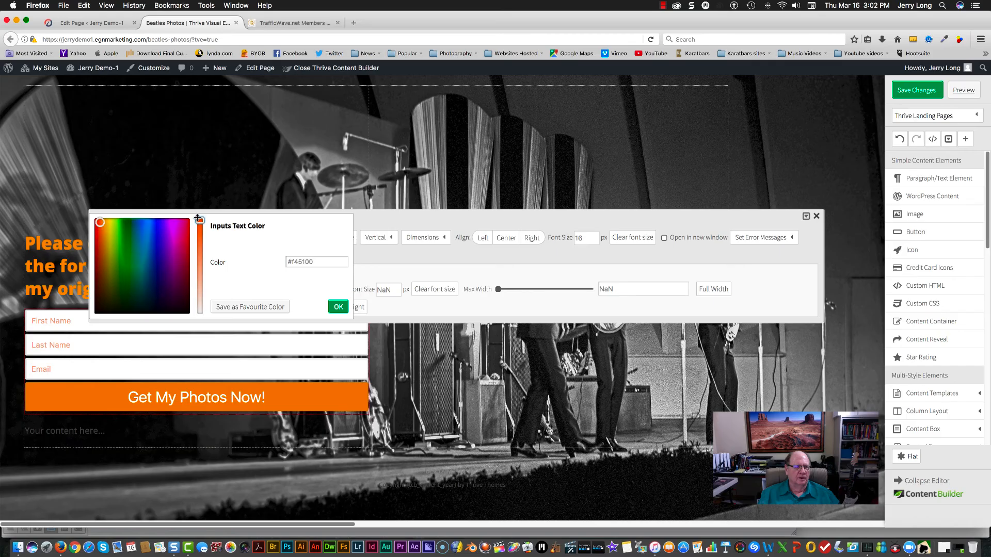
left_click(337, 306)
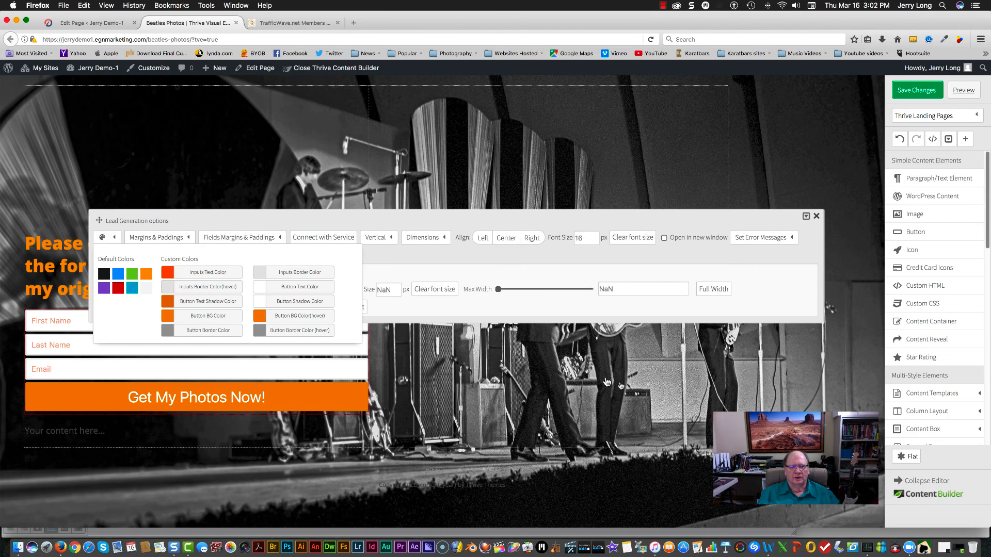
left_click(624, 393)
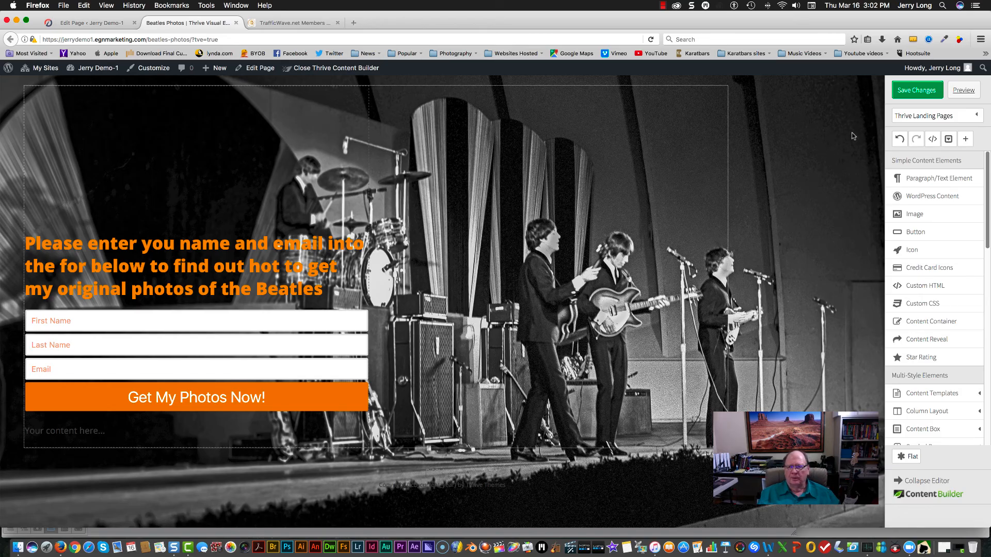
Step: Save and preview the Beatles Photos page, and return to its editing view to close Thrive Content Builder
left_click(907, 91)
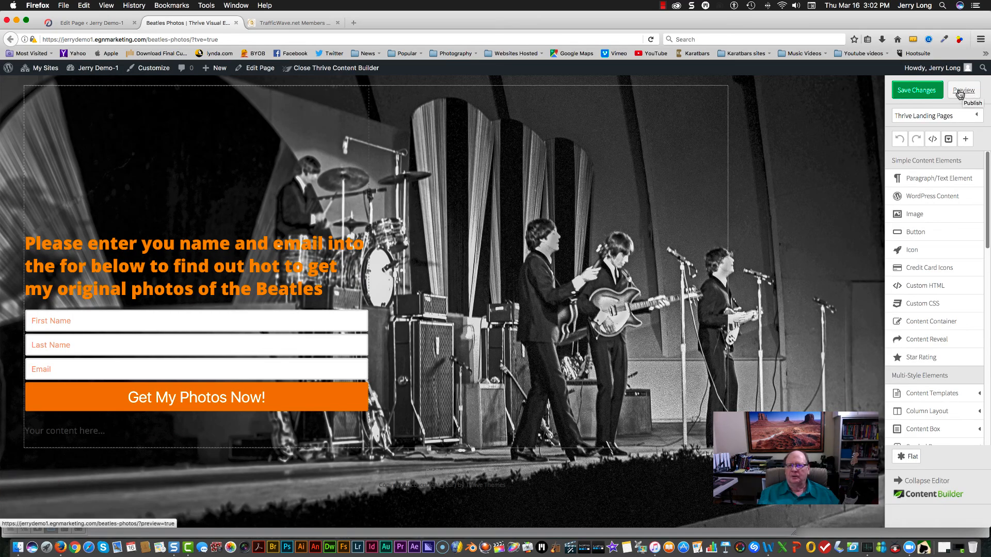
left_click(960, 92)
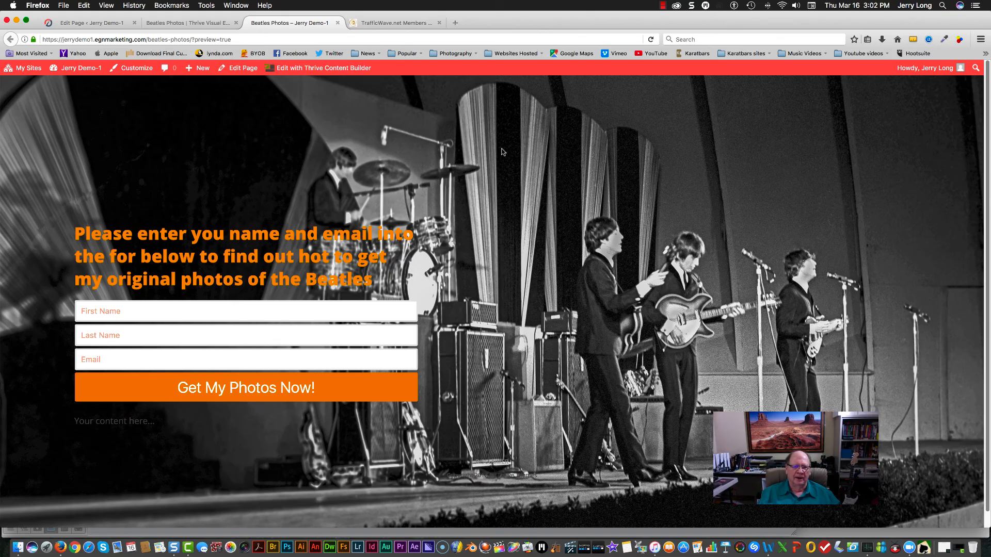
left_click(187, 24)
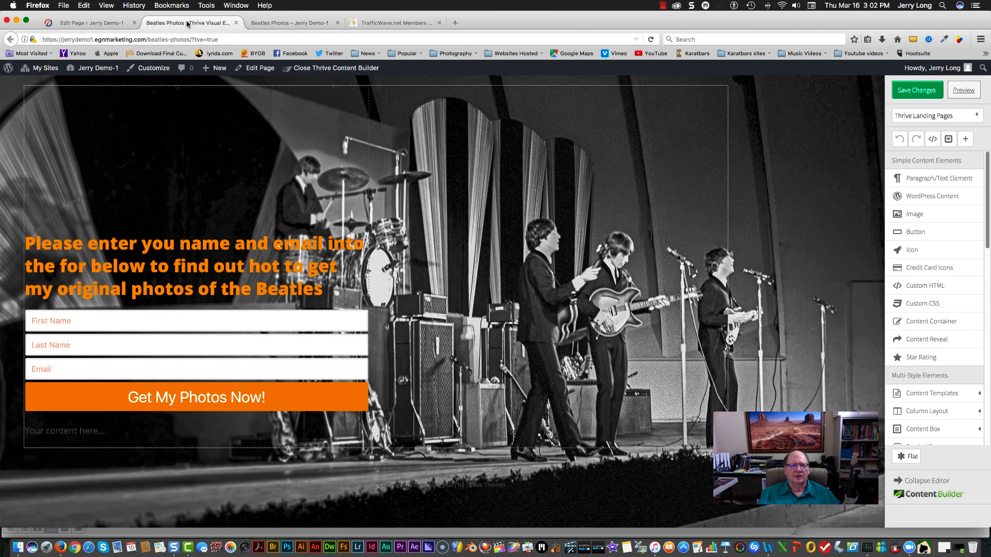
left_click(326, 71)
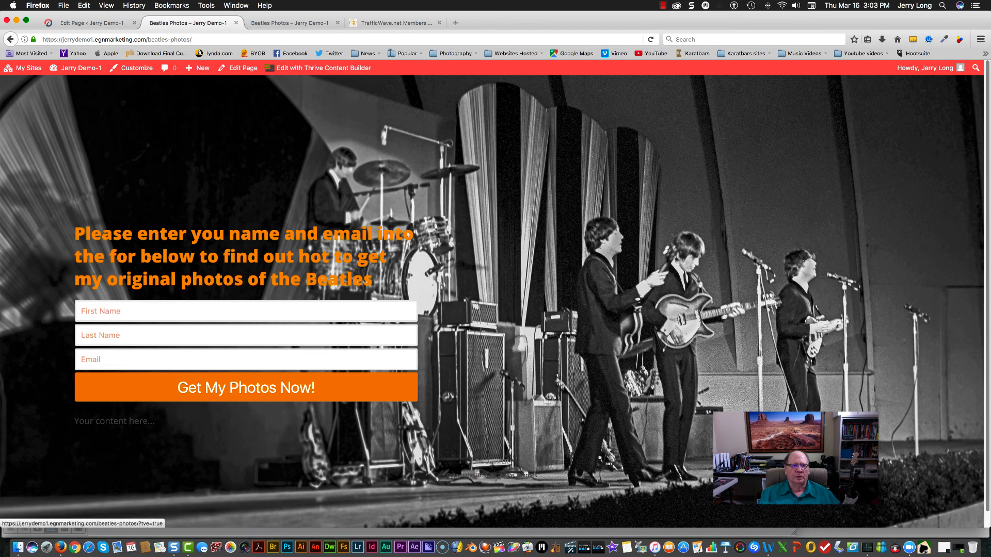
Step: Create a new WordPress page titled "Demo Test-1" and publish it
left_click(84, 24)
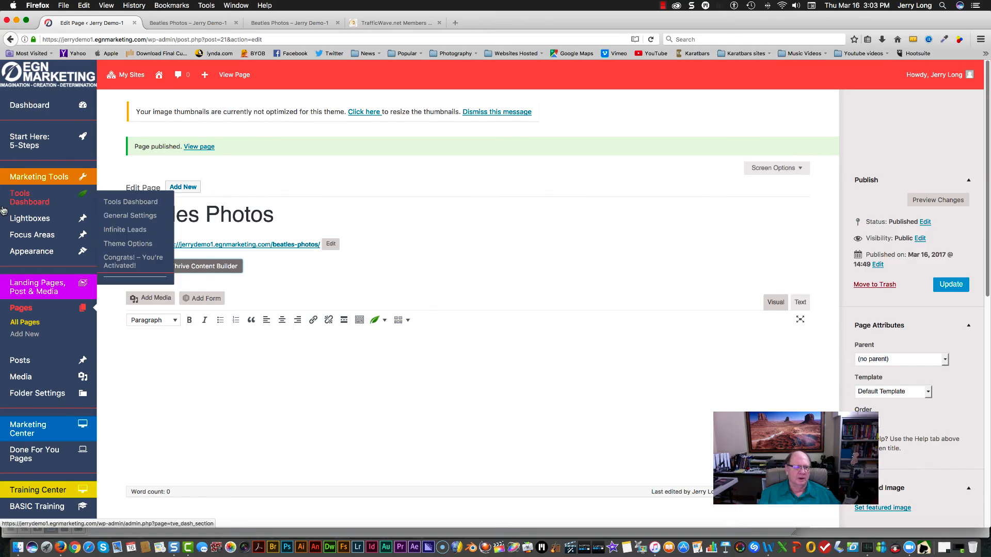
left_click(24, 334)
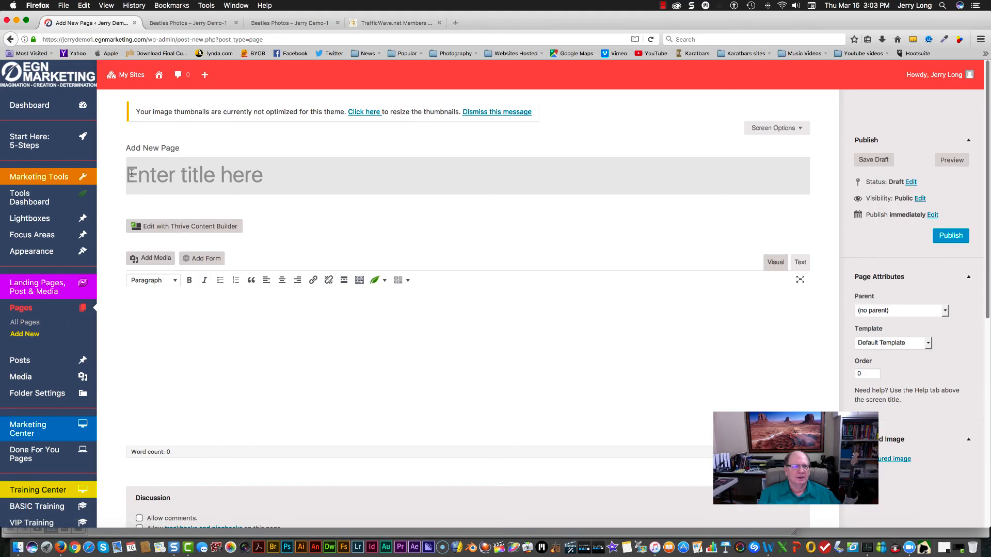
left_click_drag(129, 174, 275, 184)
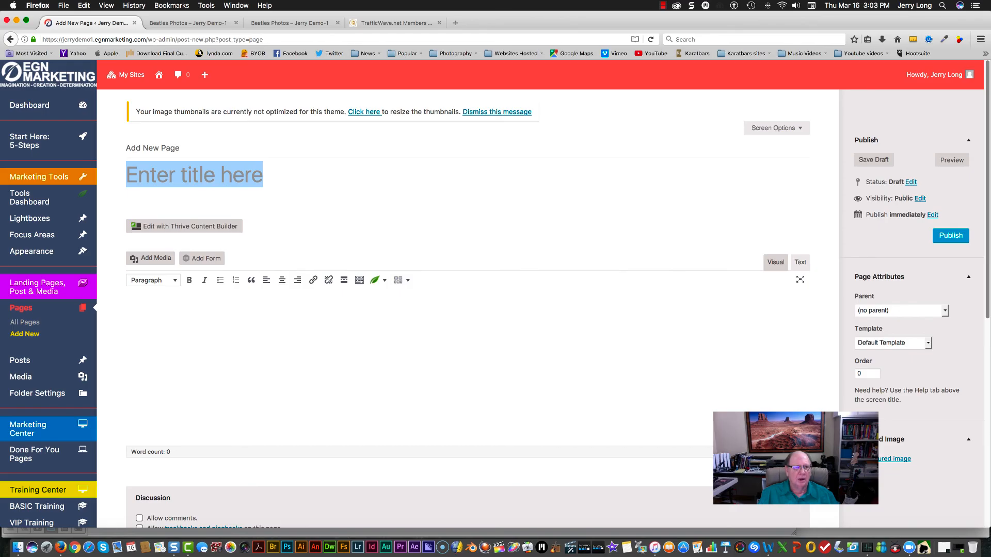
scroll(275, 186, "down", 1)
left_click(263, 156)
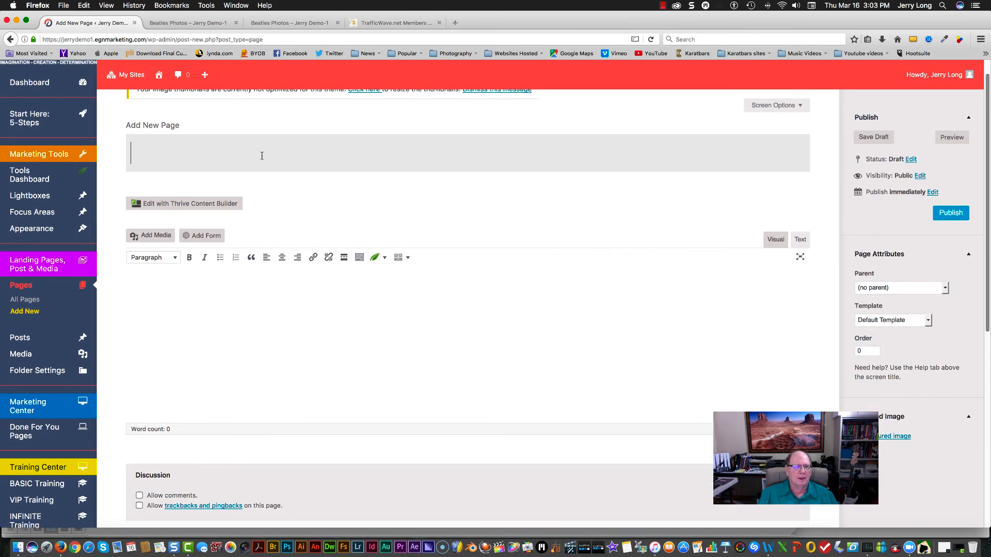
type("Dem")
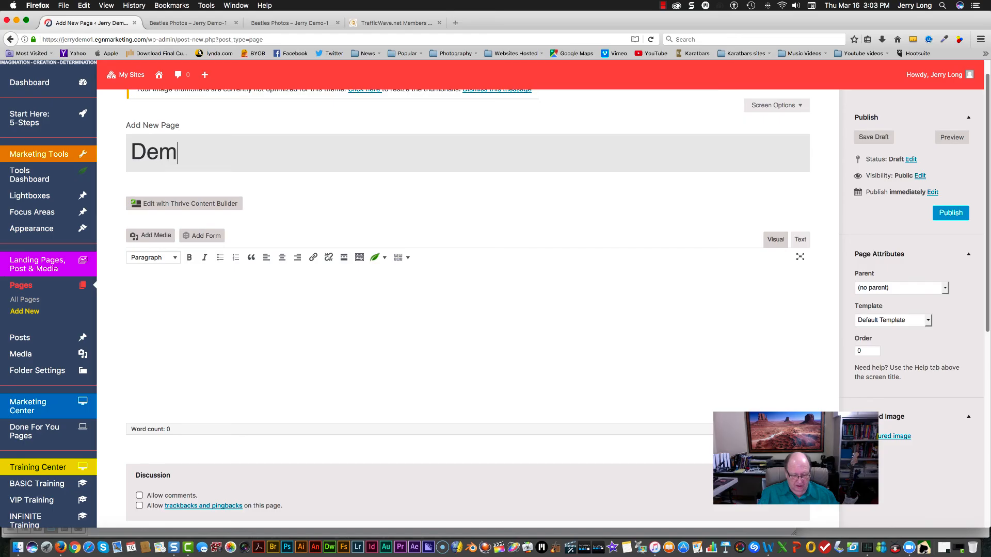
type("o tes")
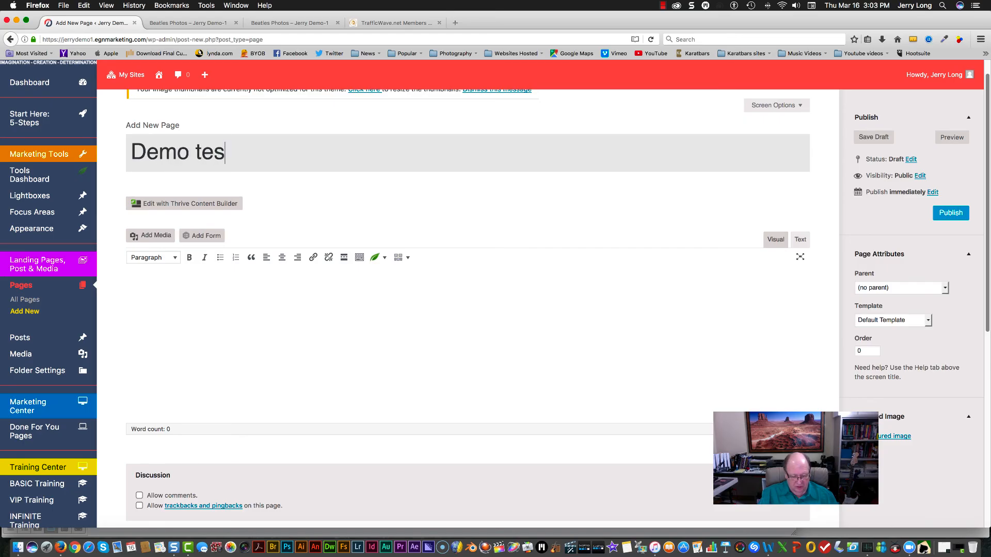
type("t-1")
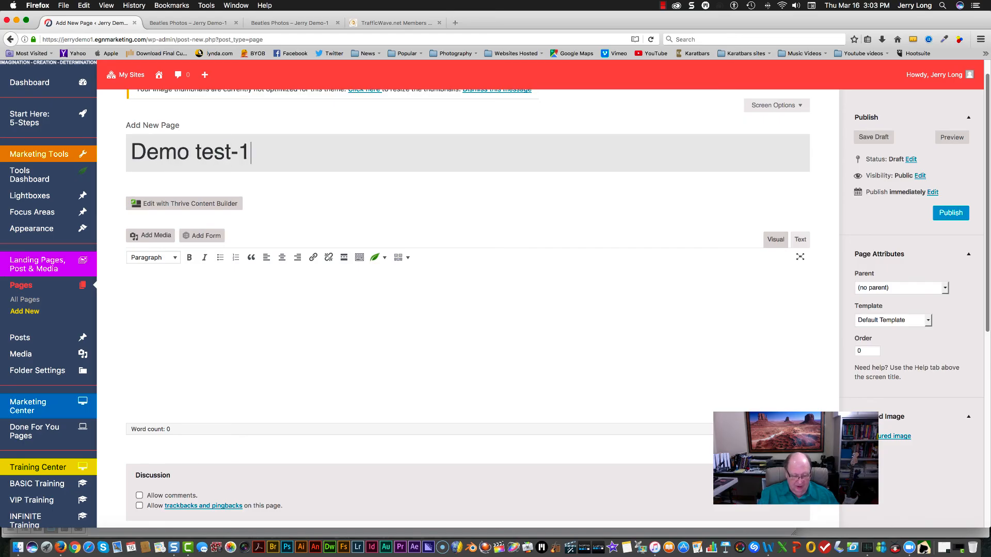
left_click(202, 152)
key("BackSpace")
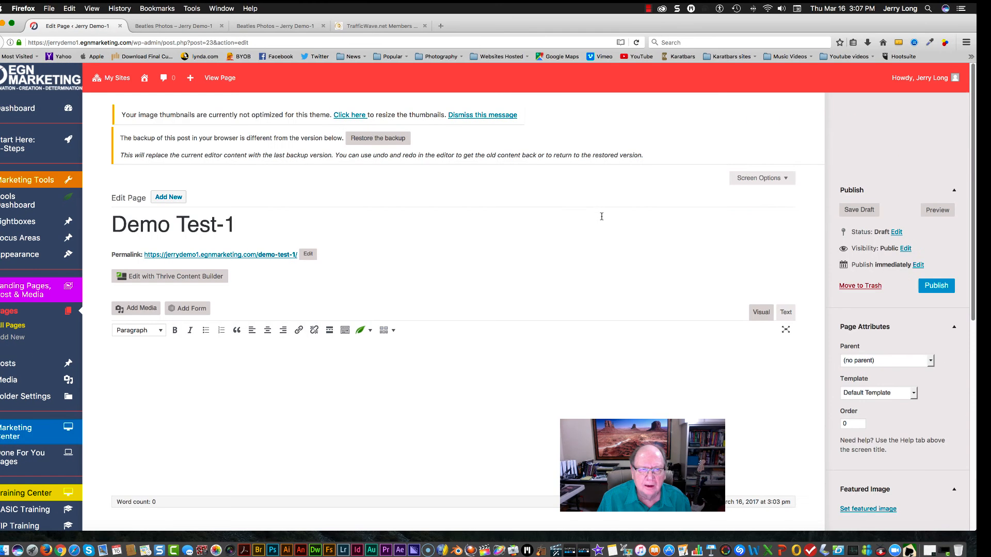
left_click(935, 287)
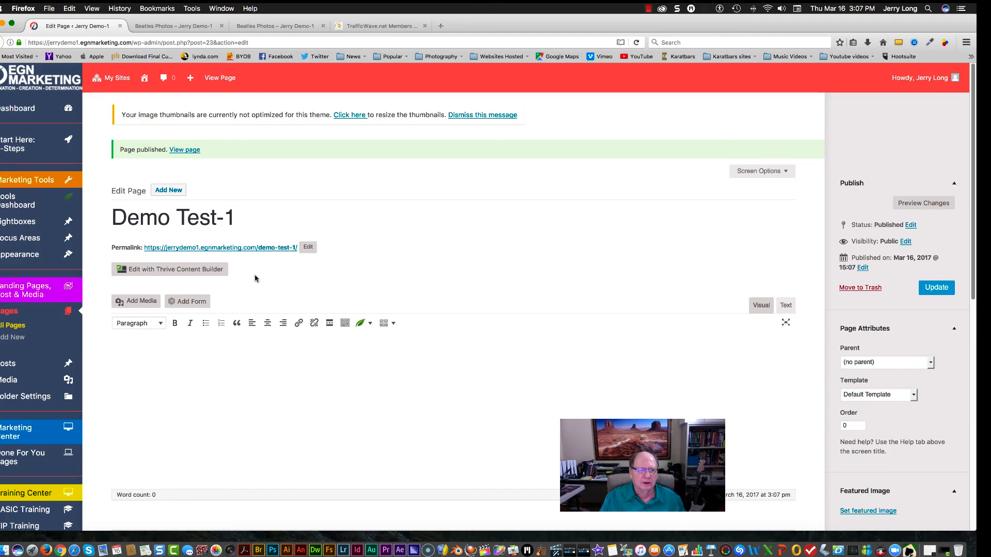
Step: Open the Demo Test-1 page in Thrive Content Builder and bring up the landing page template chooser
left_click(187, 273)
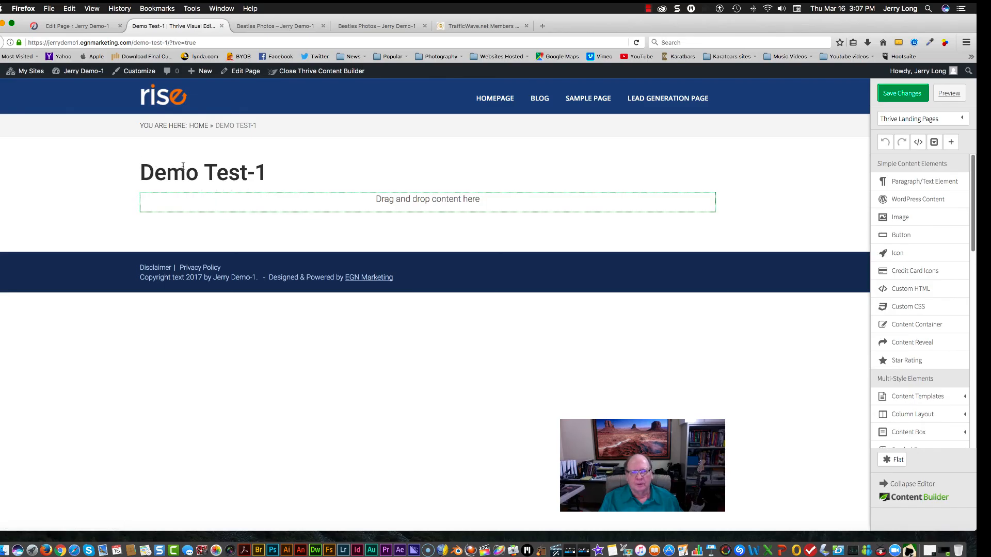
left_click(962, 121)
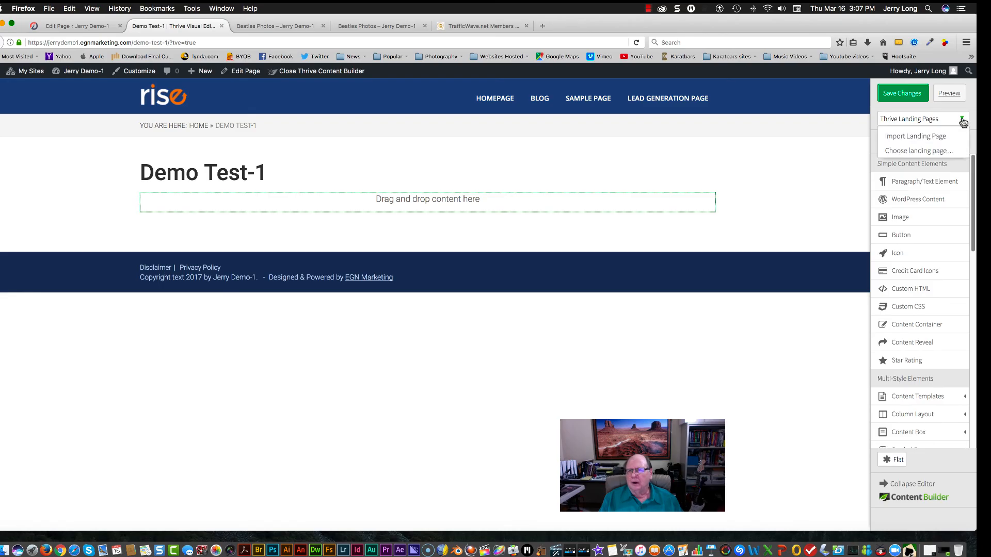
left_click(934, 150)
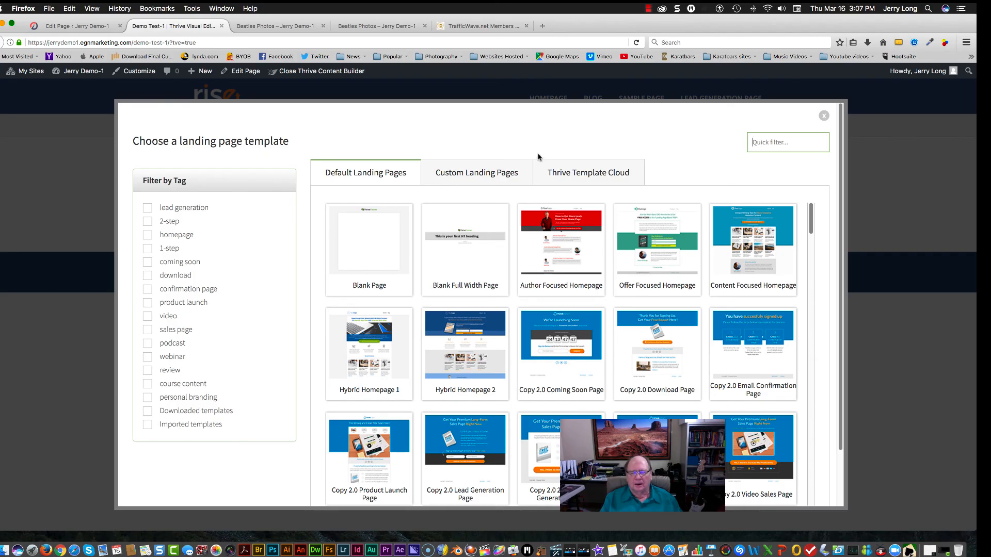
Step: Download the Mini Squeeze 2 Lead Generation 3 template from the Thrive Template Cloud and open it on the page
left_click(575, 179)
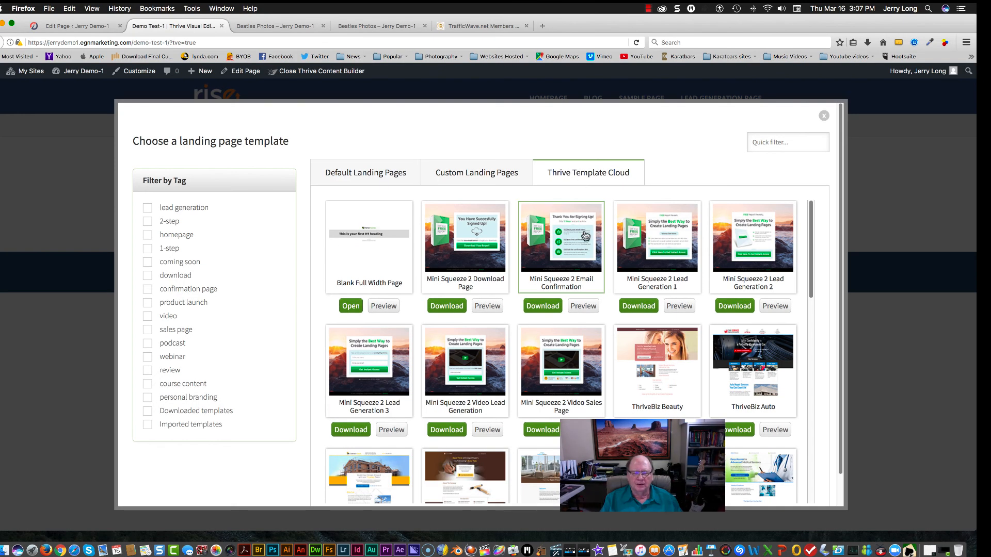
scroll(609, 285, "down", 2)
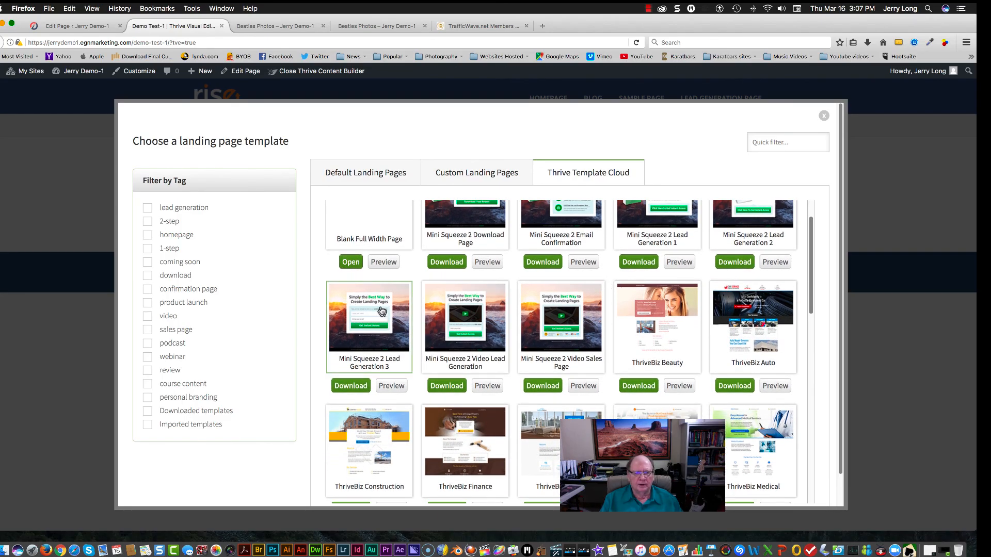
left_click(357, 386)
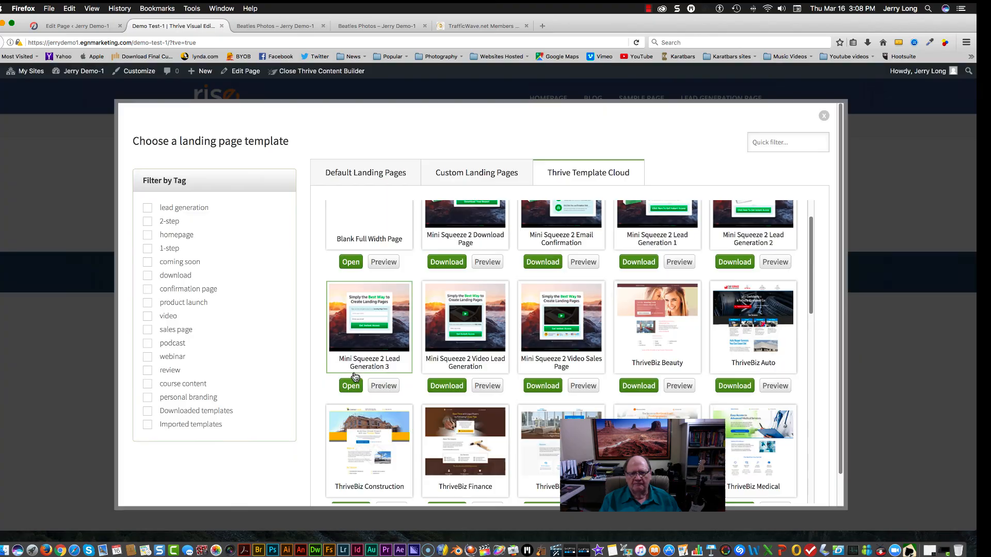
scroll(349, 387, "down", 1)
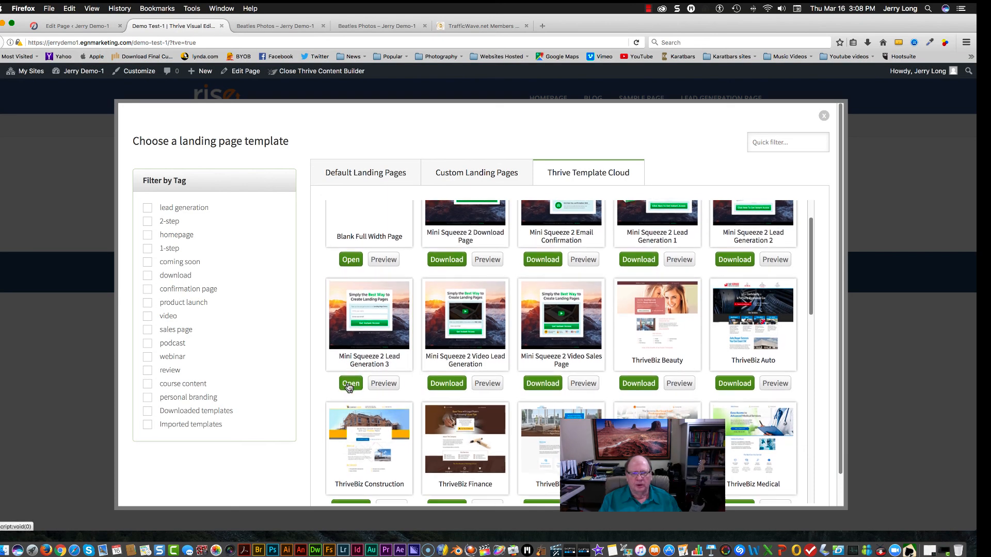
left_click(351, 383)
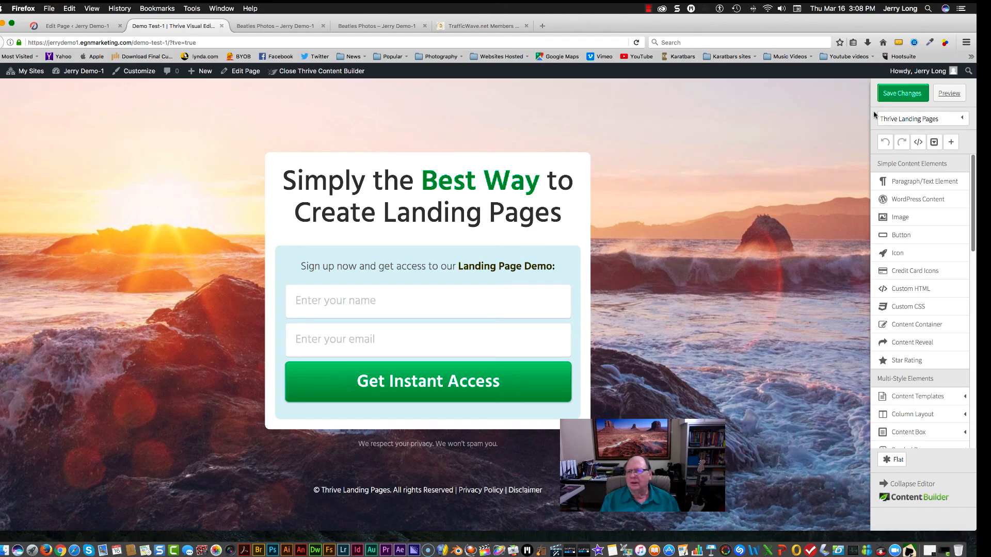
Step: Start uploading a new background image in the landing page settings and browse to the 4K Images folder on the Desktop
left_click(963, 120)
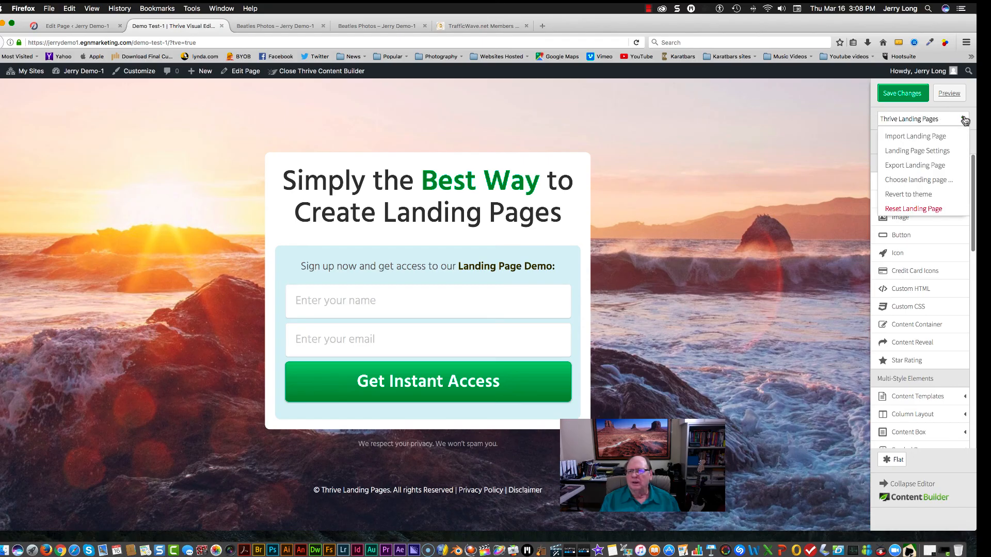
left_click(934, 154)
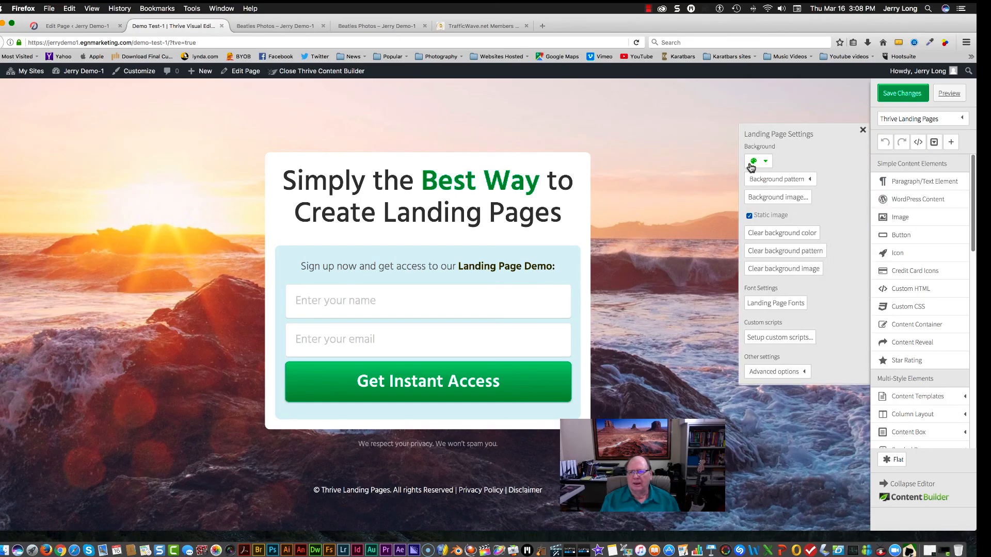
left_click(780, 197)
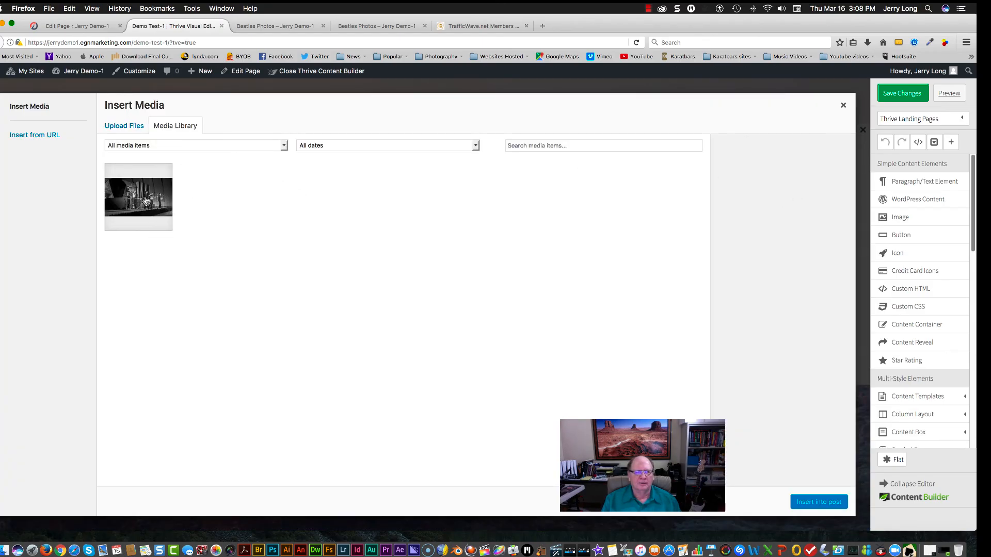
left_click(126, 129)
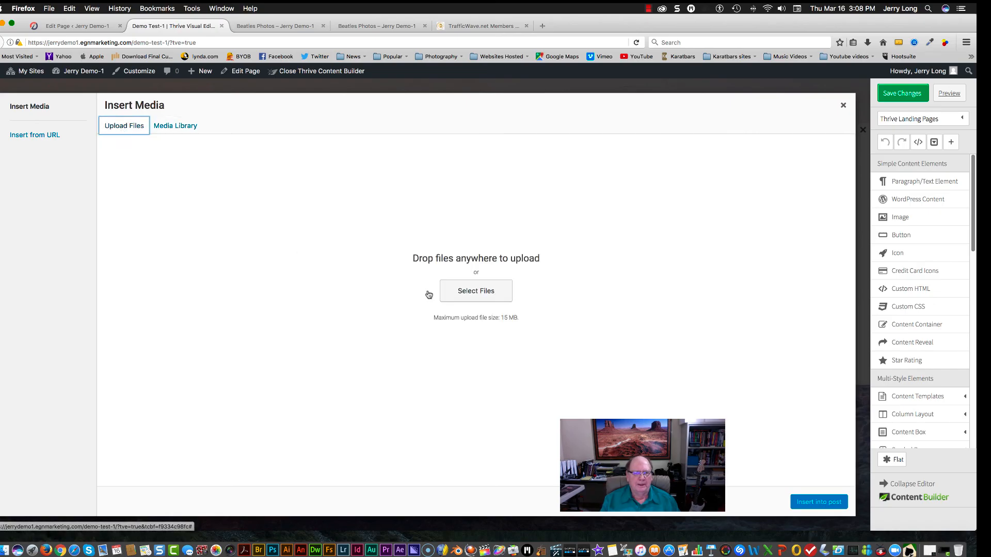
left_click(462, 290)
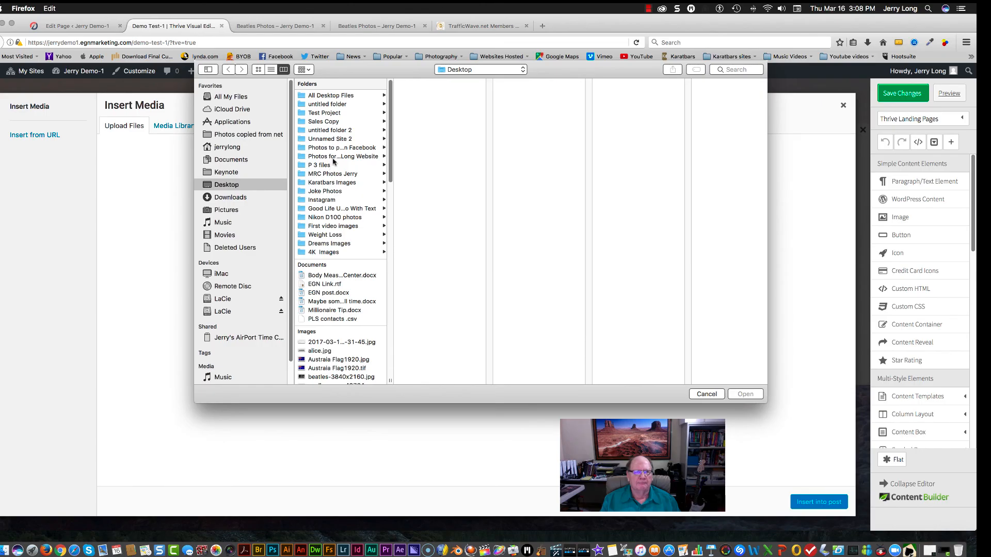
left_click(303, 253)
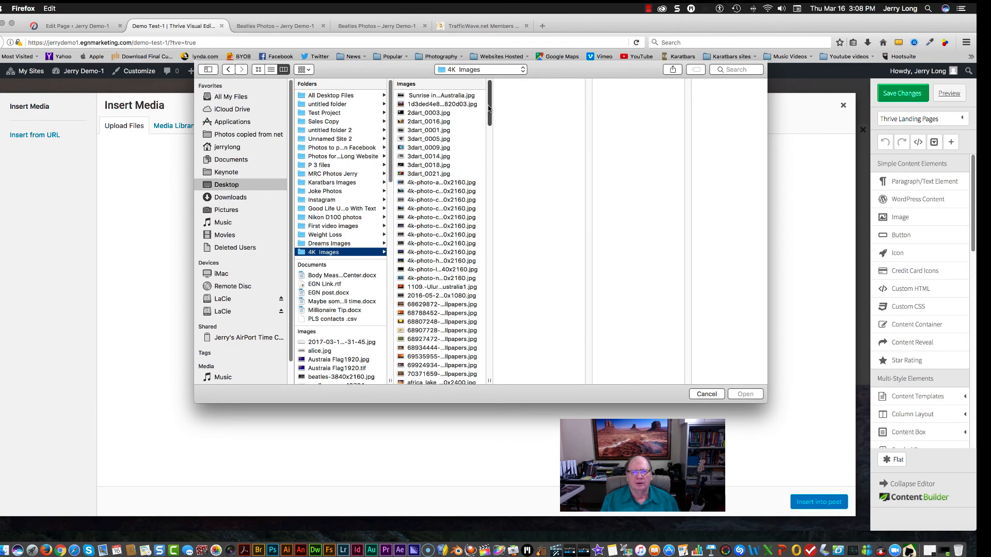
left_click_drag(489, 110, 490, 173)
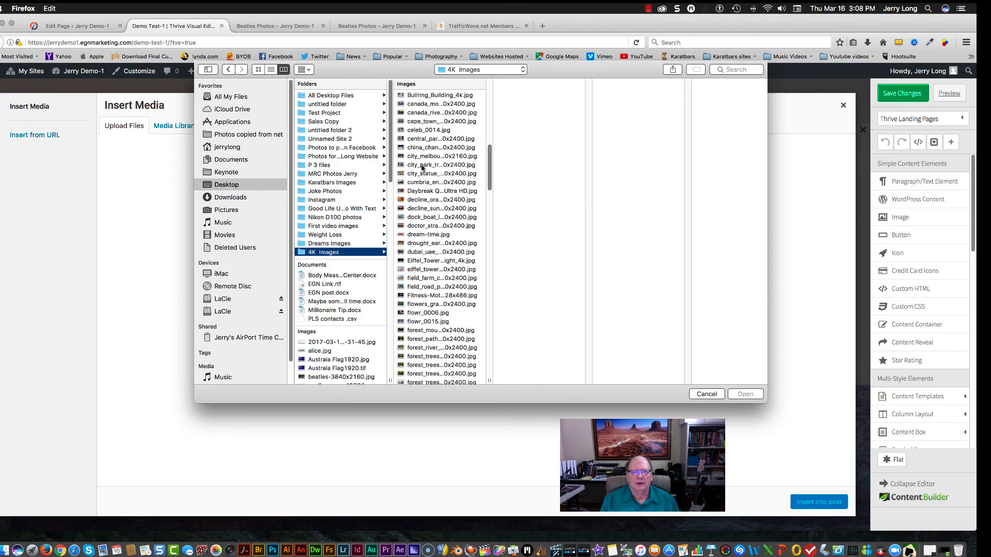
left_click_drag(362, 70, 353, 115)
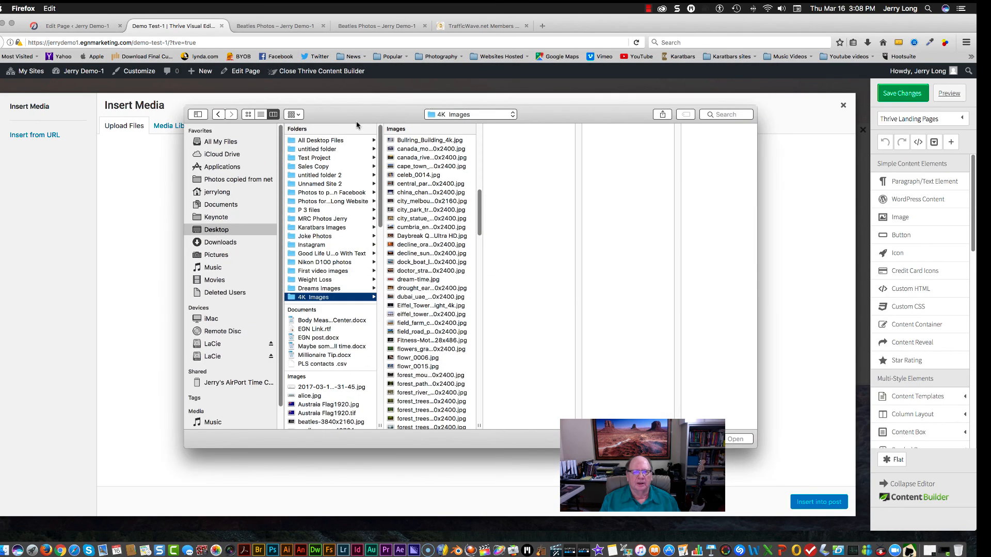
Step: Preview candidate photos in the 4K Images folder to find a suitable landing page background
left_click(408, 264)
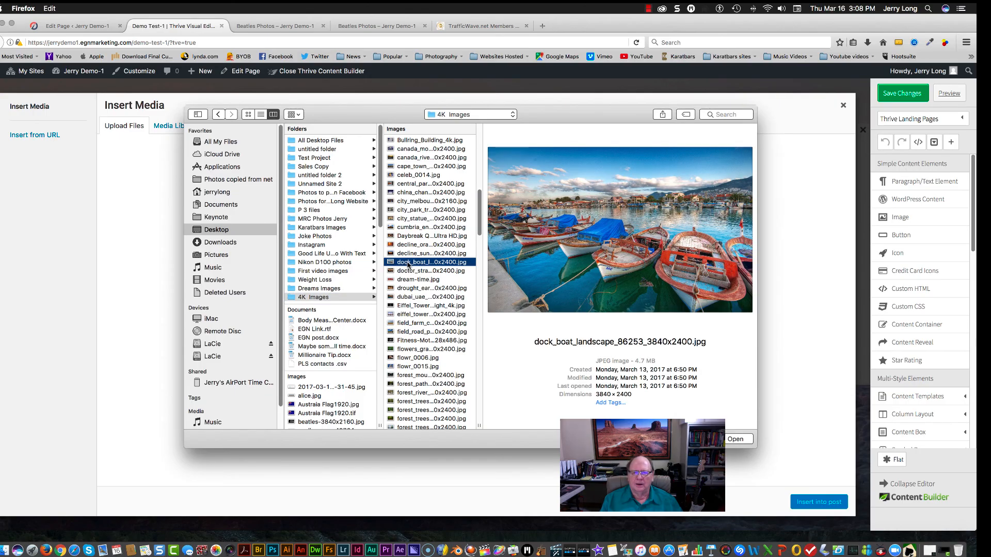
left_click(409, 280)
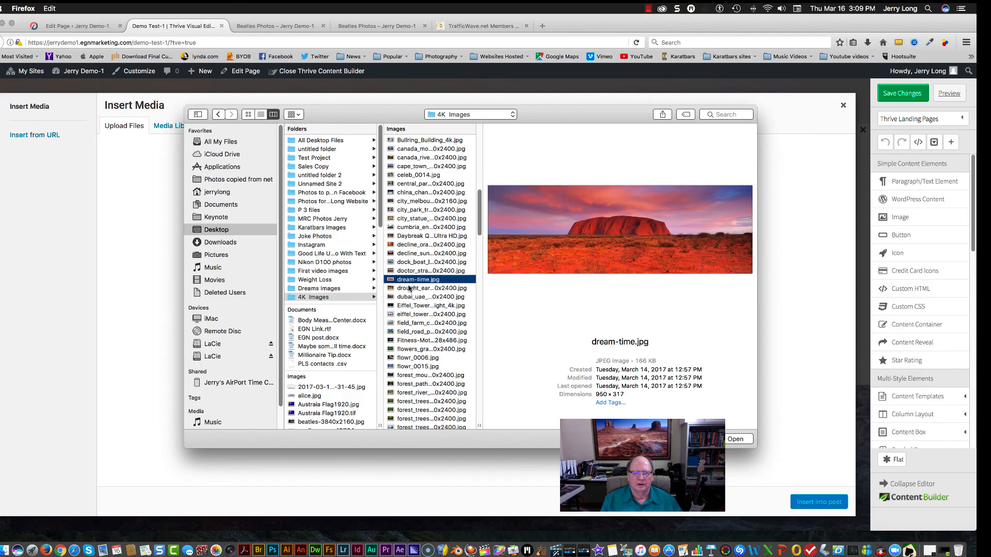
left_click(409, 288)
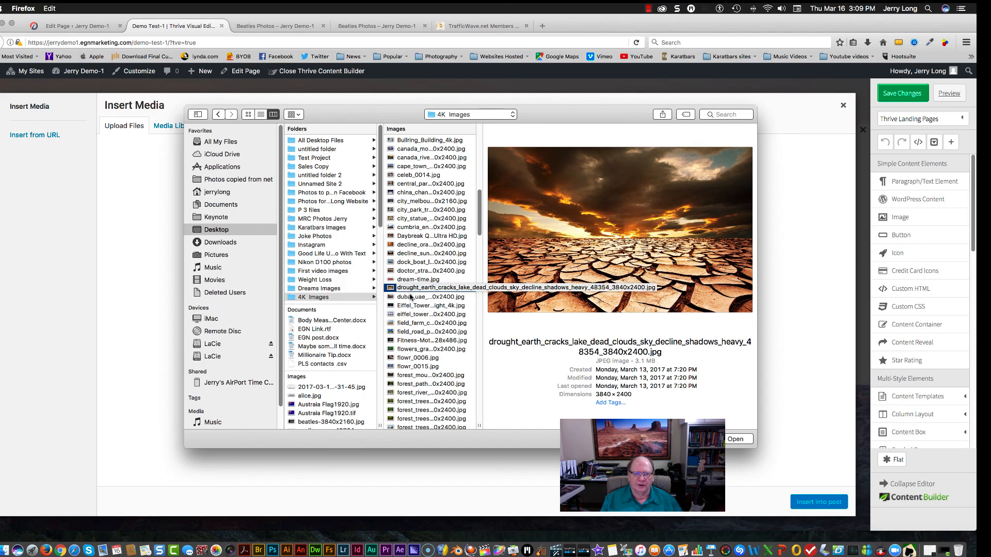
left_click(417, 306)
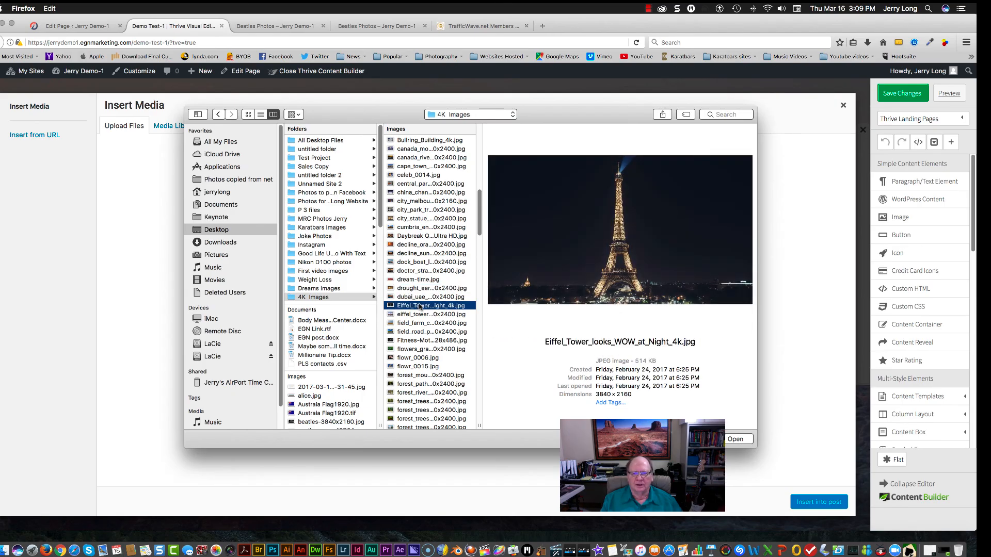
left_click(417, 315)
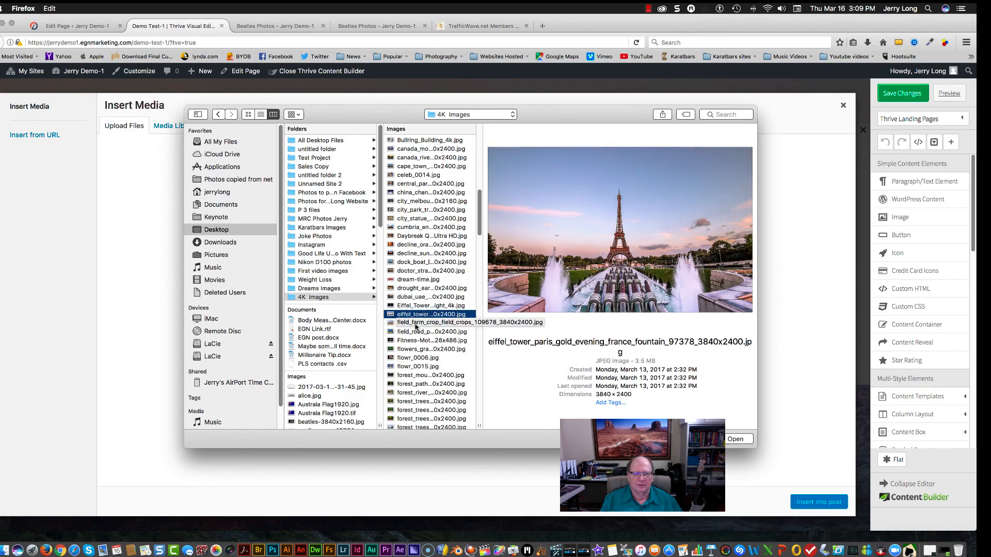
left_click(414, 349)
scroll(415, 350, "down", 2)
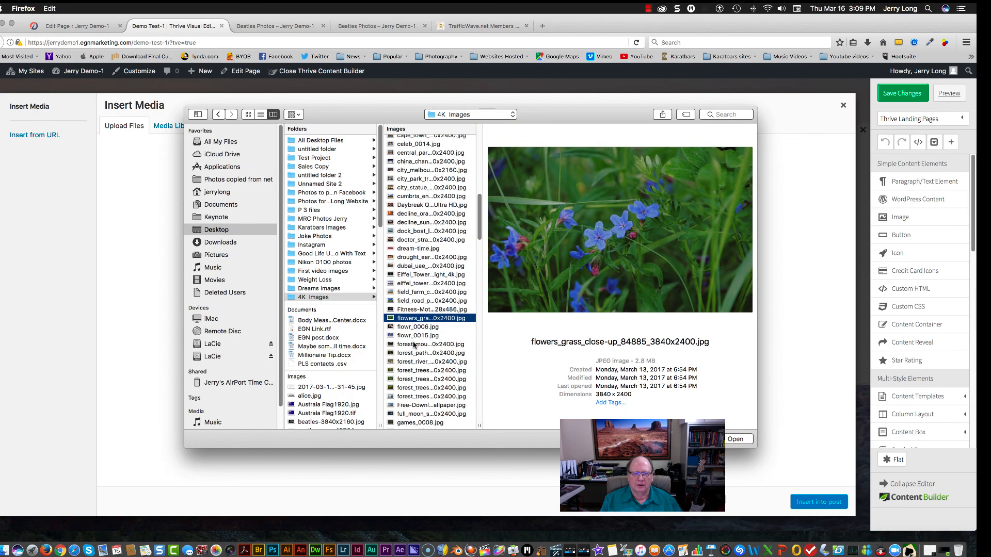
left_click(414, 344)
scroll(415, 343, "down", 3)
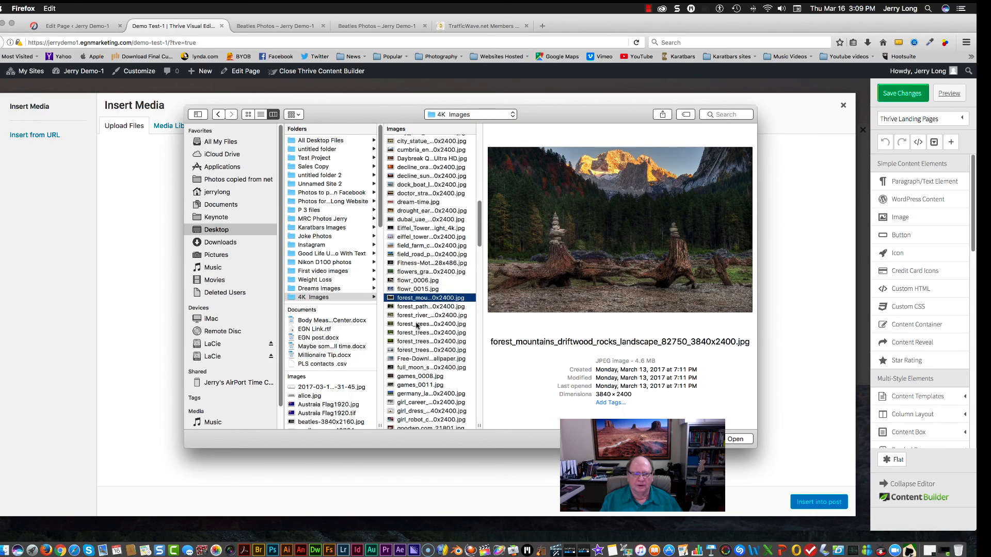
scroll(415, 325, "down", 4)
left_click(415, 350)
scroll(416, 309, "down", 6)
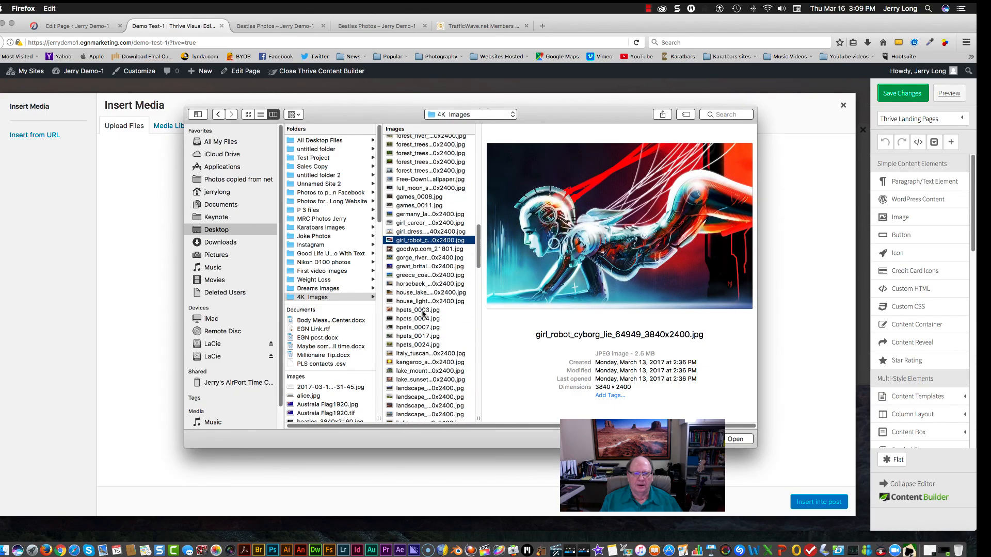
left_click(418, 349)
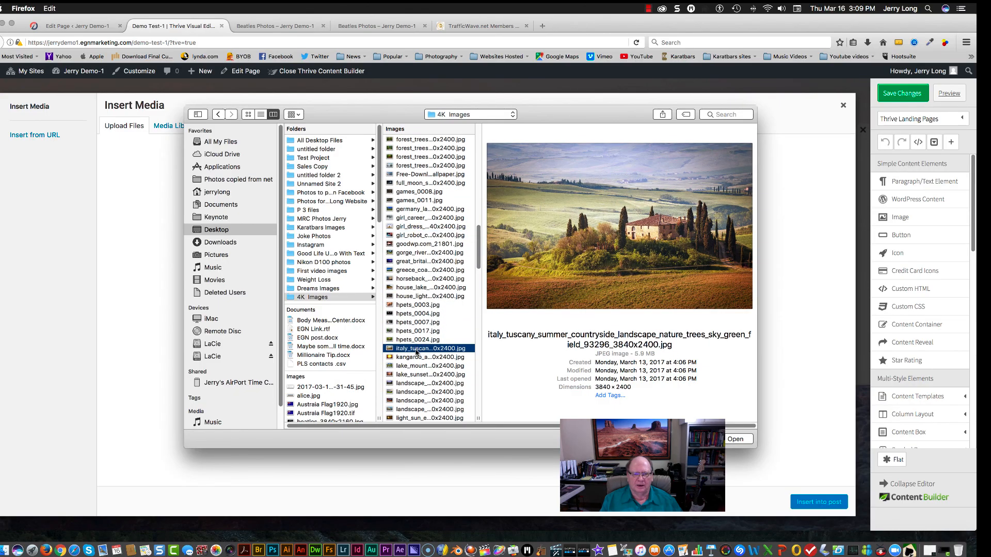
left_click(419, 358)
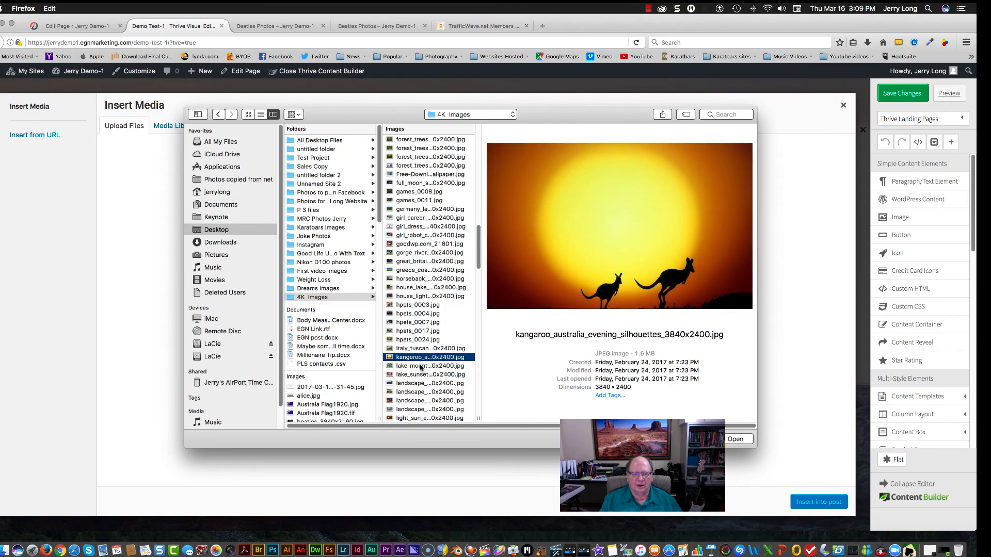
left_click(419, 366)
scroll(419, 364, "down", 3)
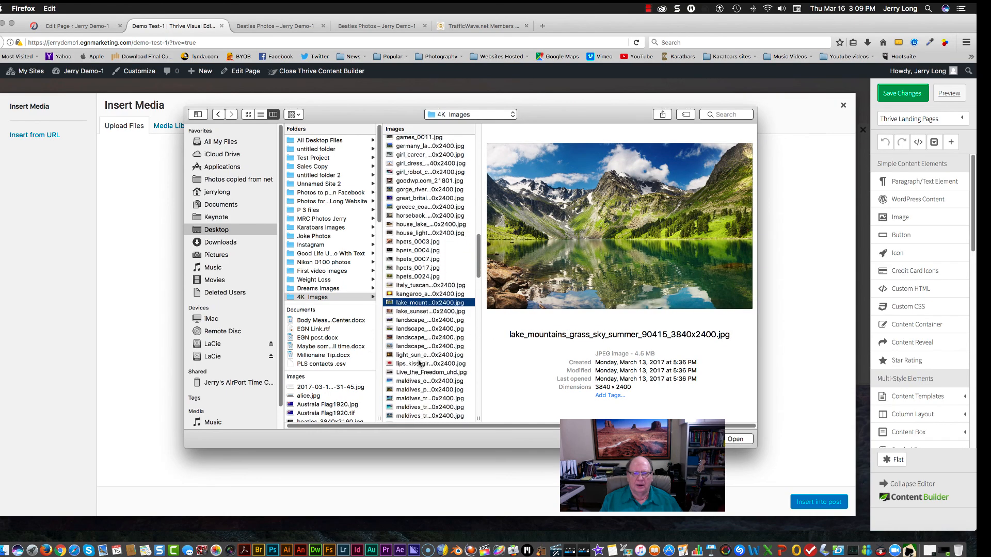
Step: Upload landscape_mountains_railroad_sky_trees_96536_3840x2400.jpg, insert it at full size as the page background, and close the landing page settings
left_click(416, 321)
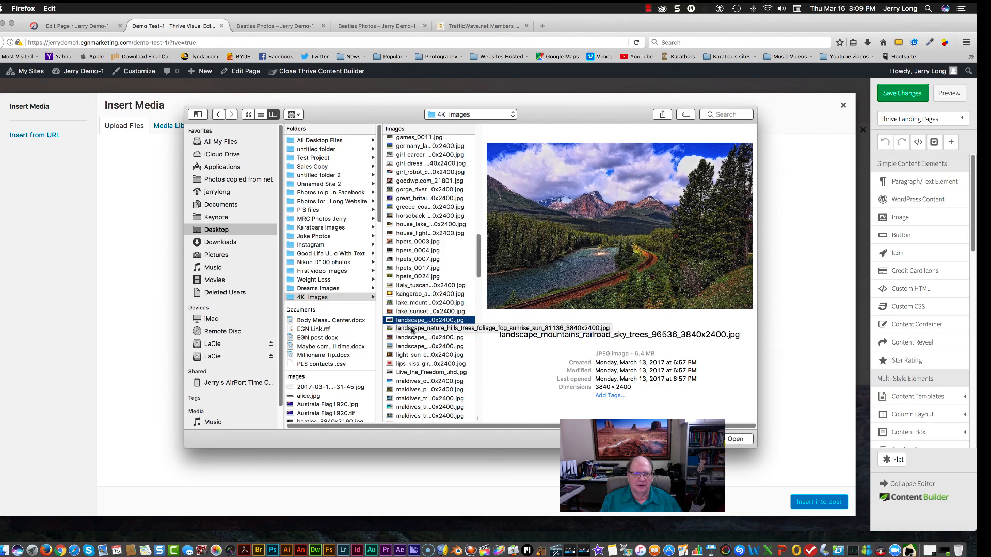
left_click(735, 439)
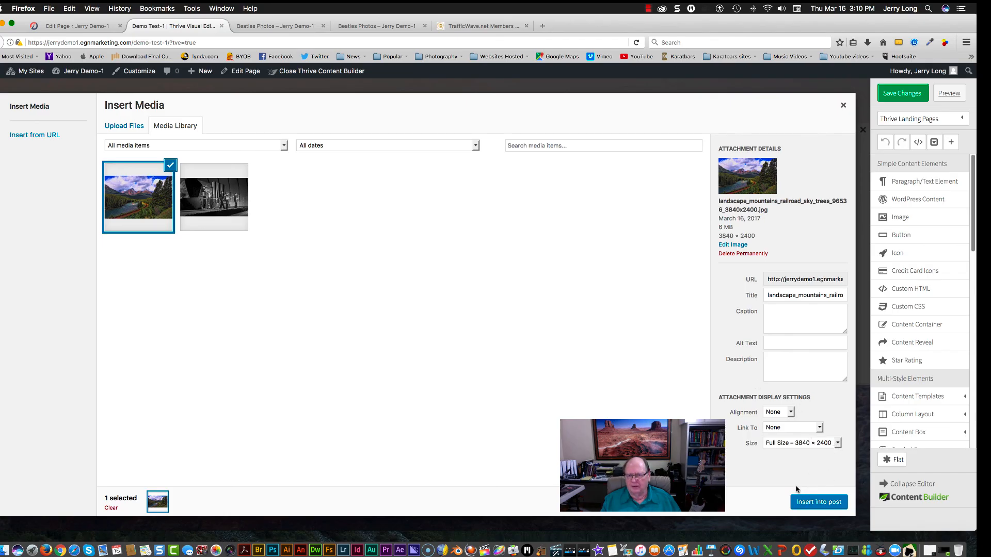
left_click(803, 504)
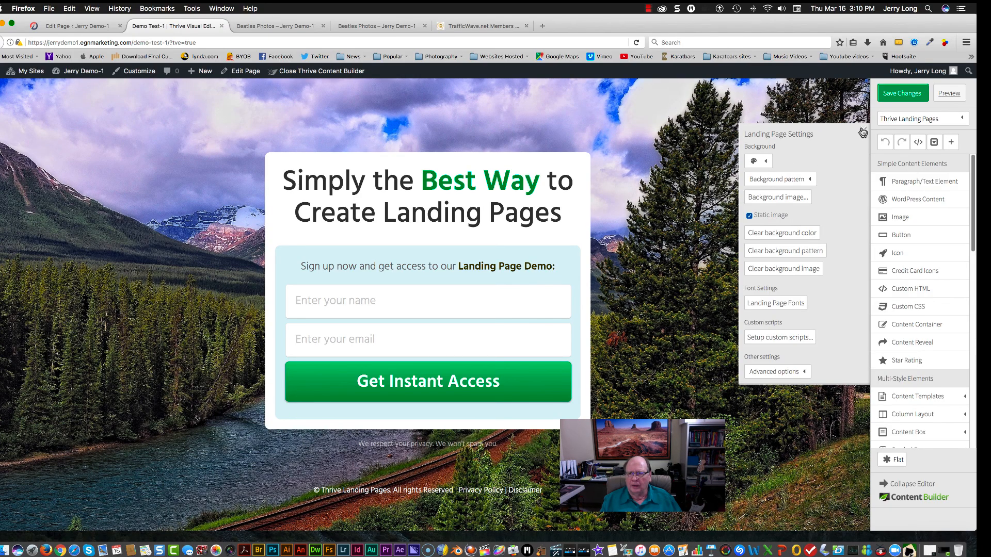
left_click(862, 130)
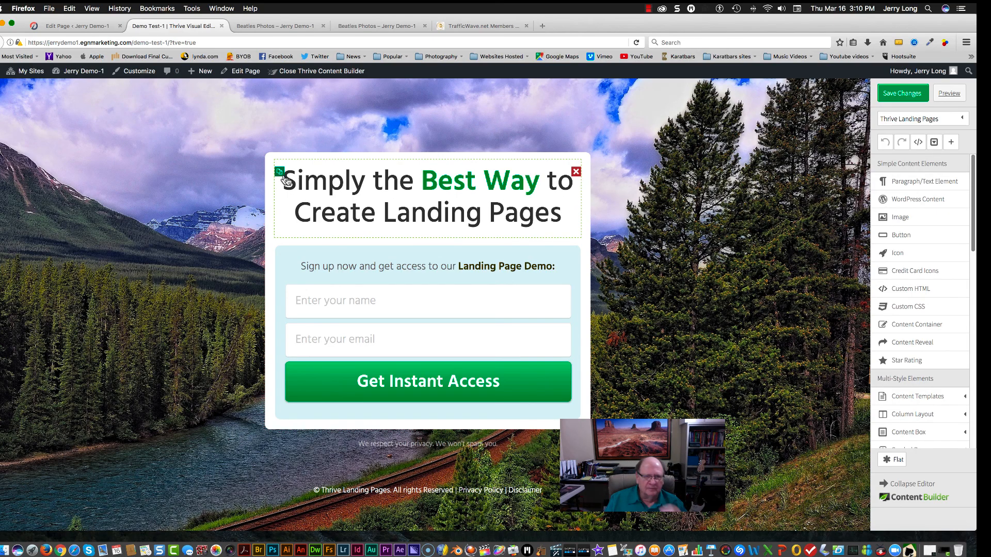
Step: Open the "Simply the Best Way to Create Landing Pages" headline for editing with the text cursor at its end
left_click(297, 186)
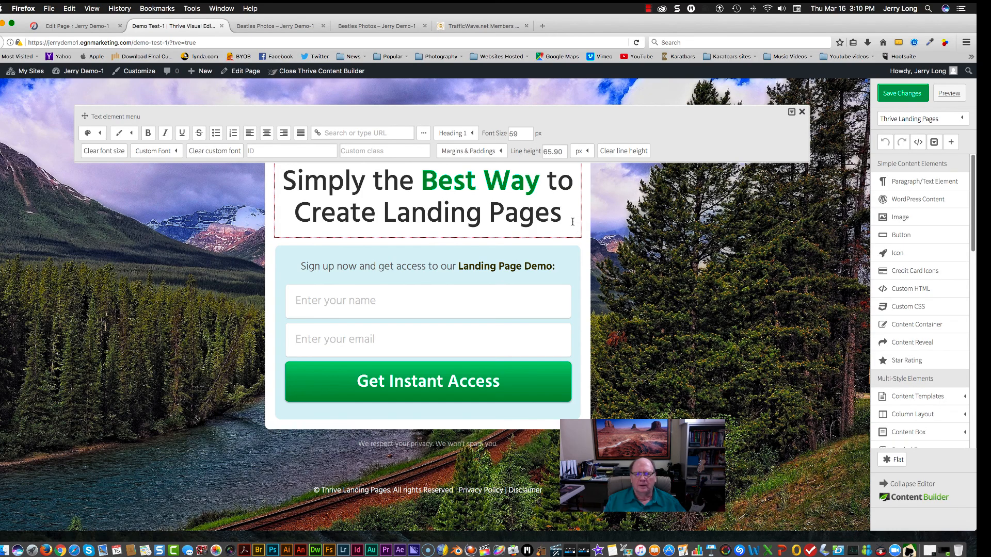
key("Down")
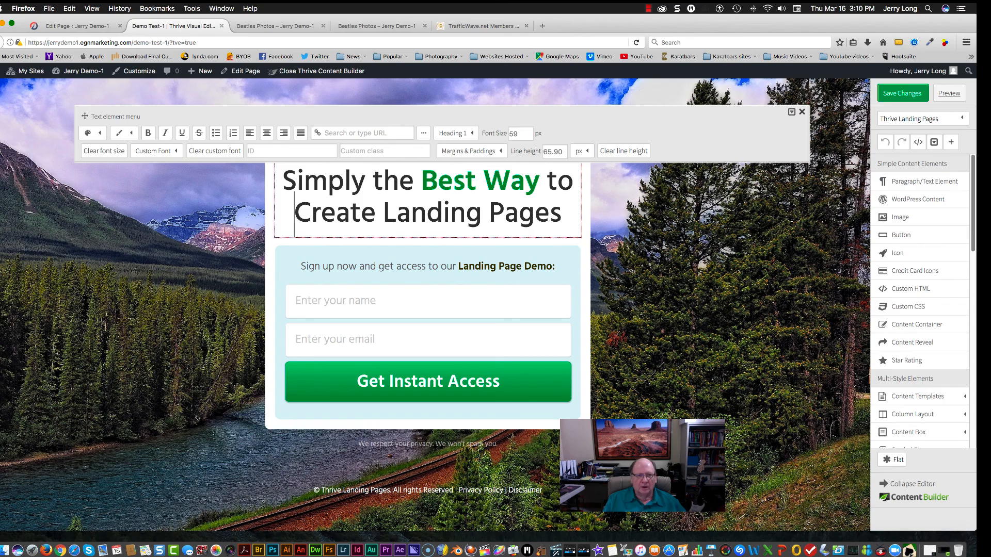
key("Right")
key("Right")
key("Right")
key("Right")
key("Right")
key("Right")
key("Right")
key("Right")
key("Right")
key("Right")
key("Right")
key("Right")
key("Right")
key("Right")
key("Right")
key("Right")
key("Right")
key("Right")
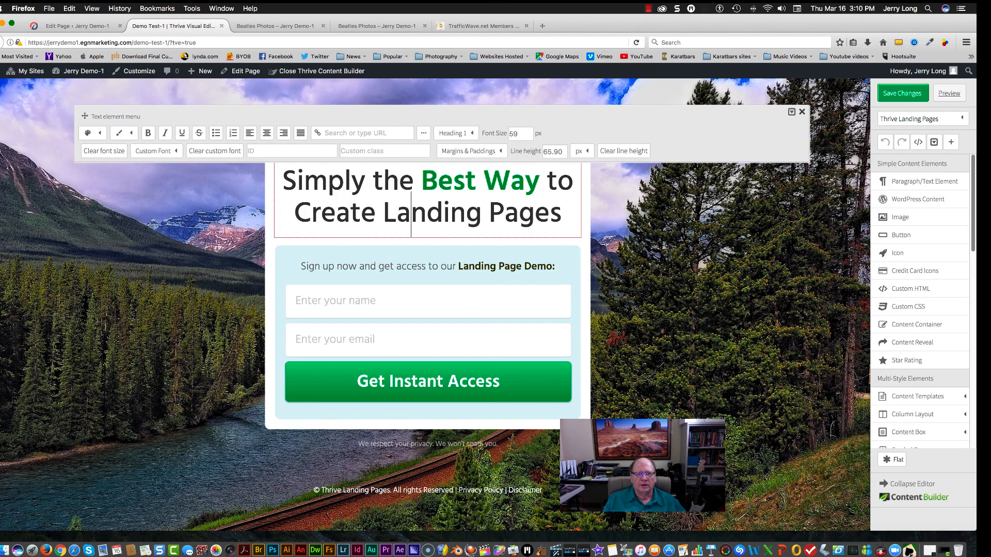
key("Right")
key("Right")
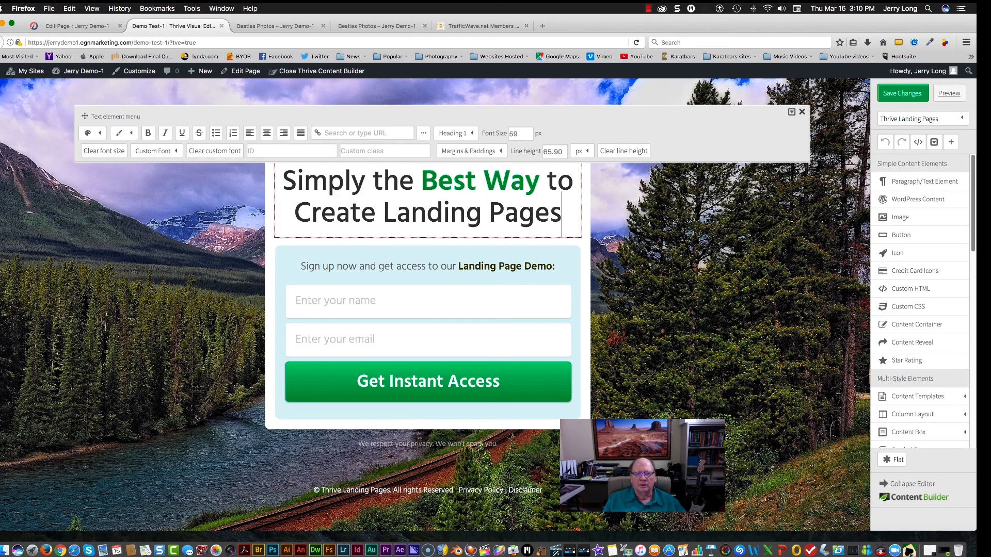